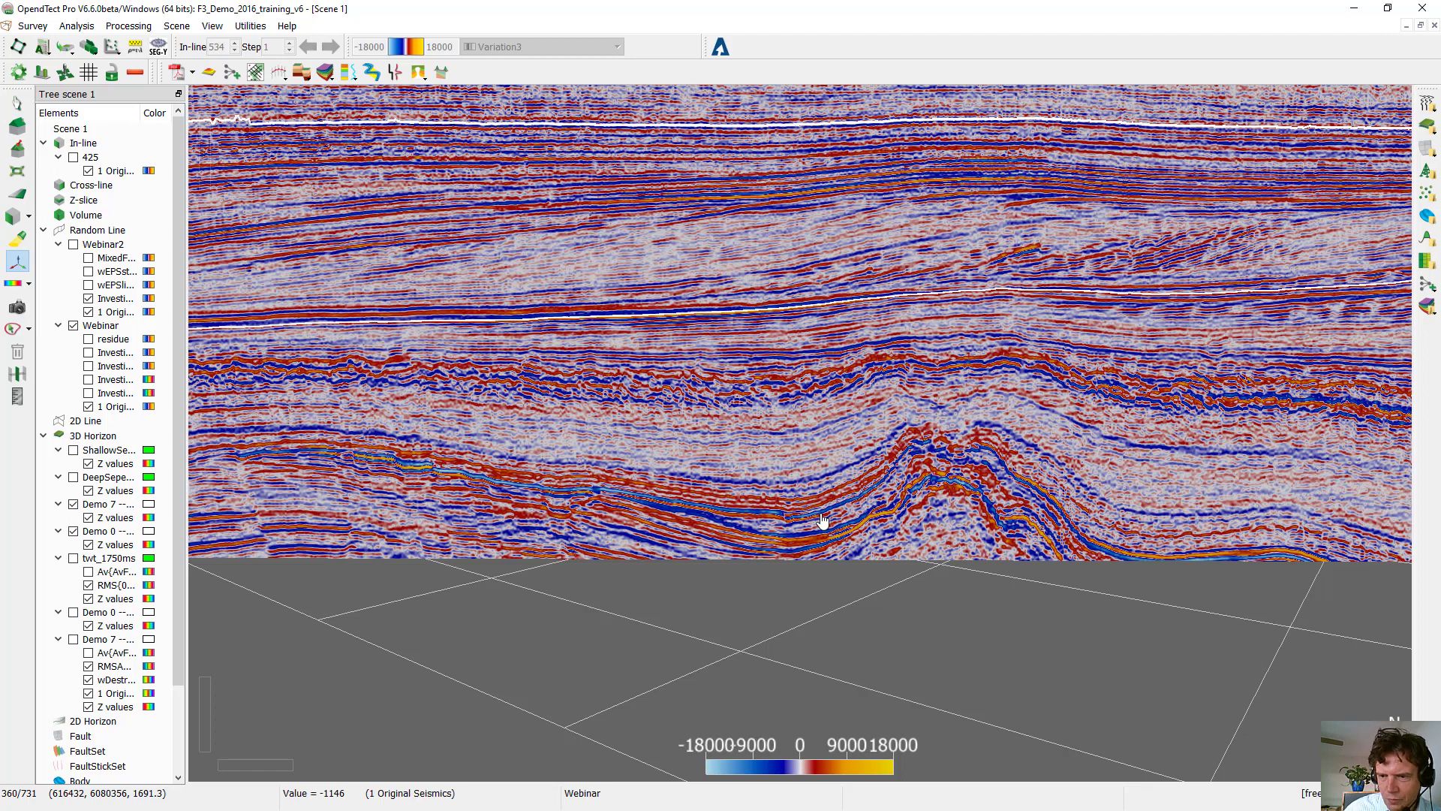
# Step: Display the lowest Investigate attribute layer over the original seismics on the Webinar random line and view the whole section
pyautogui.scroll(-2, 696, 503)
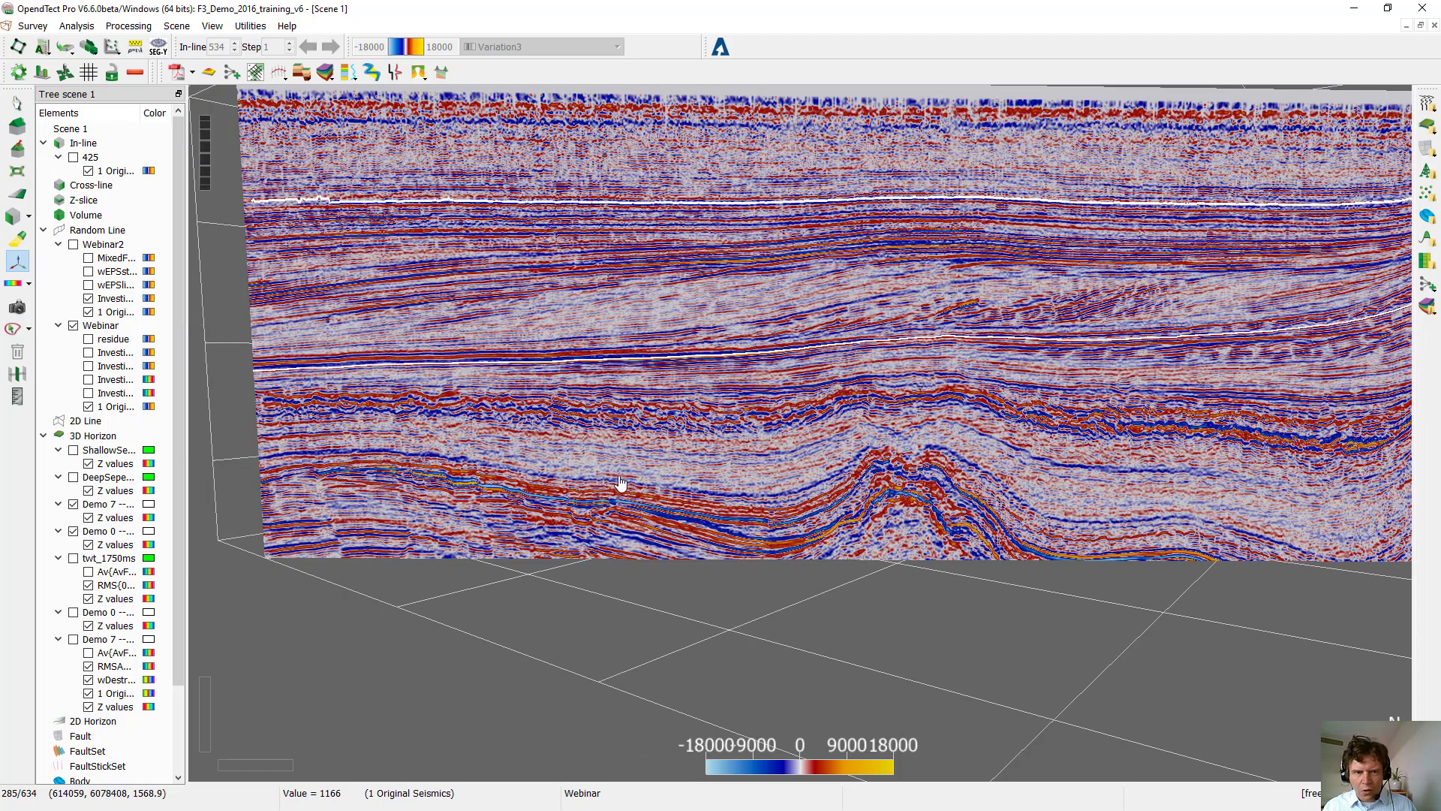
pyautogui.click(88, 393)
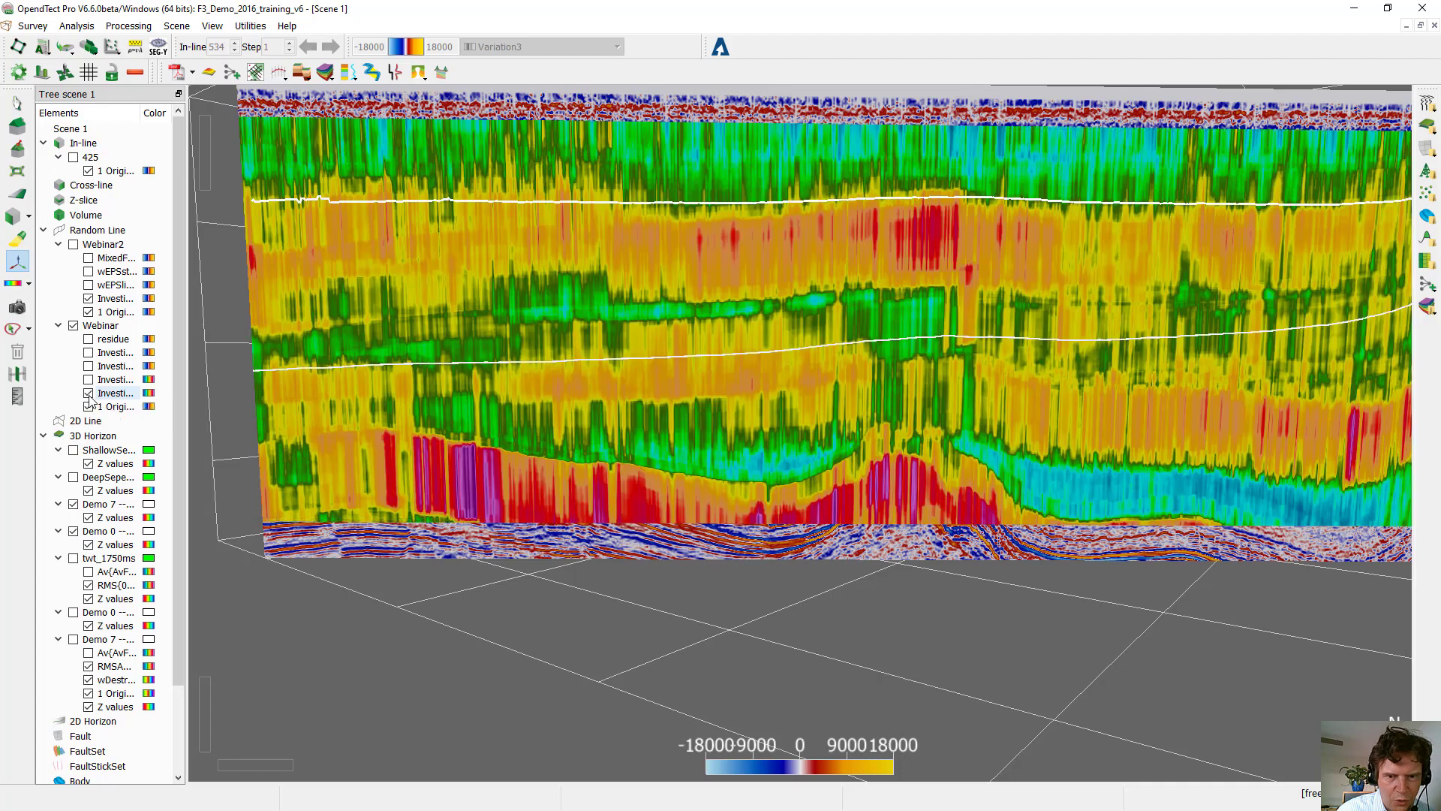
pyautogui.scroll(-2, 1025, 459)
pyautogui.moveTo(1026, 468); pyautogui.dragTo(818, 525)
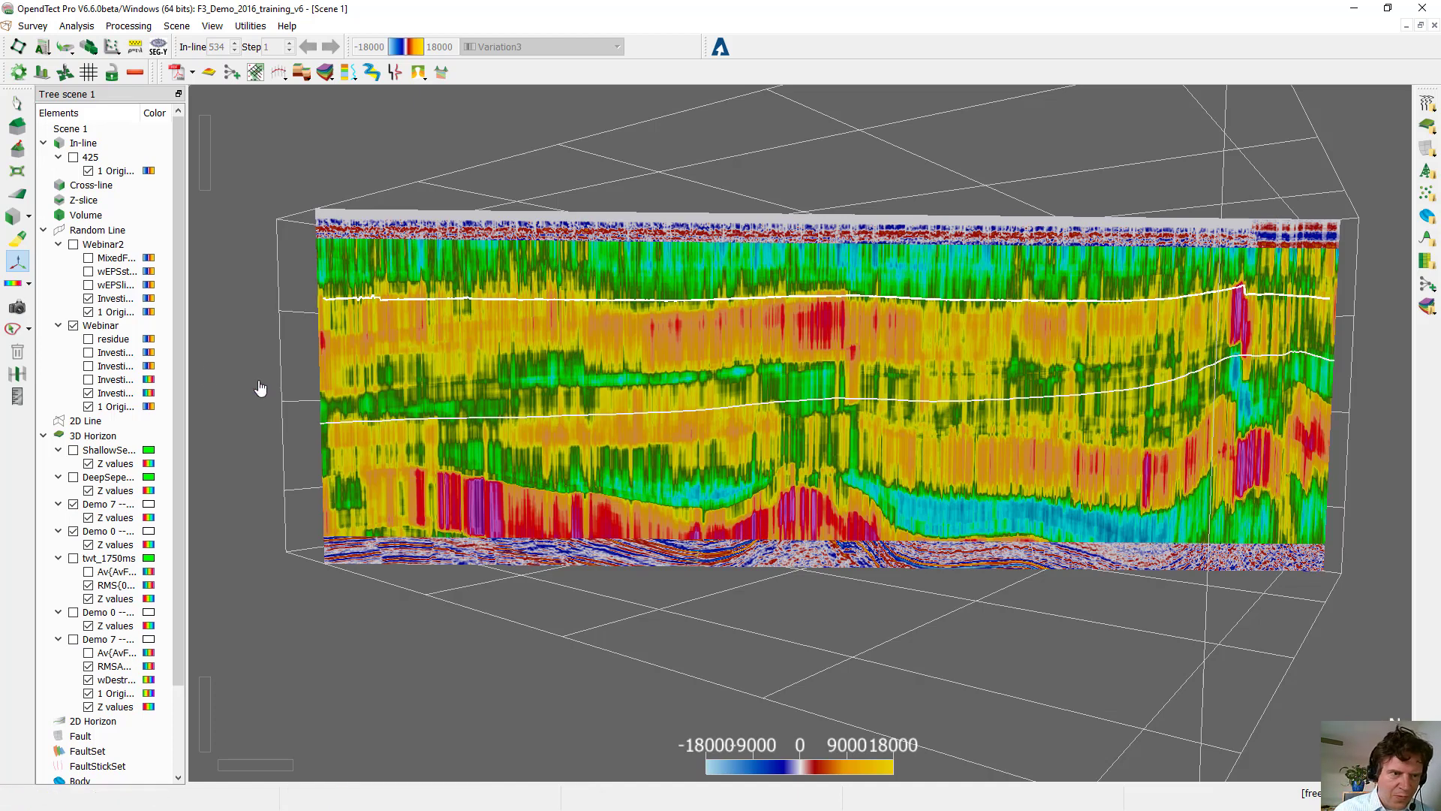
# Step: Display the InvestigateFrequency layer on the Webinar random line and show its colour scale
pyautogui.click(89, 380)
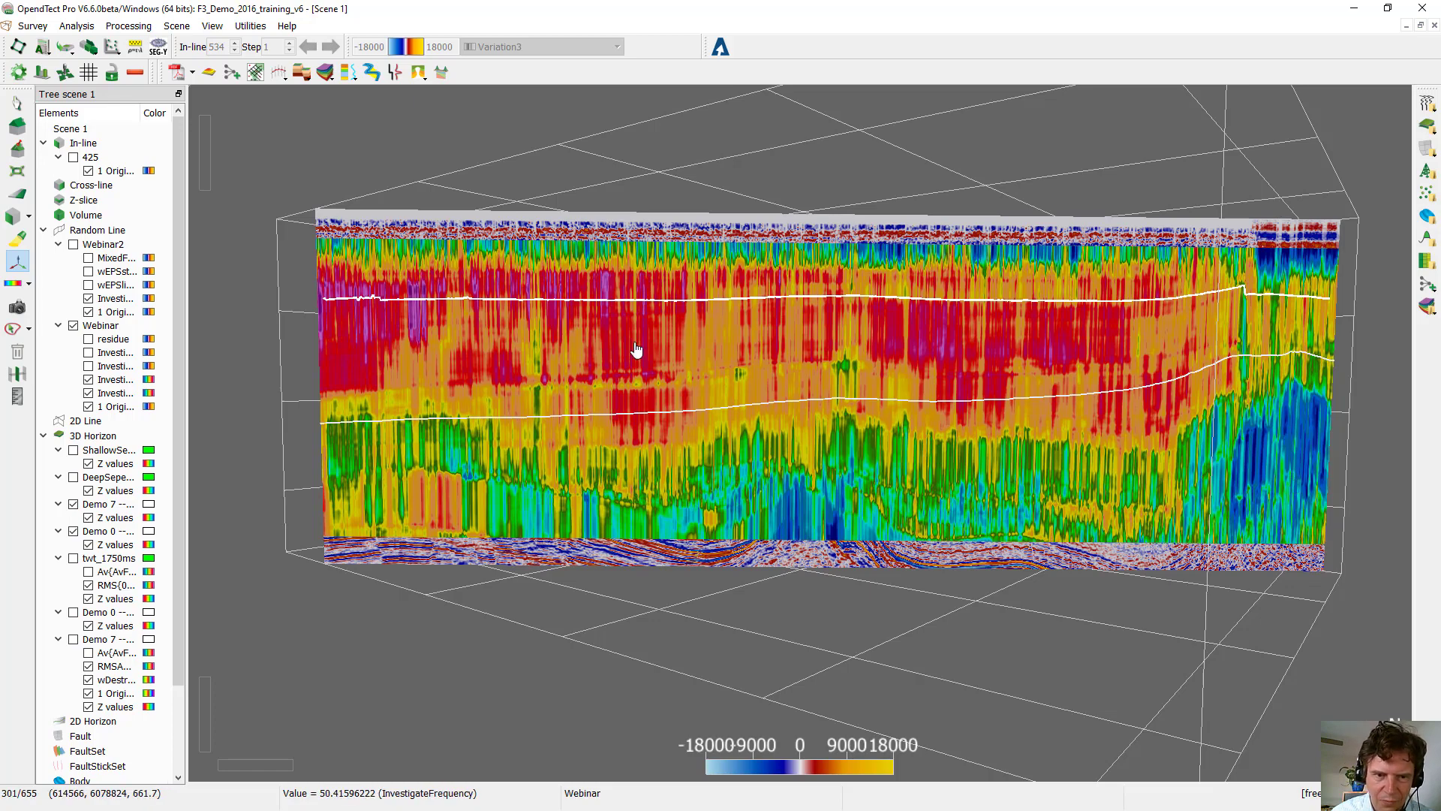
pyautogui.scroll(1, 447, 366)
pyautogui.moveTo(600, 492); pyautogui.dragTo(633, 499, button='middle')
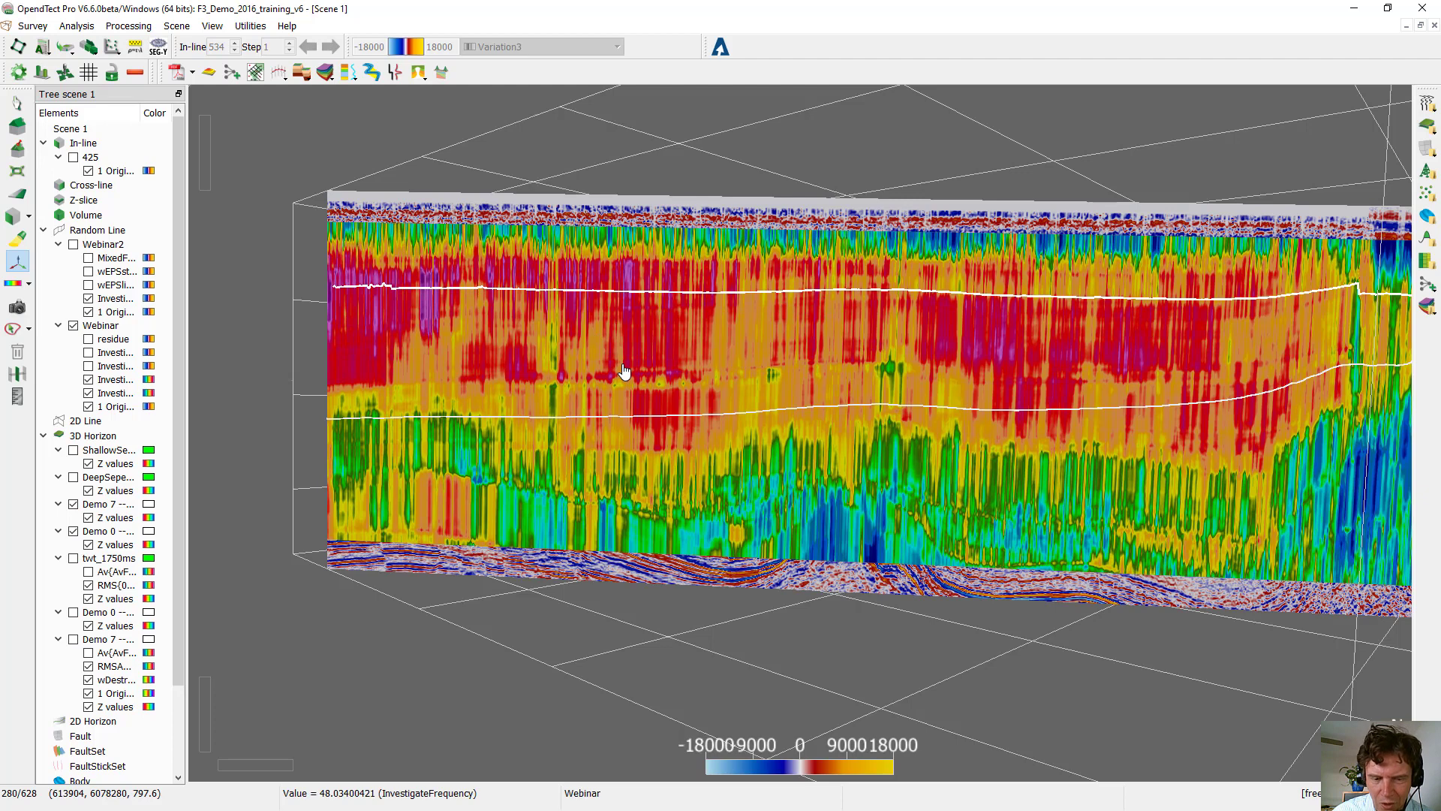
pyautogui.click(110, 381)
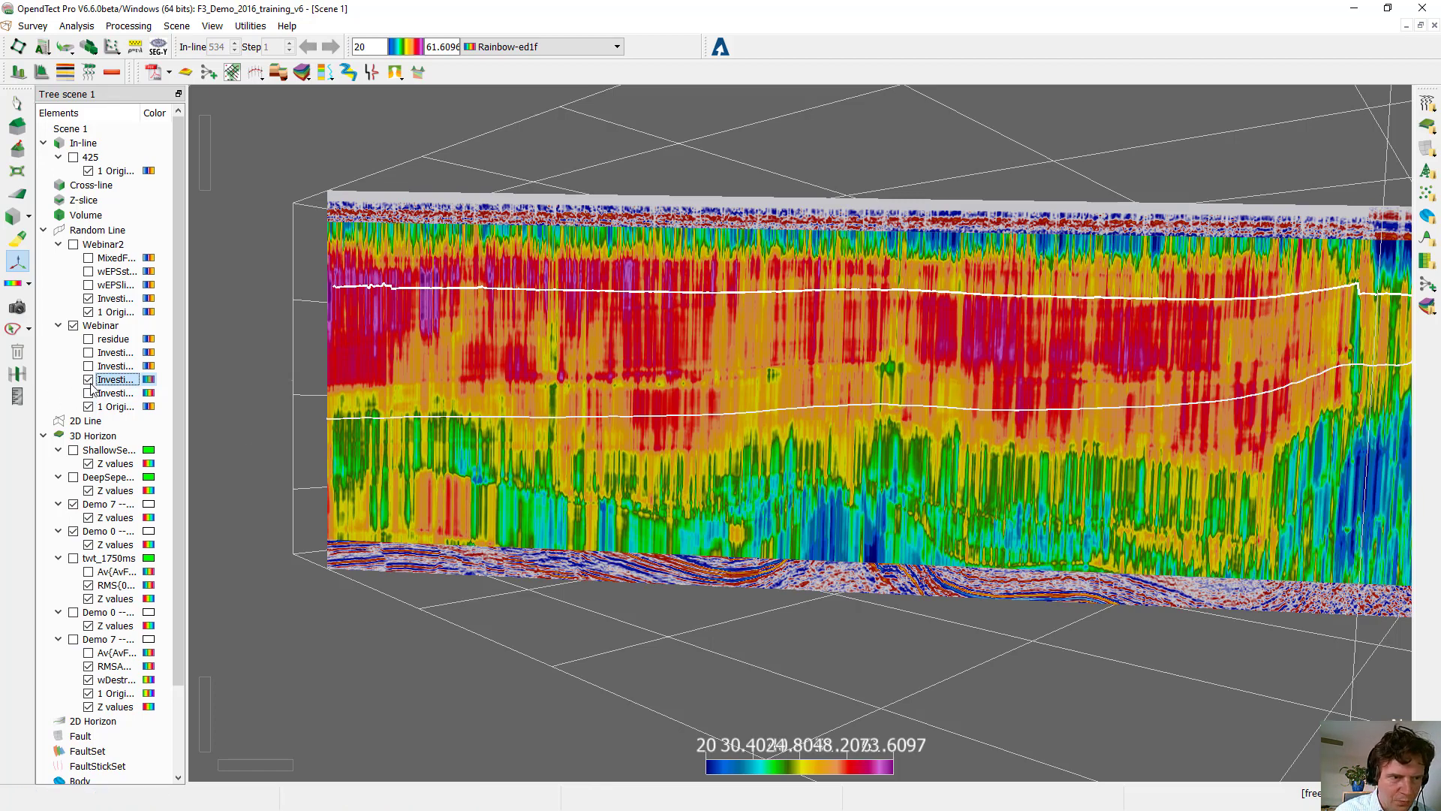
# Step: Toggle the InvestigateFrequency layer repeatedly to compare it with the original seismics, leaving the frequency layer hidden
pyautogui.click(89, 380)
pyautogui.click(88, 380)
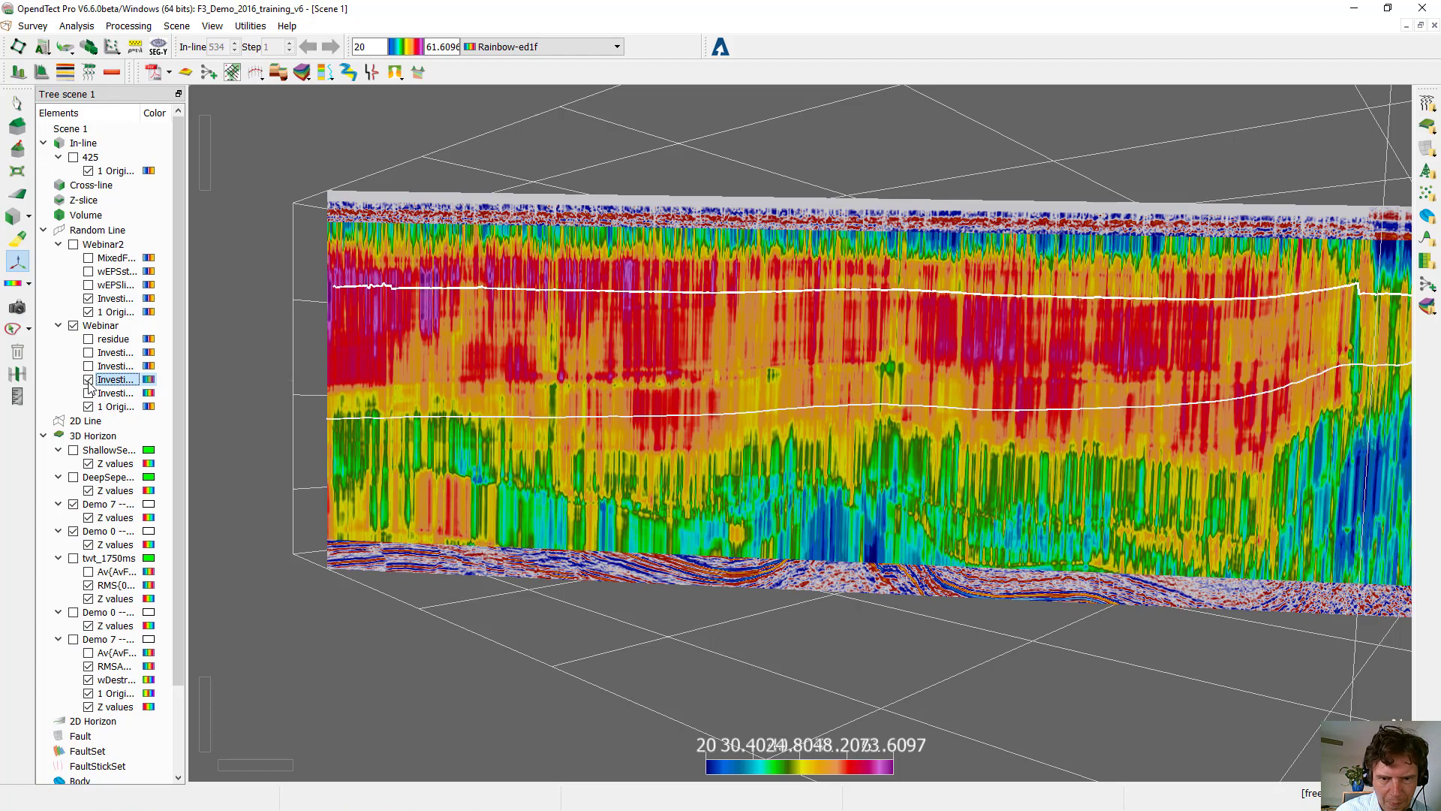
pyautogui.click(88, 379)
pyautogui.click(88, 380)
pyautogui.click(88, 379)
pyautogui.click(89, 380)
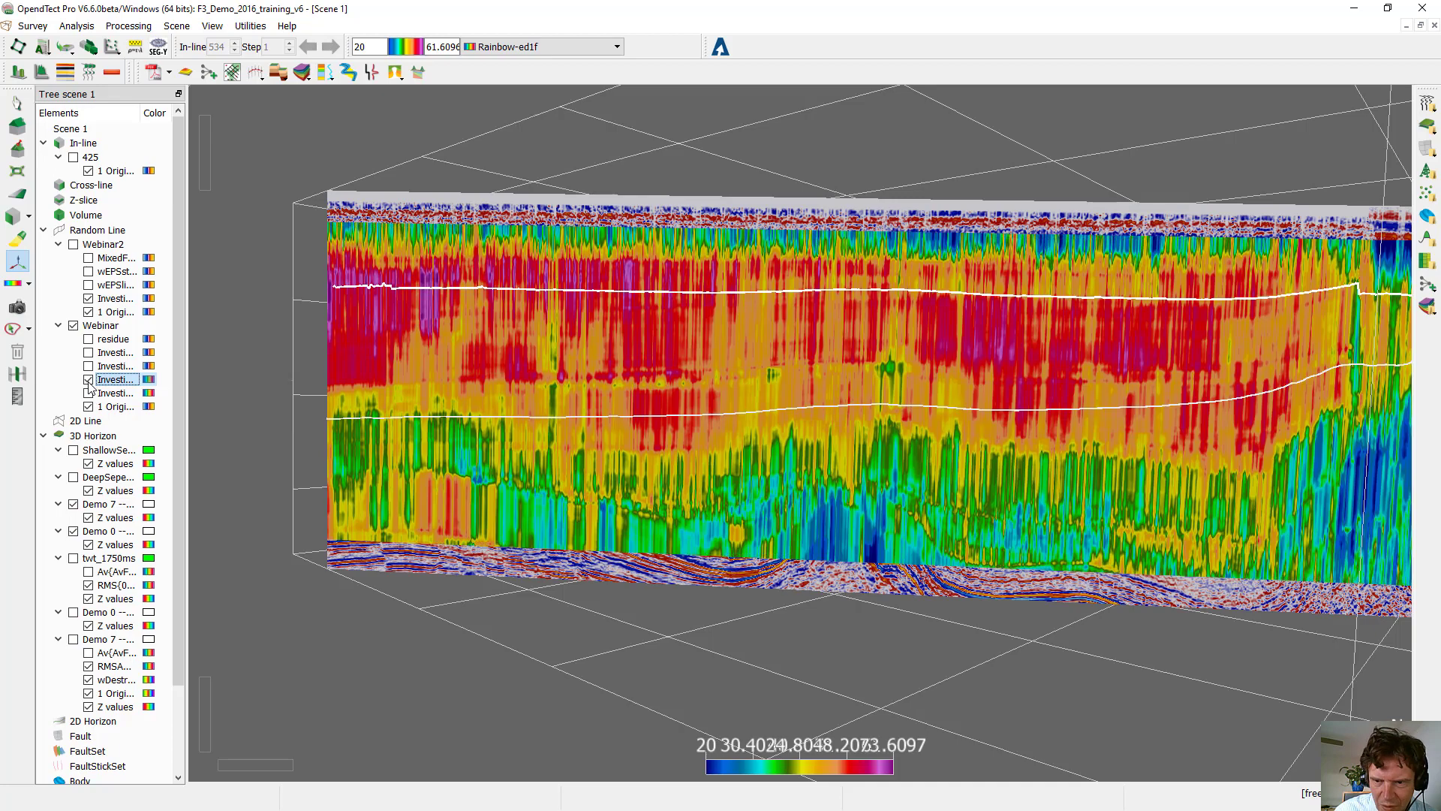
pyautogui.click(88, 380)
# Step: Examine the original seismics along the Webinar random line, from the dome structure out to the full section
pyautogui.scroll(2, 739, 480)
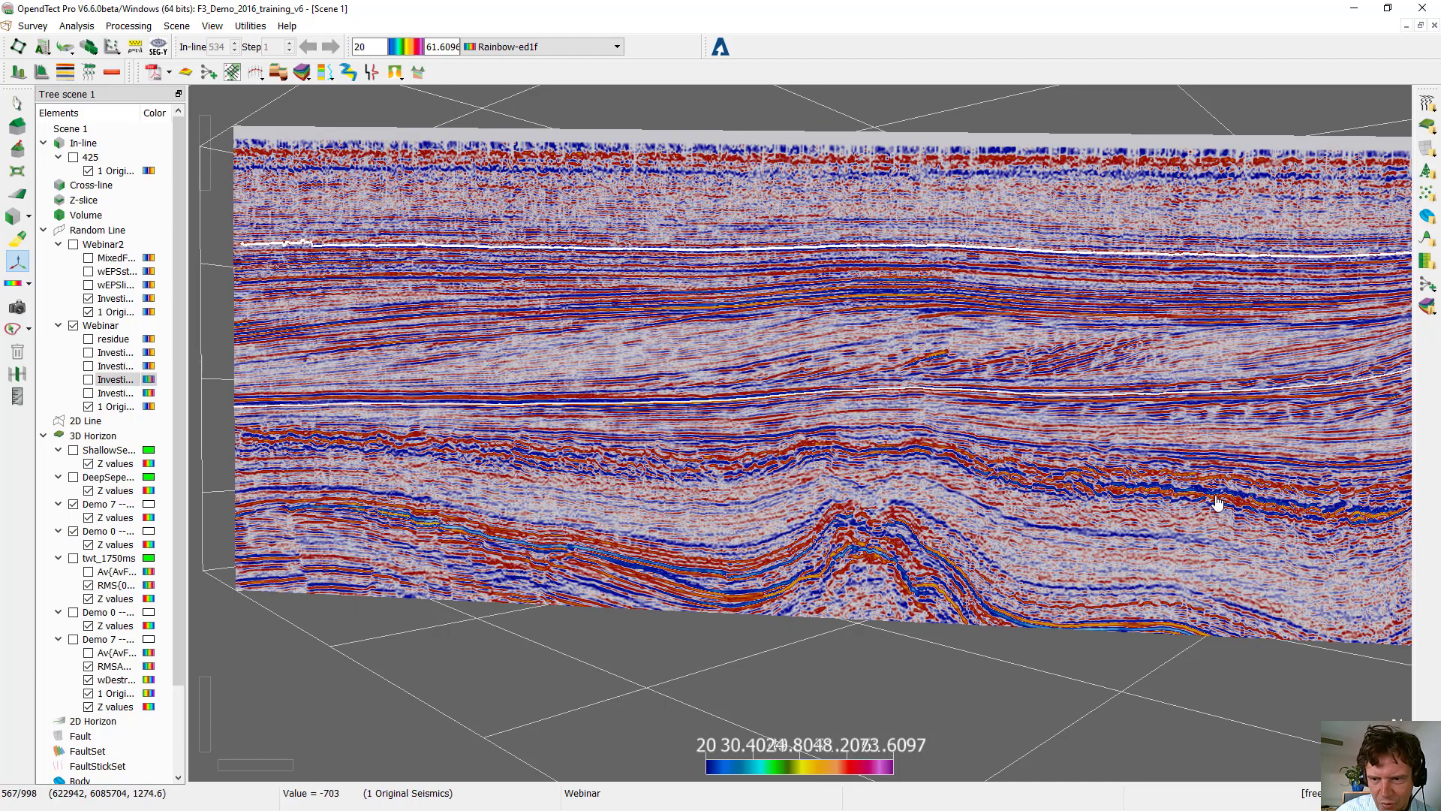
pyautogui.moveTo(1088, 563); pyautogui.dragTo(1136, 464, button='middle')
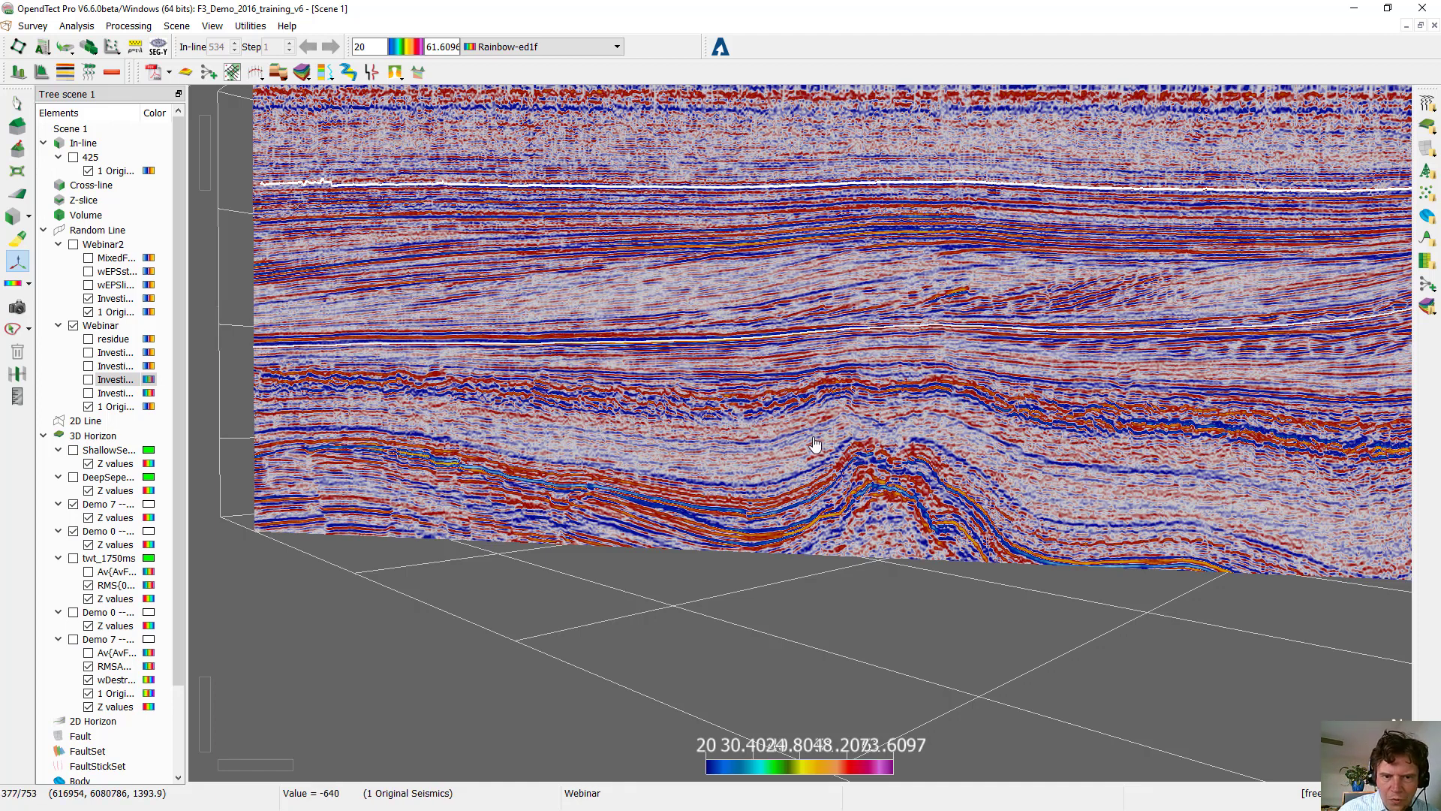
pyautogui.scroll(-2, 813, 447)
pyautogui.moveTo(888, 501); pyautogui.dragTo(802, 475, button='middle')
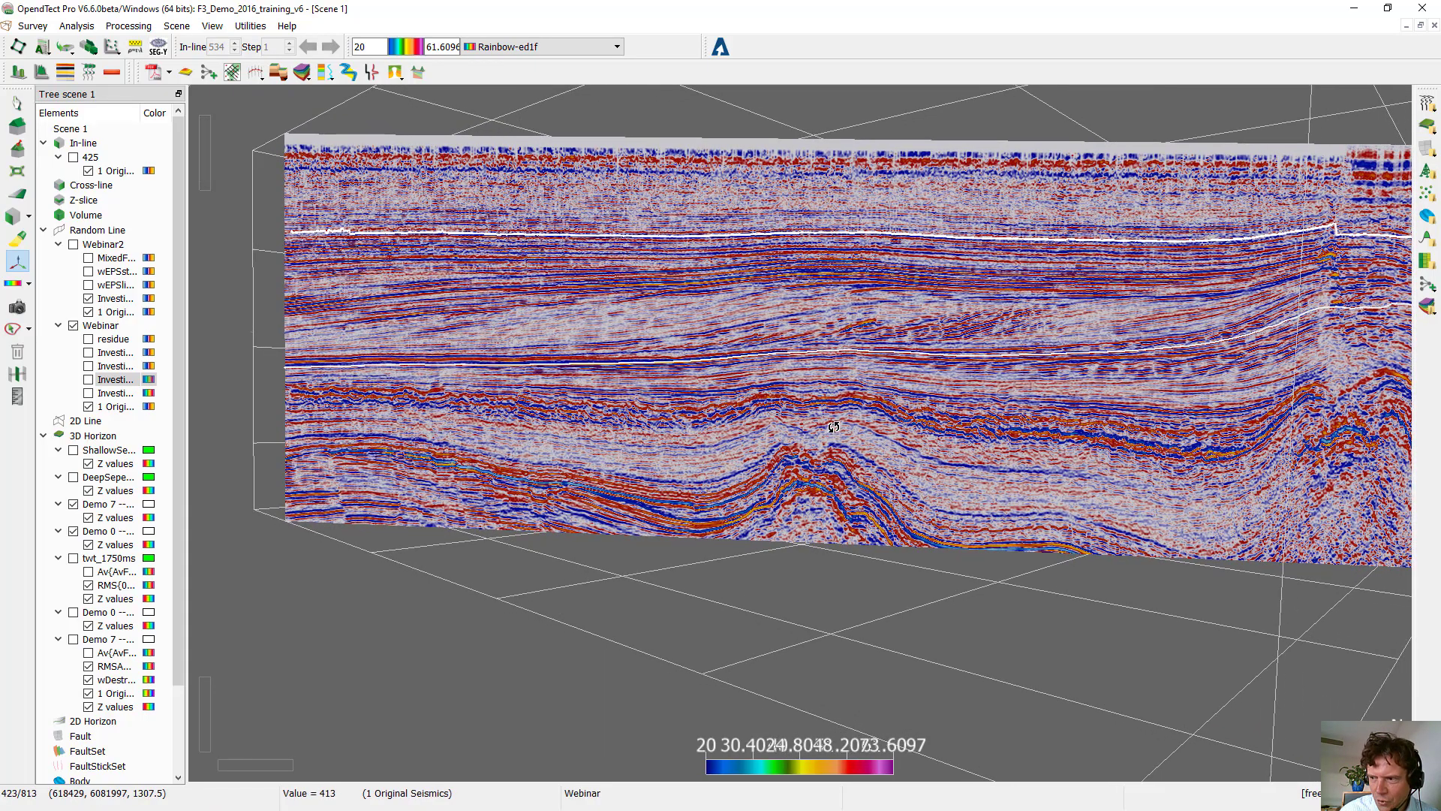
pyautogui.moveTo(835, 433); pyautogui.dragTo(808, 525)
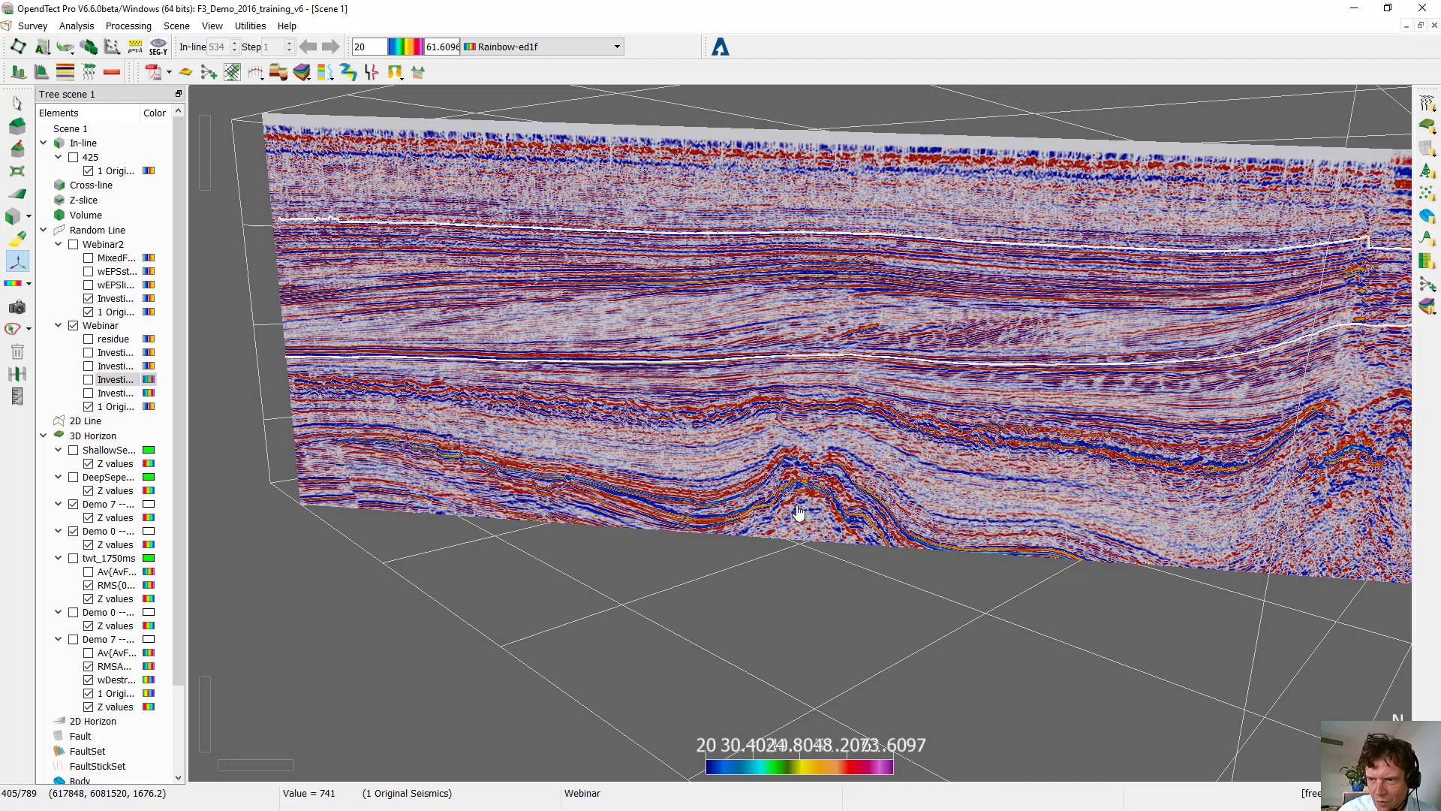
pyautogui.scroll(-3, 798, 513)
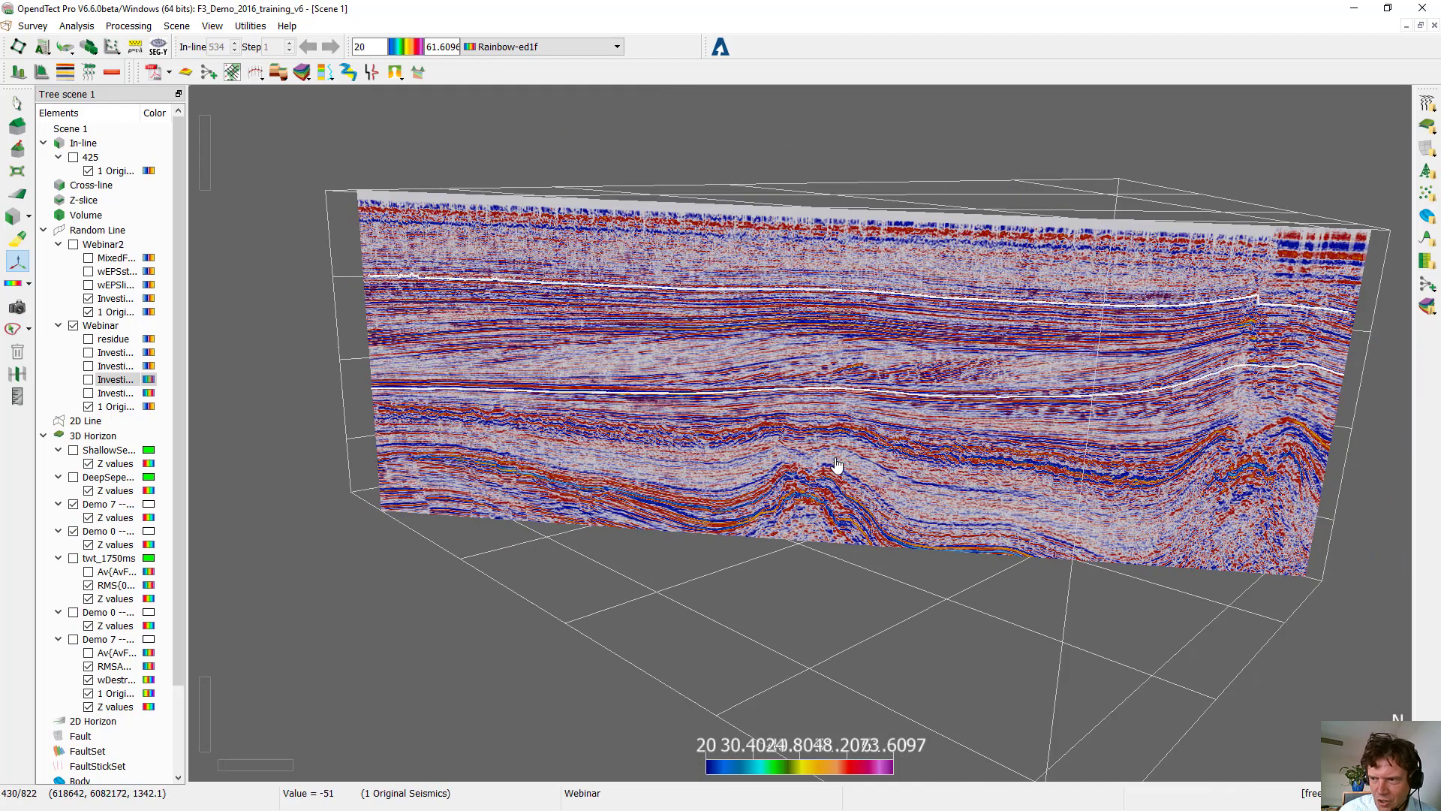
pyautogui.moveTo(838, 468); pyautogui.dragTo(693, 471)
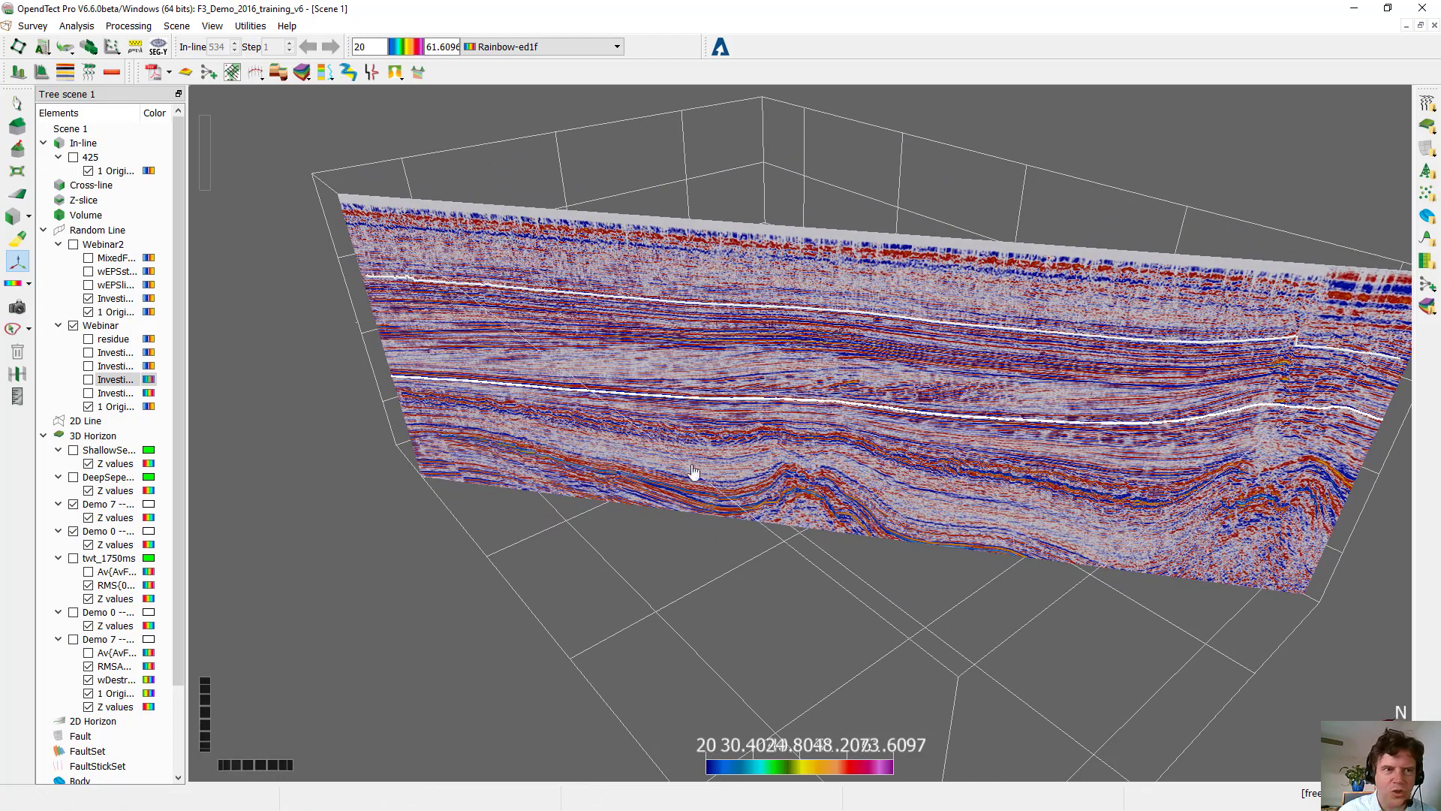
# Step: Open the Stratal Amplitude horizon output setup, review its amplitude options, and close it without running
pyautogui.click(136, 30)
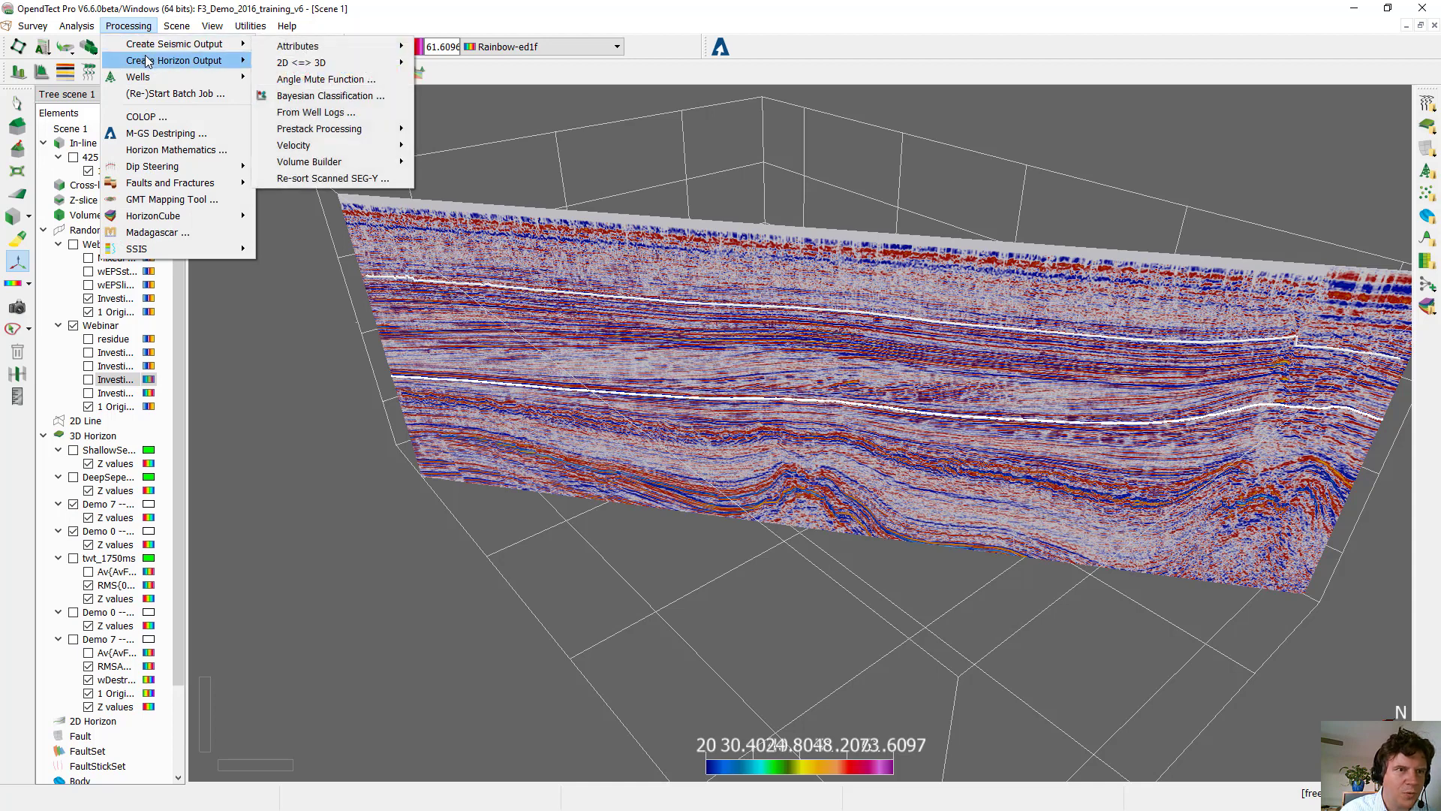
pyautogui.moveTo(148, 61)
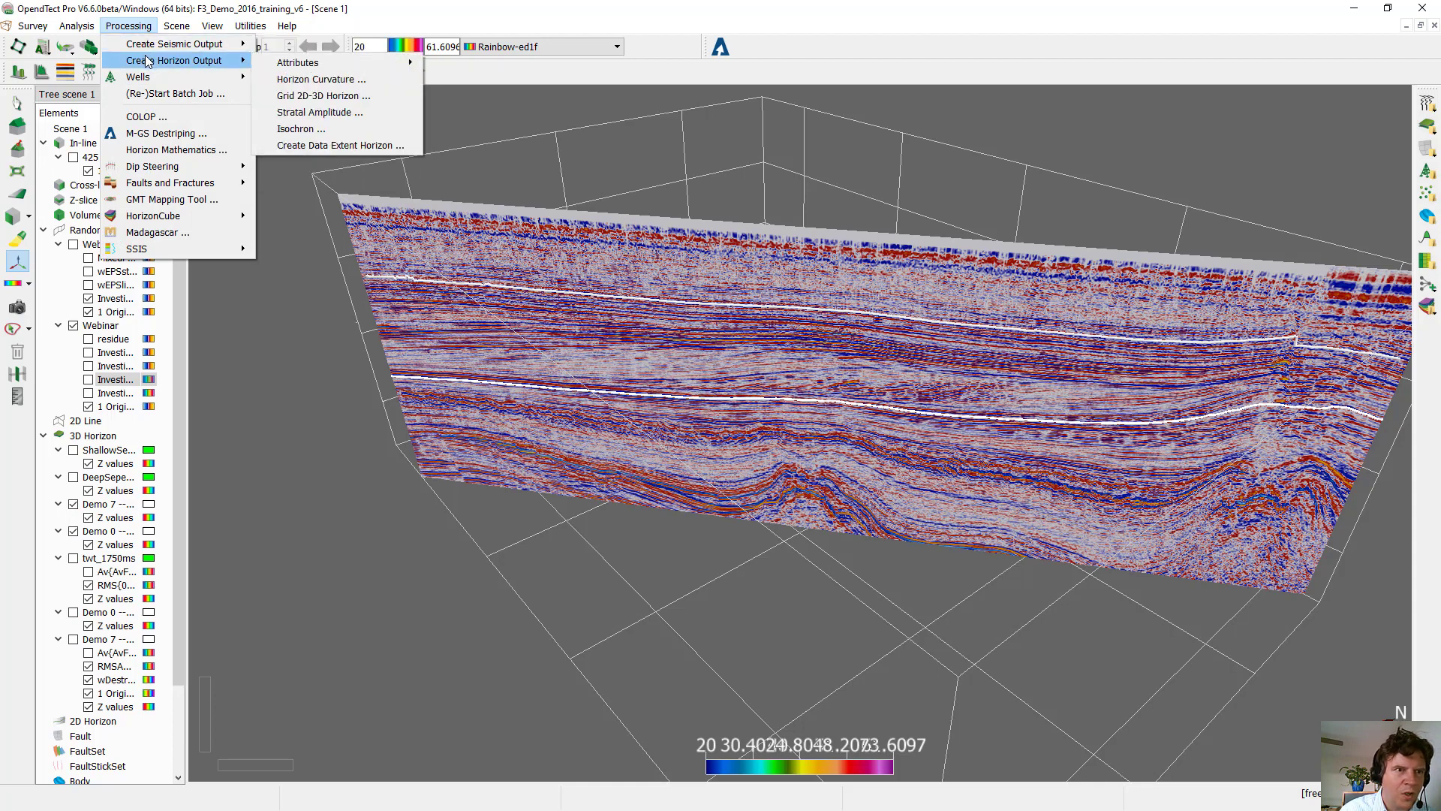
pyautogui.click(335, 113)
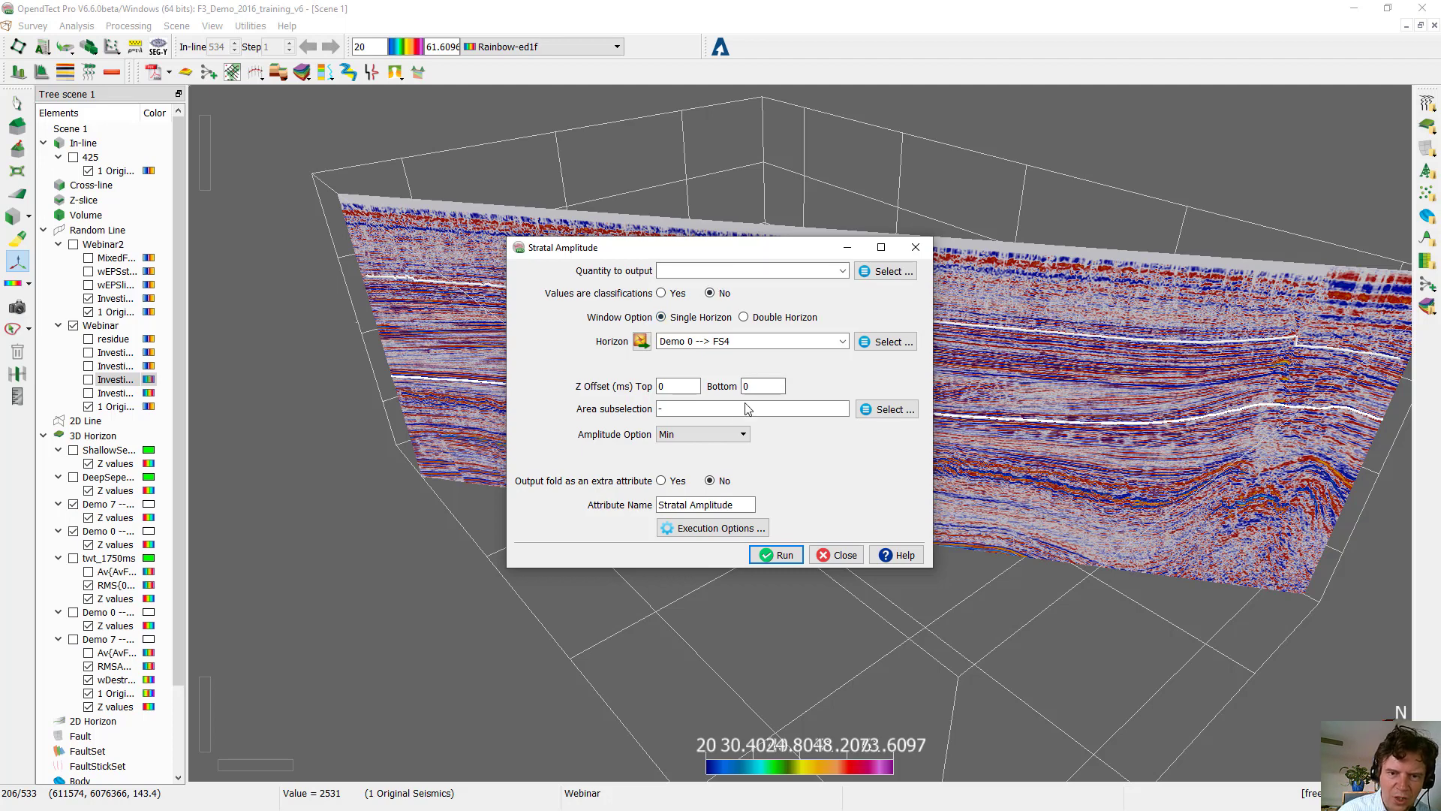
pyautogui.click(709, 435)
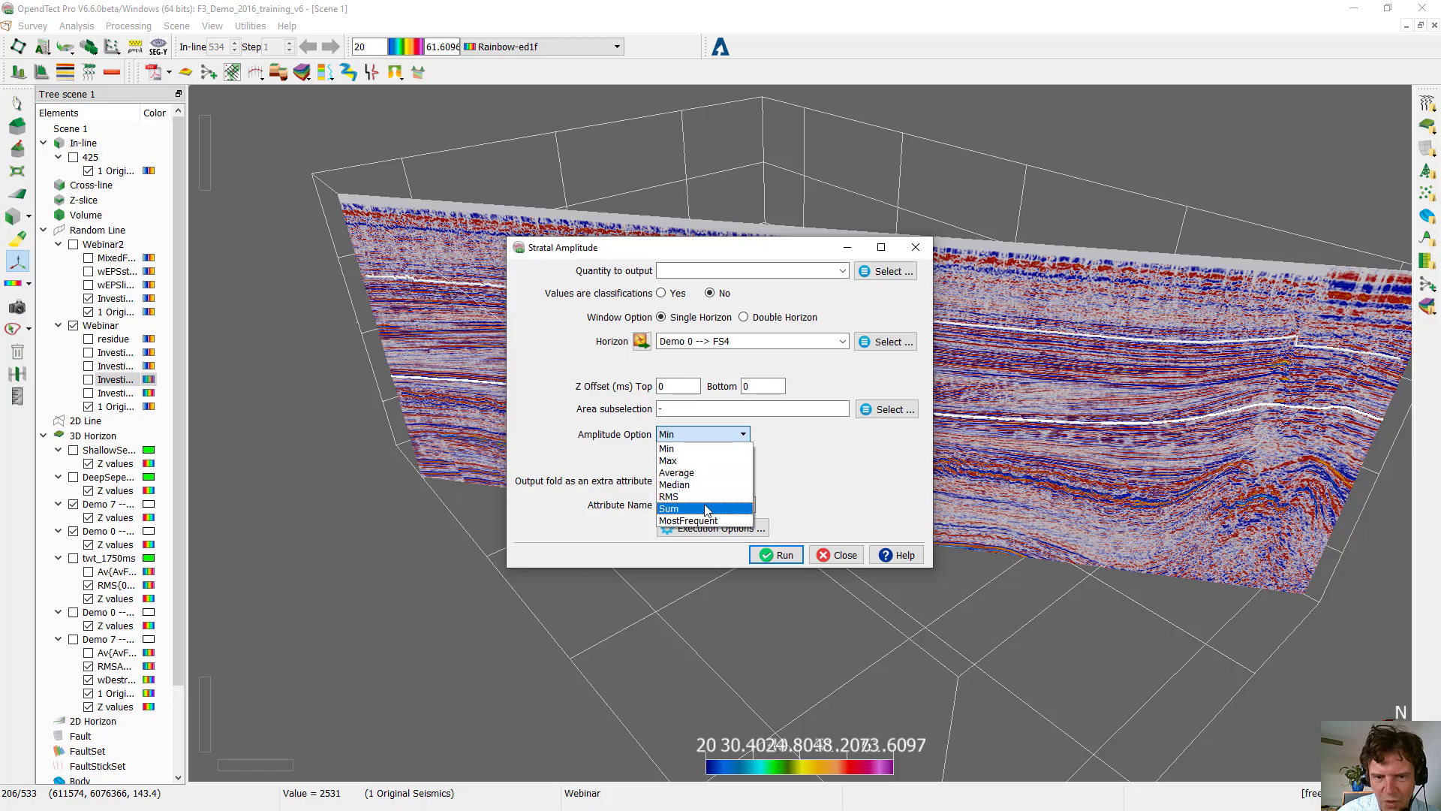
pyautogui.click(838, 556)
pyautogui.click(838, 557)
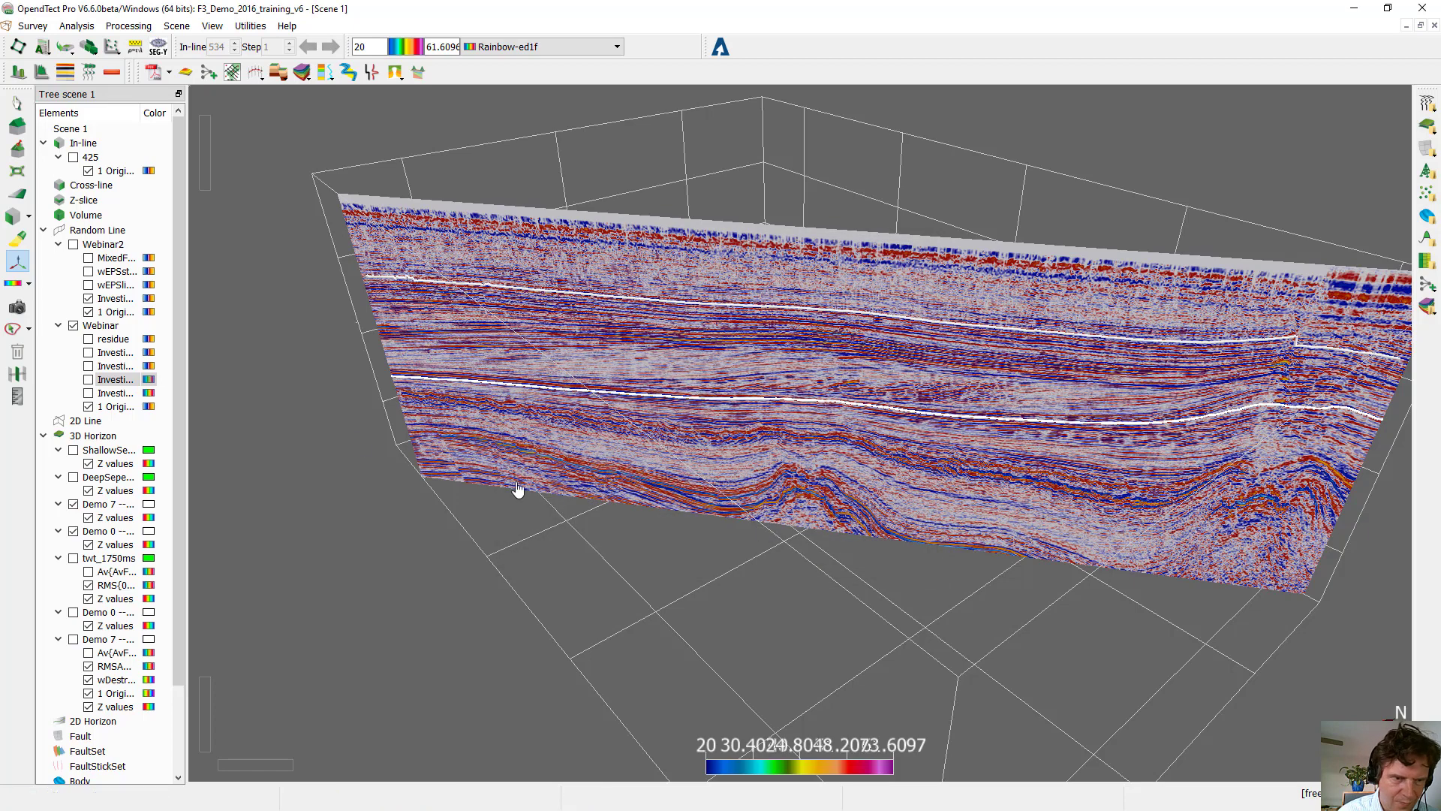
# Step: Display the shallow Demo 7 horizon with the Webinar random line and inspect its RMS amplitude map with the matching colour scale
pyautogui.click(73, 326)
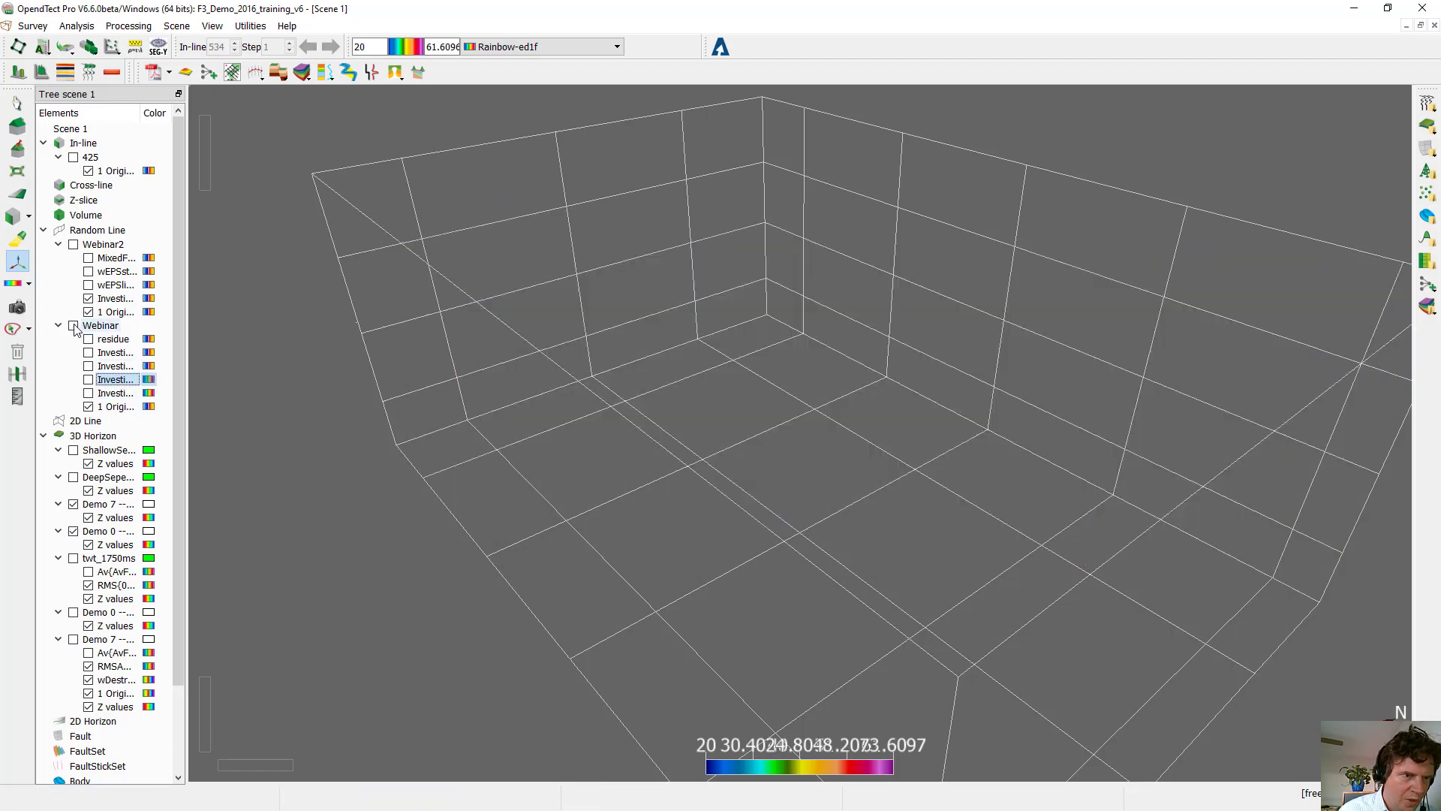
pyautogui.click(74, 326)
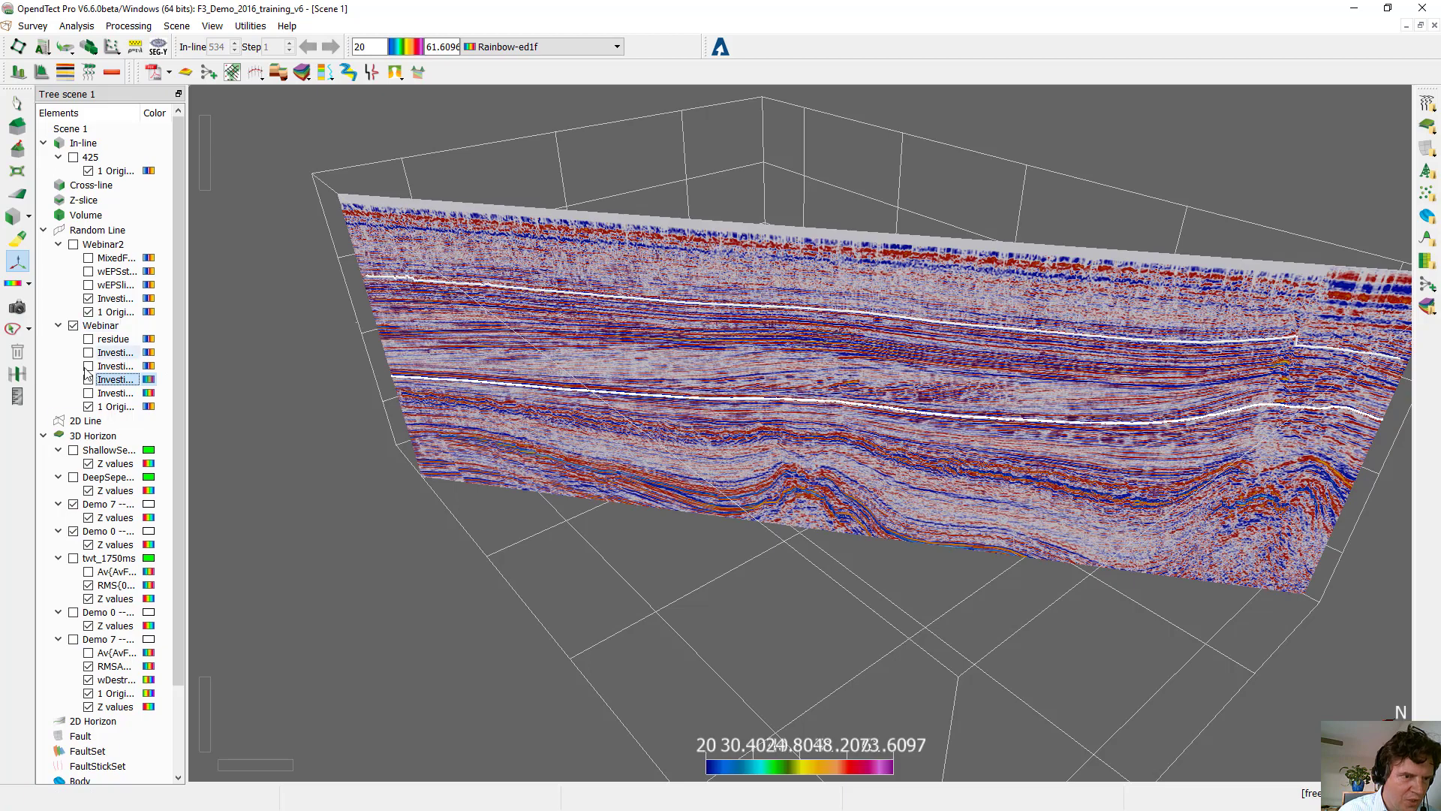
pyautogui.click(73, 639)
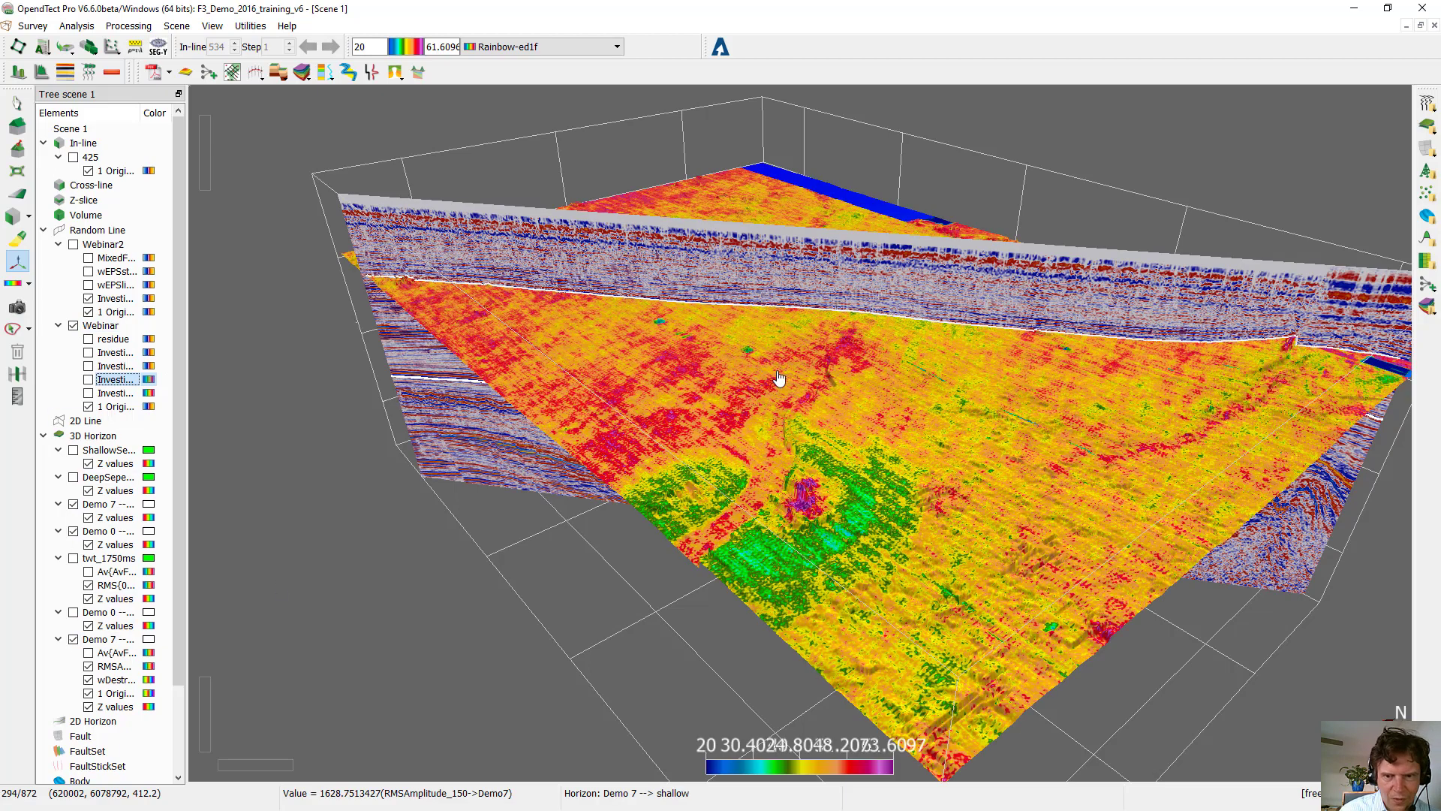
pyautogui.moveTo(579, 579); pyautogui.dragTo(455, 644)
pyautogui.moveTo(943, 312); pyautogui.dragTo(967, 454)
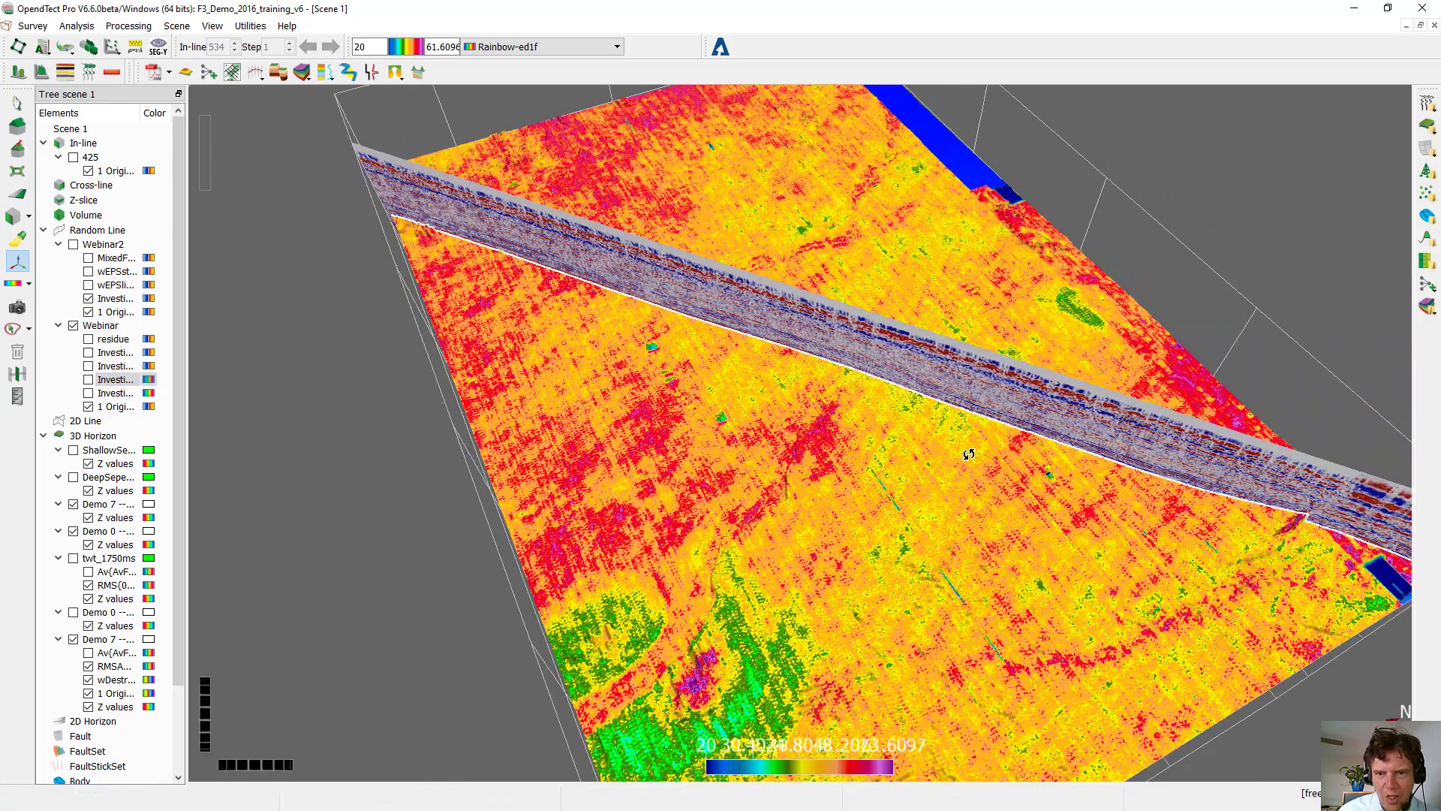
pyautogui.click(113, 666)
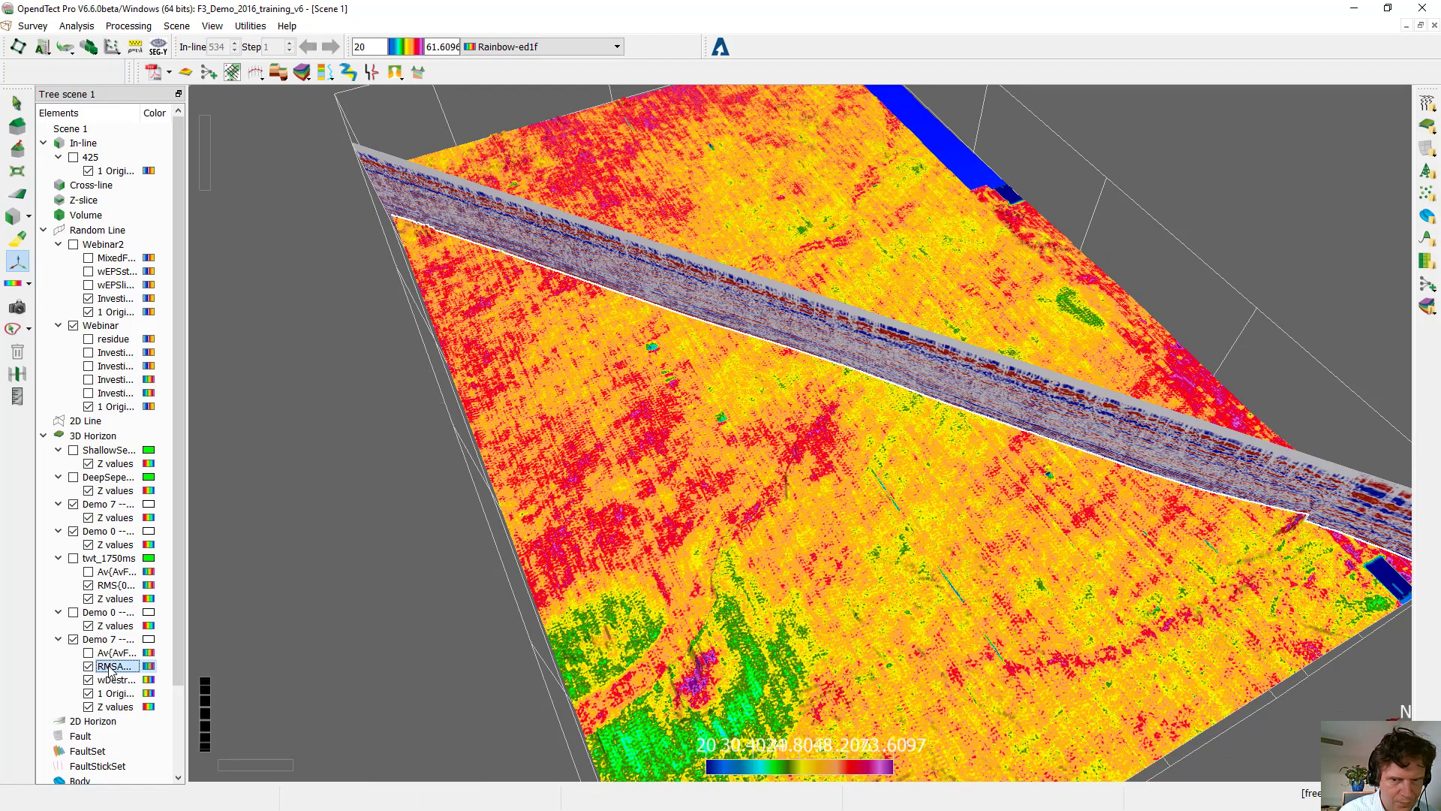
pyautogui.moveTo(373, 588); pyautogui.dragTo(739, 308)
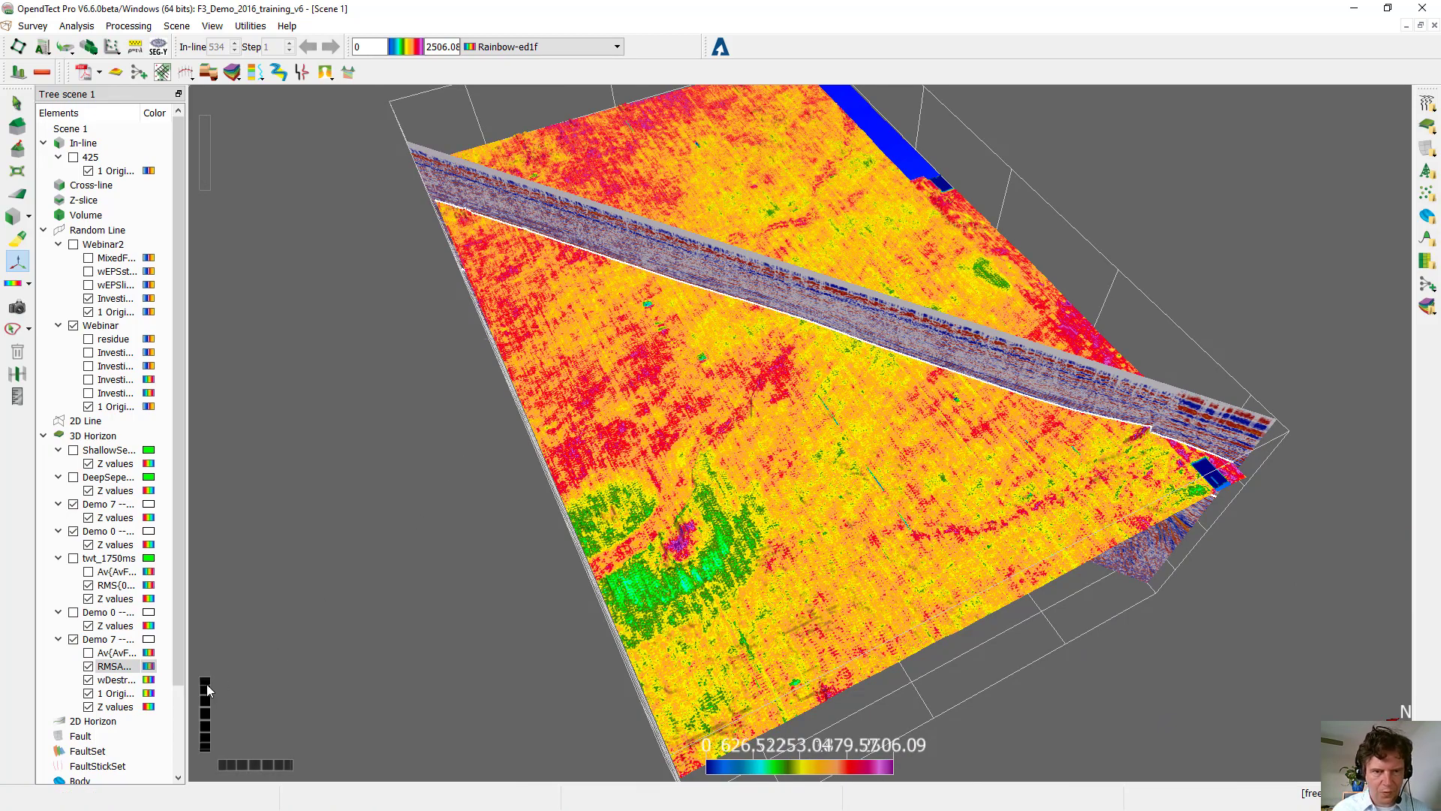
# Step: Display the Av(AvF… attribute on the shallow Demo 7 horizon and examine the map from above and at an angle
pyautogui.moveTo(206, 683); pyautogui.dragTo(201, 700)
pyautogui.scroll(-4, 531, 542)
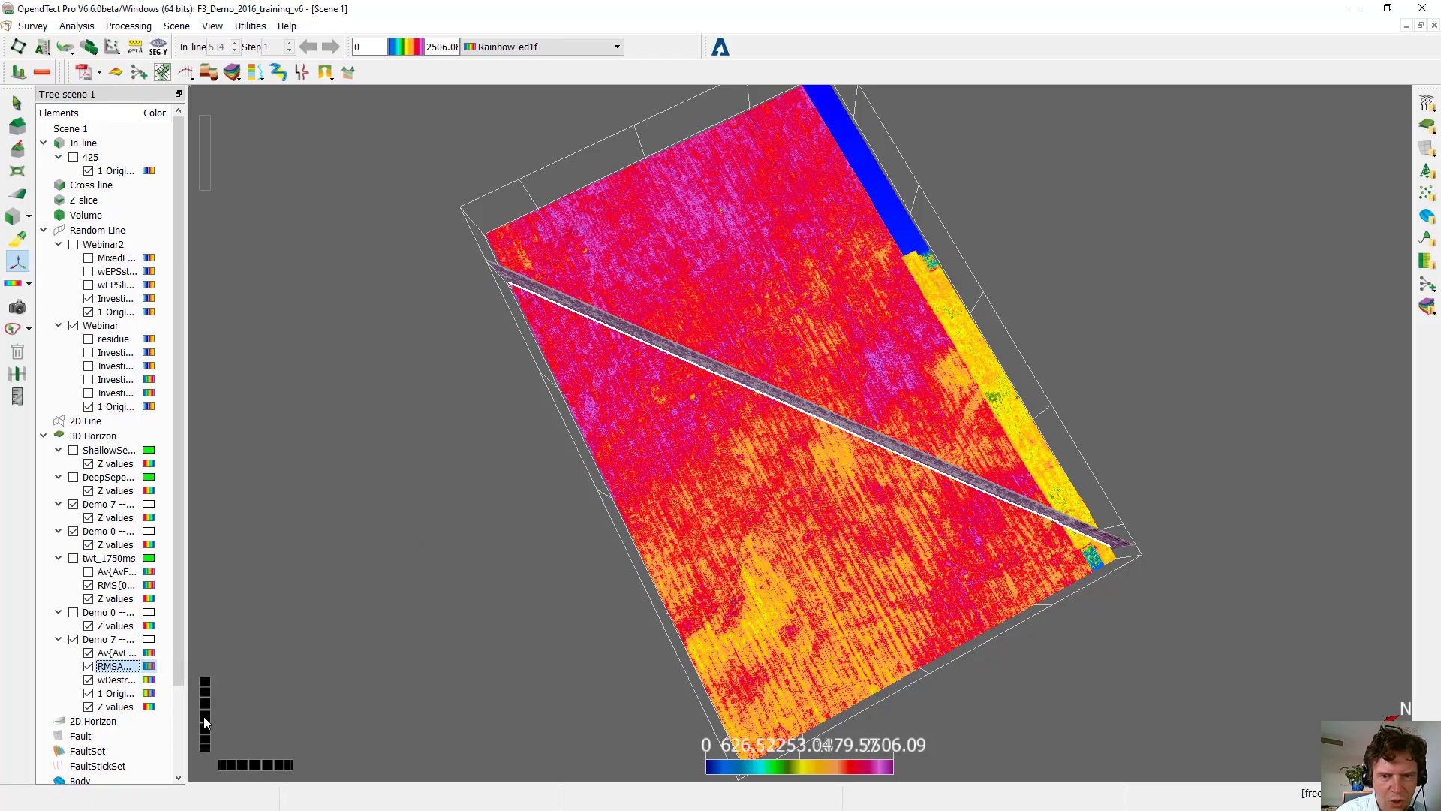
pyautogui.moveTo(205, 716); pyautogui.dragTo(188, 698)
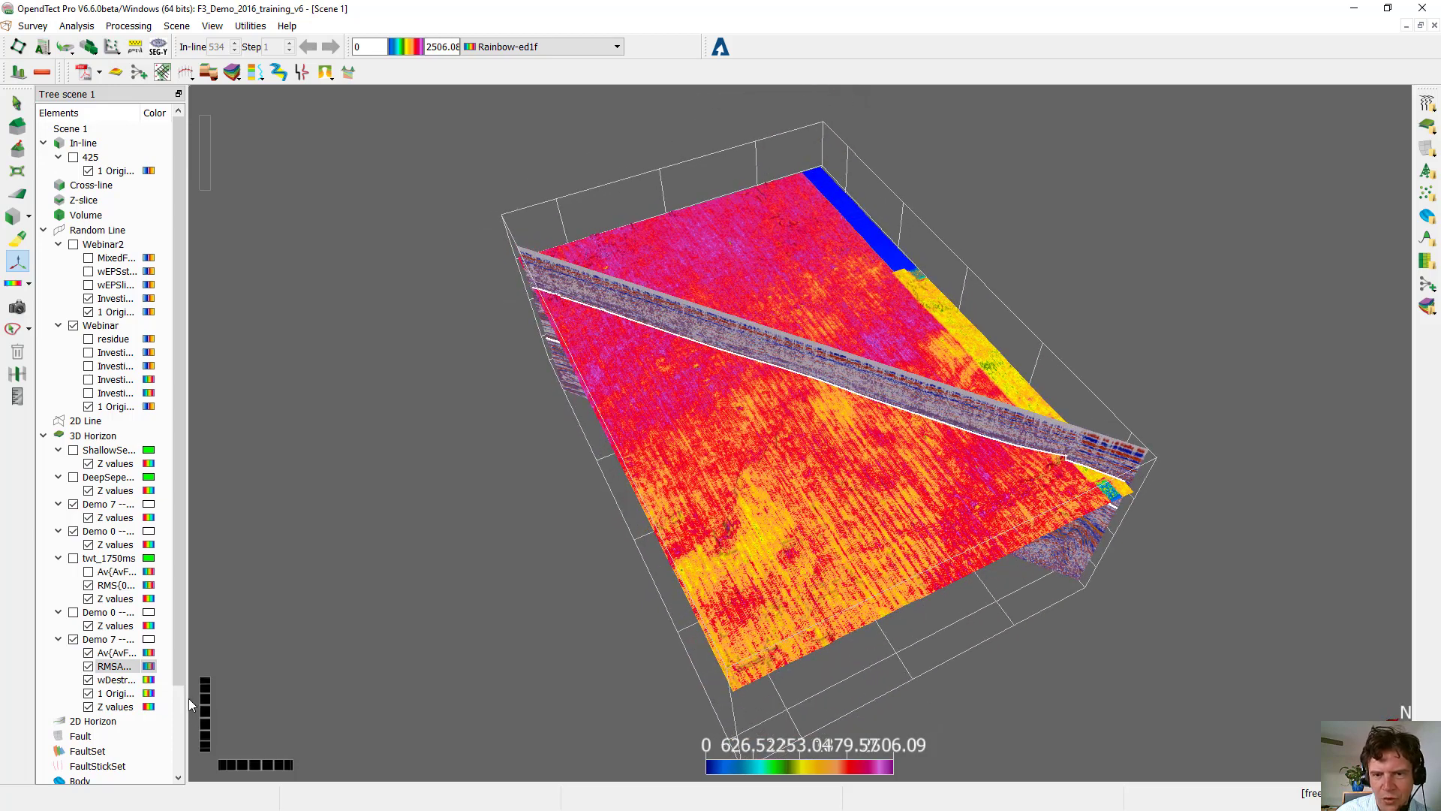
pyautogui.scroll(3, 863, 472)
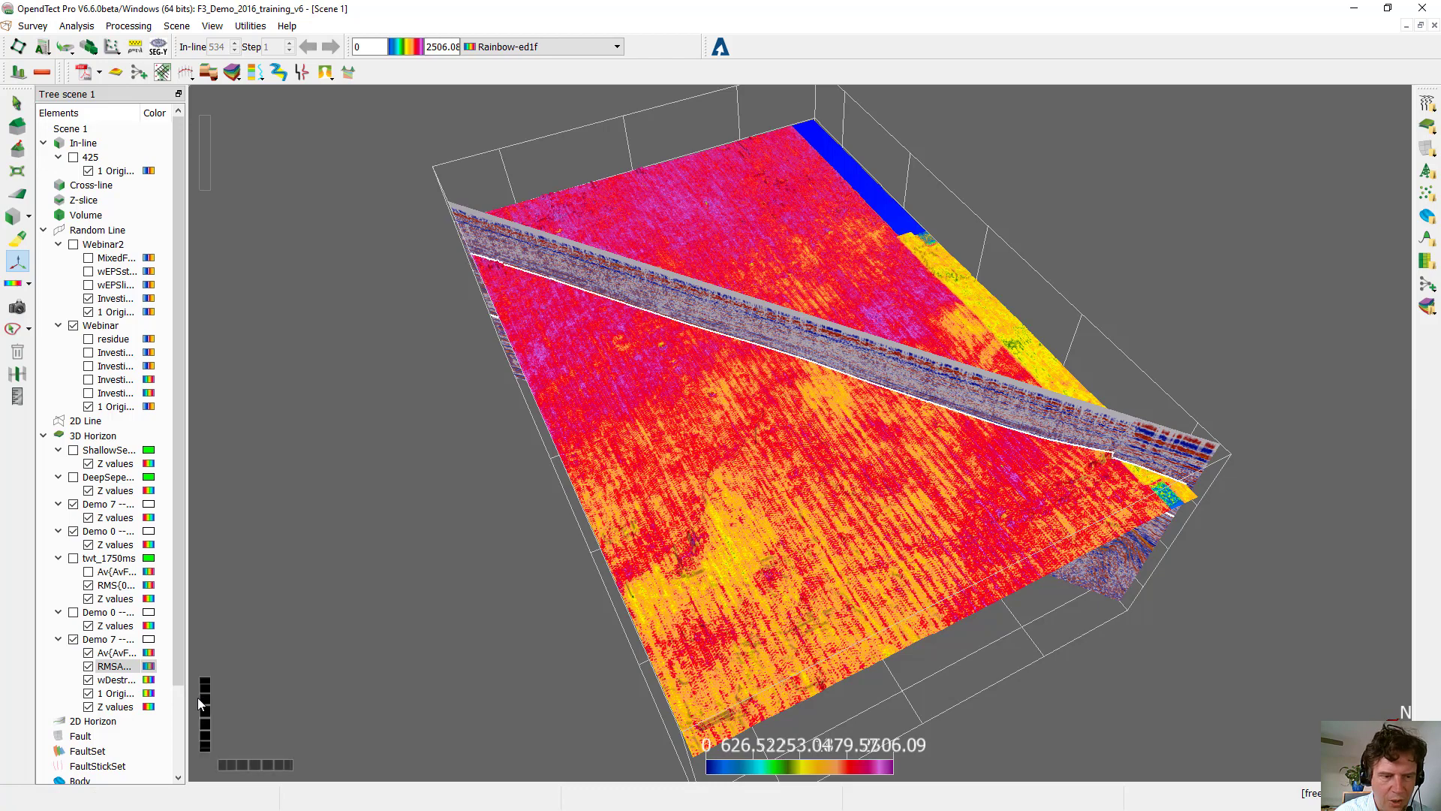
pyautogui.moveTo(201, 701); pyautogui.dragTo(203, 719)
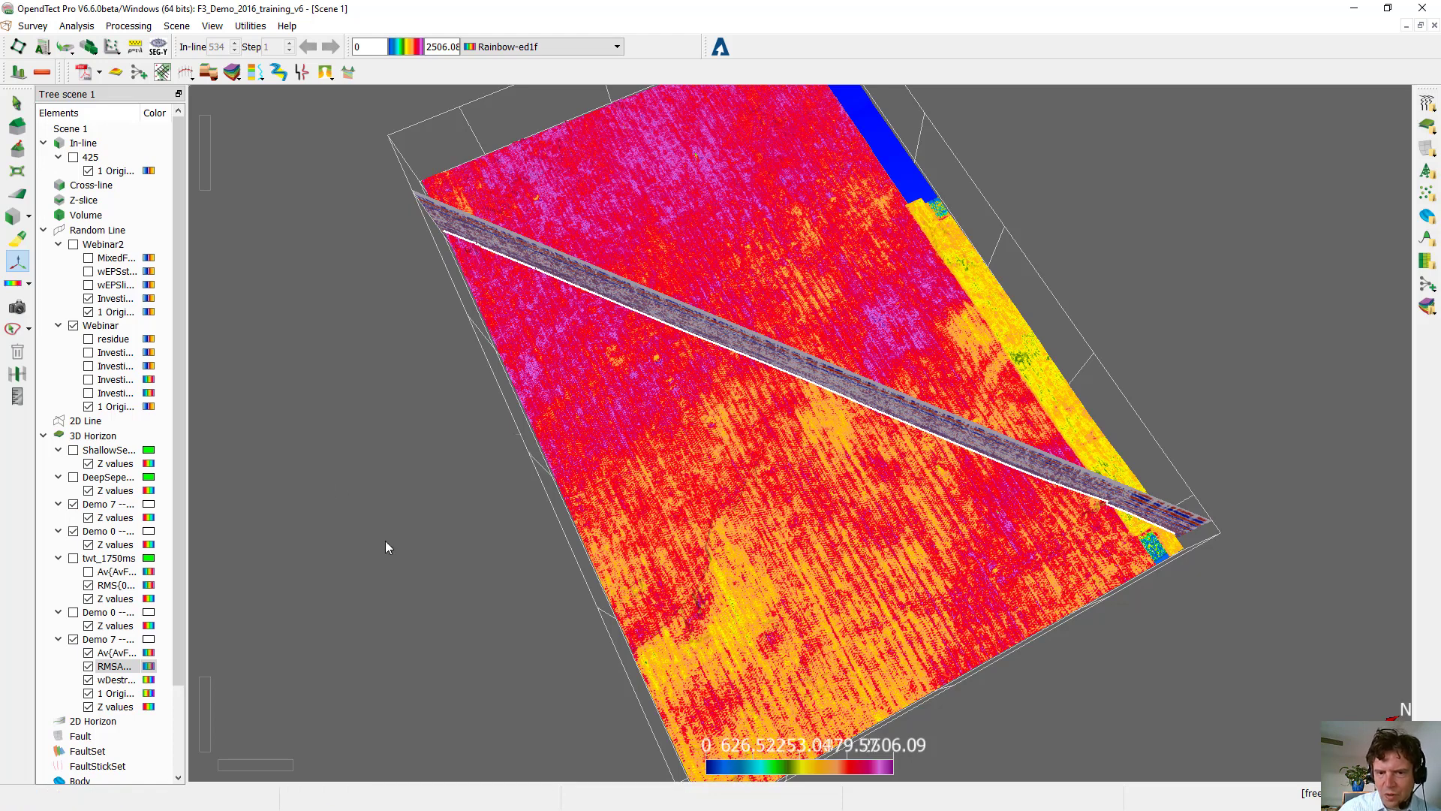
# Step: Replace the displayed shallow Demo 7 horizon with the twt_1750ms horizon and examine its RMS map from above
pyautogui.click(464, 576)
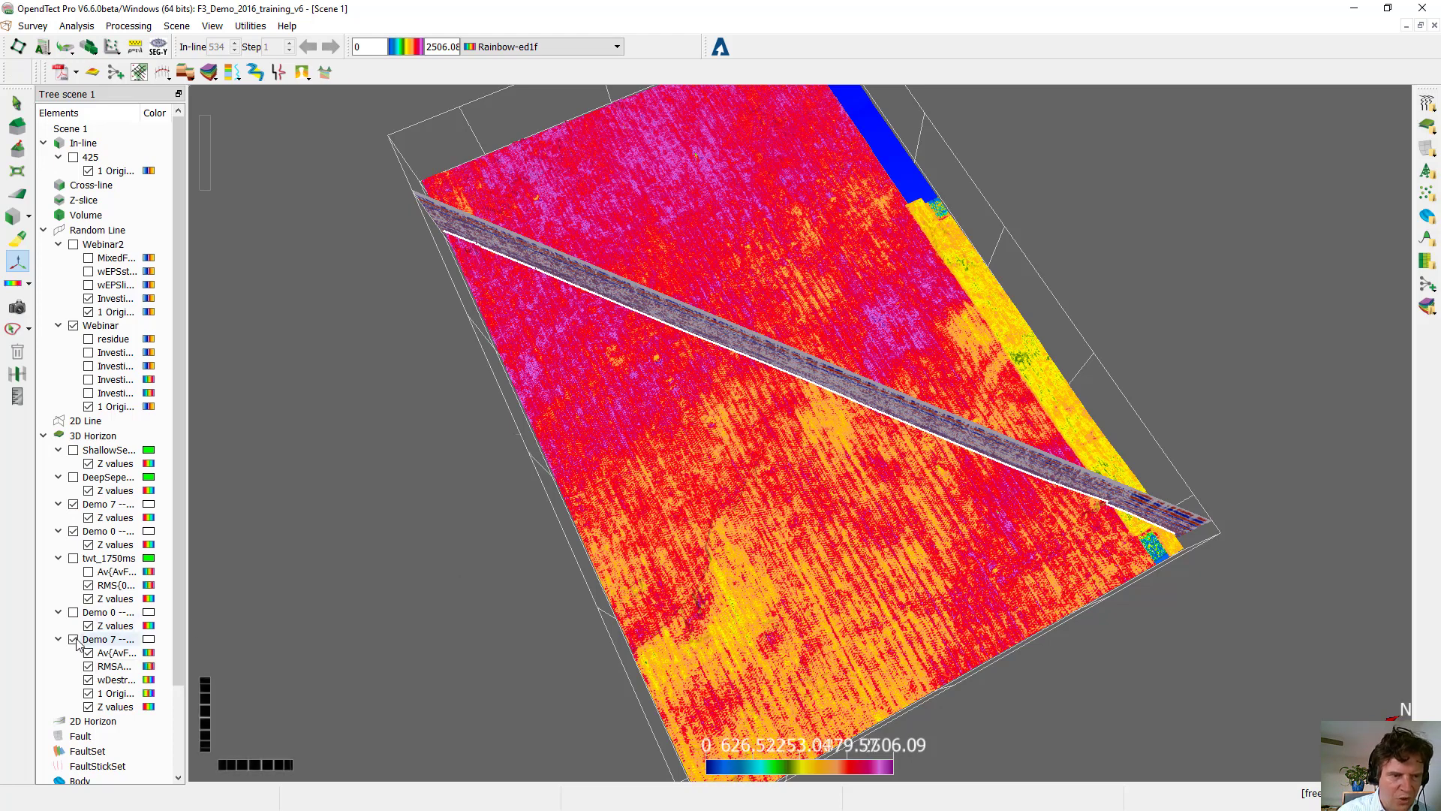
pyautogui.click(73, 639)
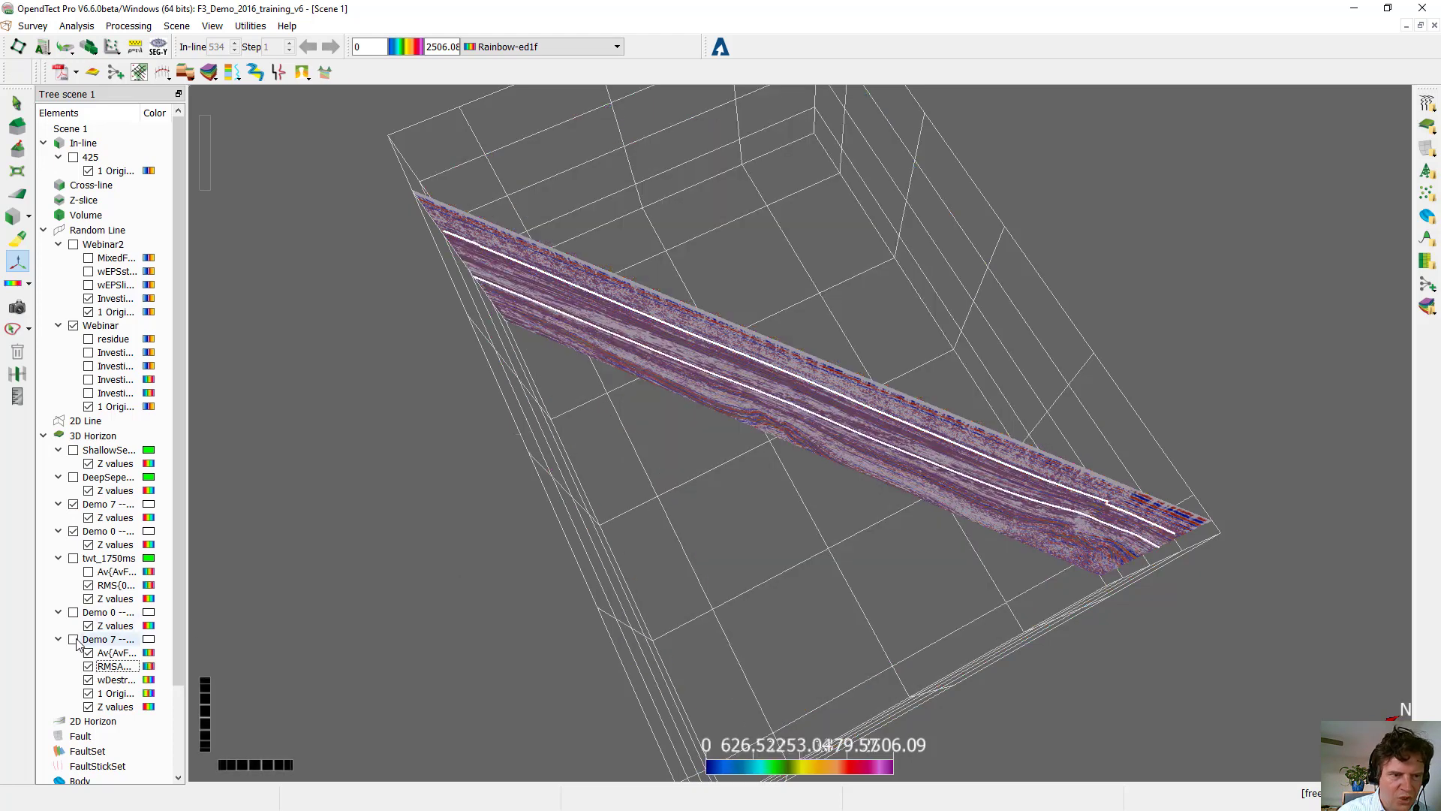
pyautogui.click(73, 558)
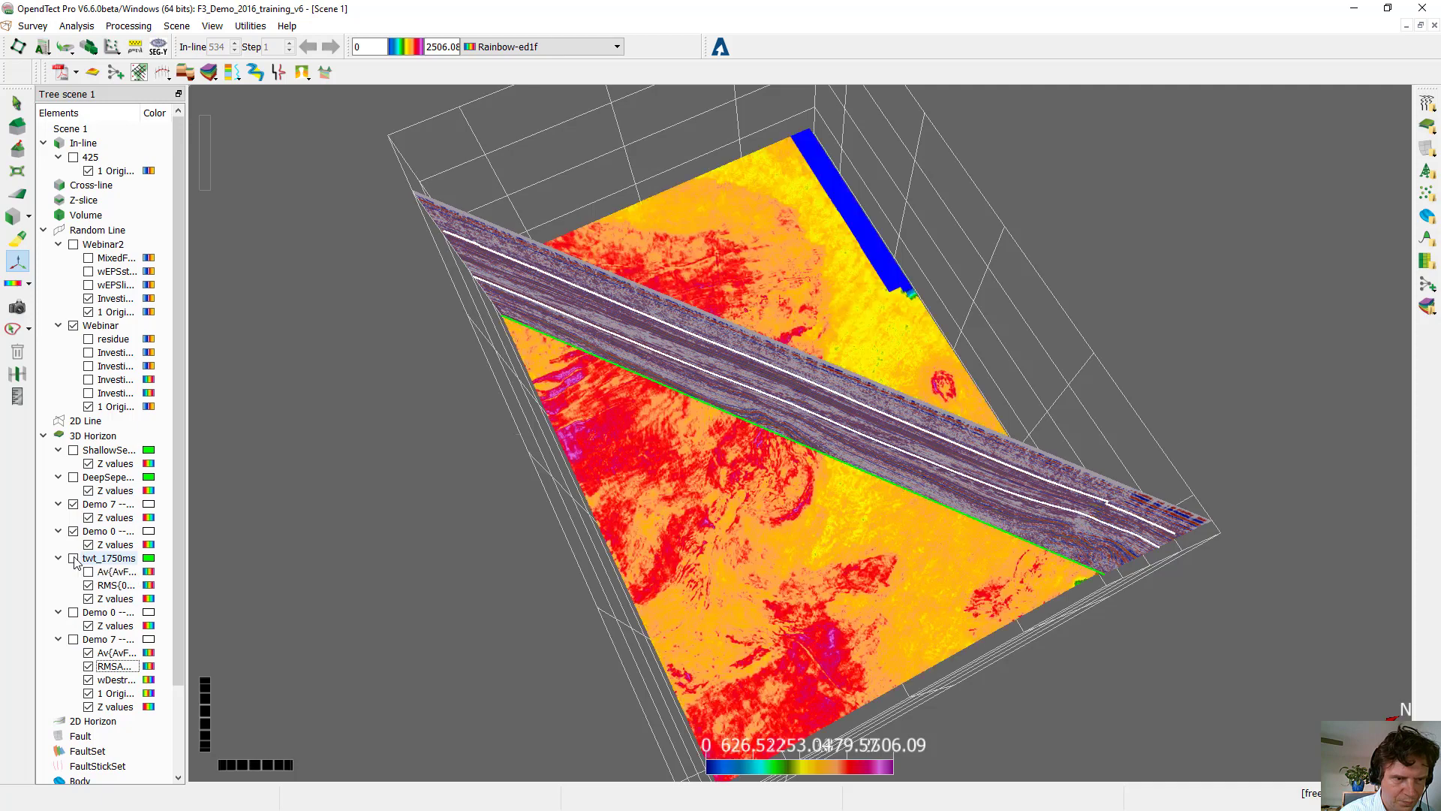
pyautogui.press('Escape')
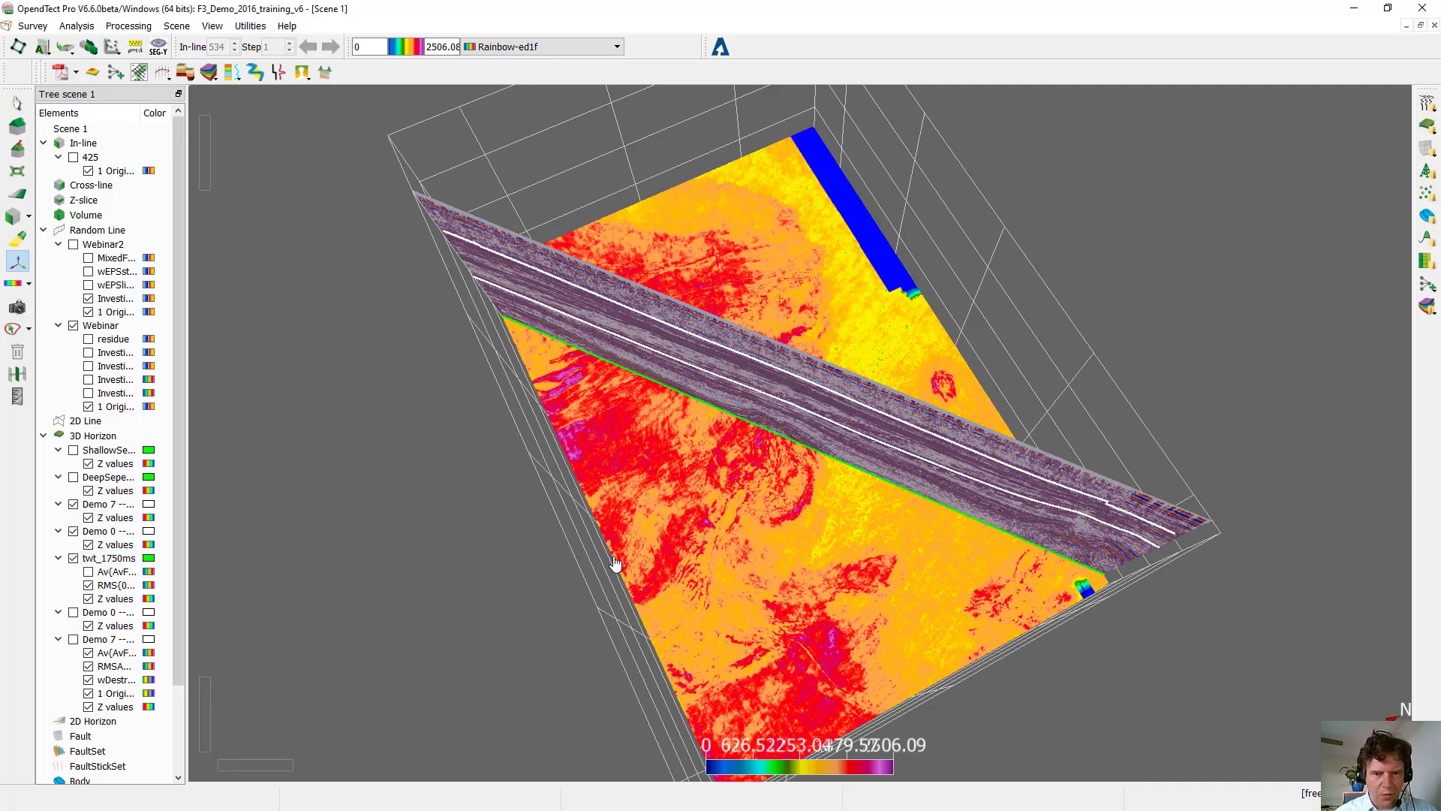
pyautogui.moveTo(643, 595); pyautogui.dragTo(800, 342)
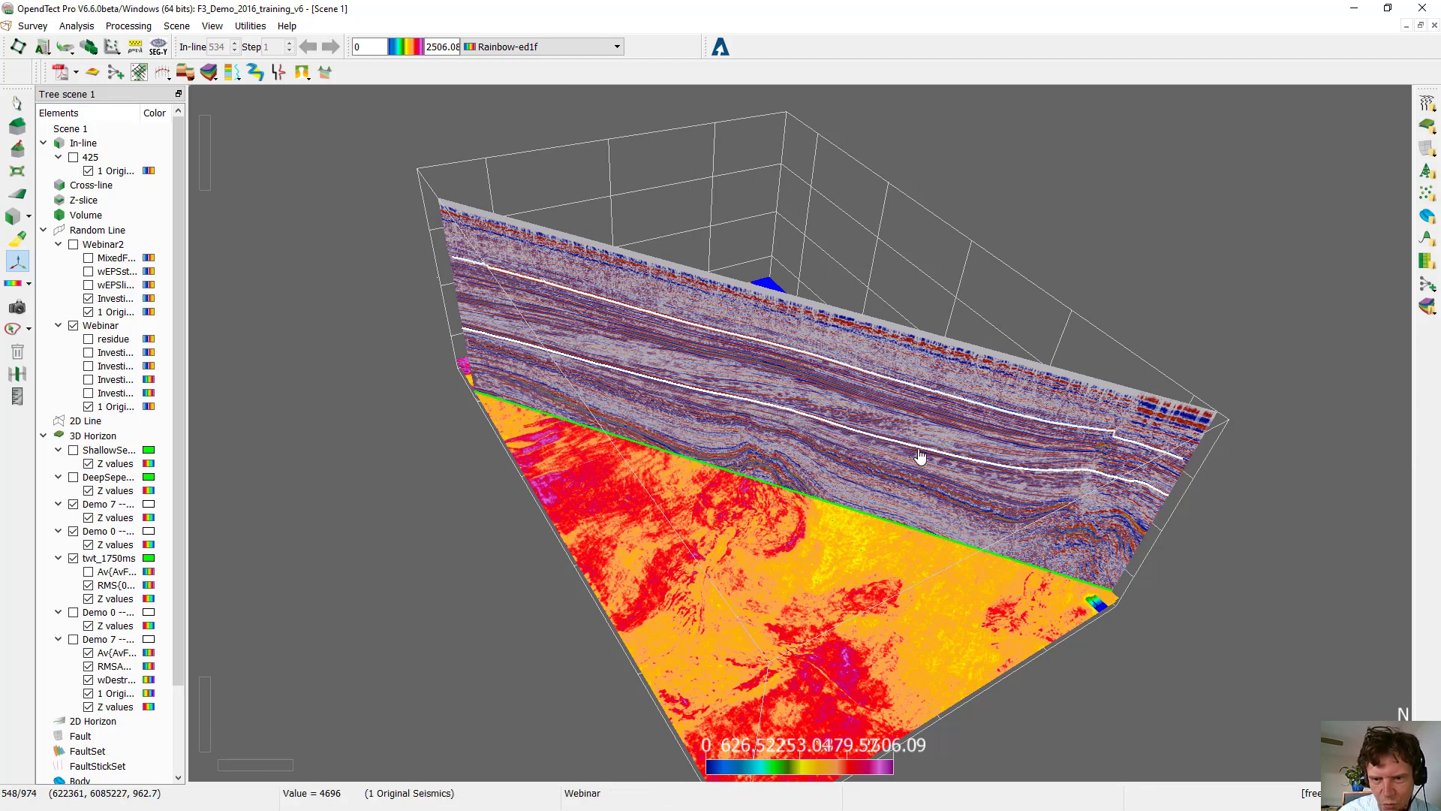
pyautogui.moveTo(841, 569); pyautogui.dragTo(772, 718)
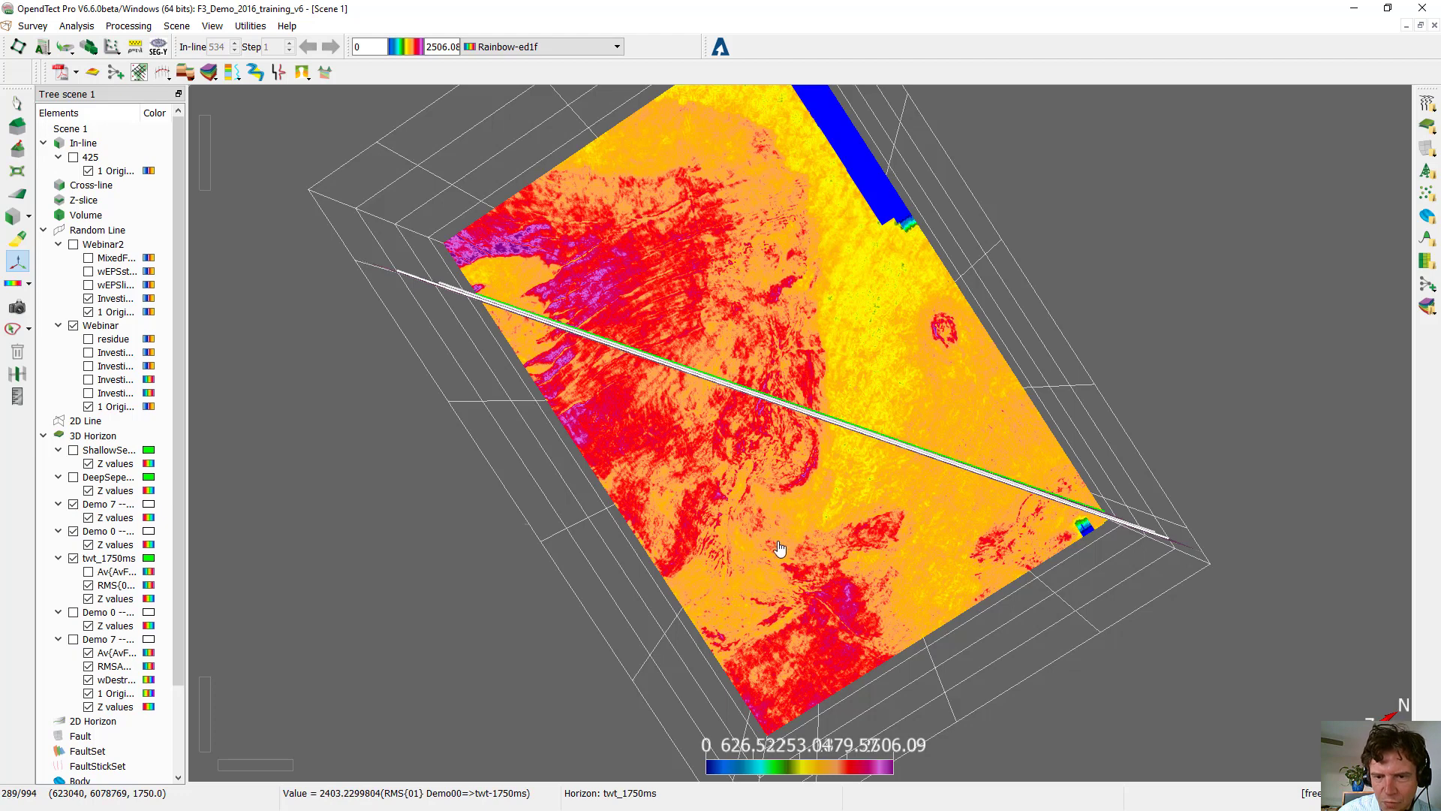
# Step: Display the Av(AvF… attribute on the twt_1750ms horizon and examine the frequency map from above and at an angle
pyautogui.moveTo(781, 548); pyautogui.dragTo(608, 565, button='middle')
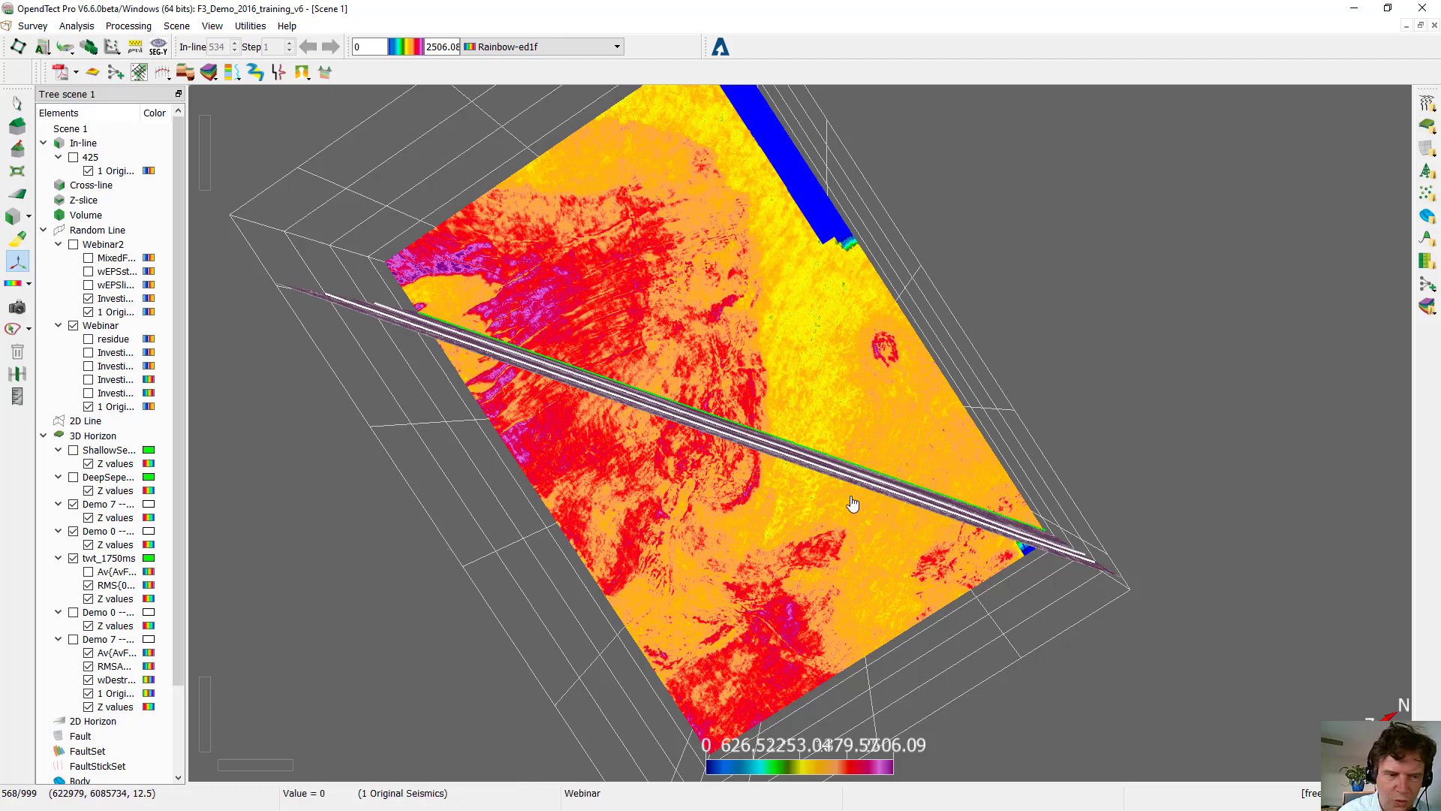
pyautogui.click(89, 572)
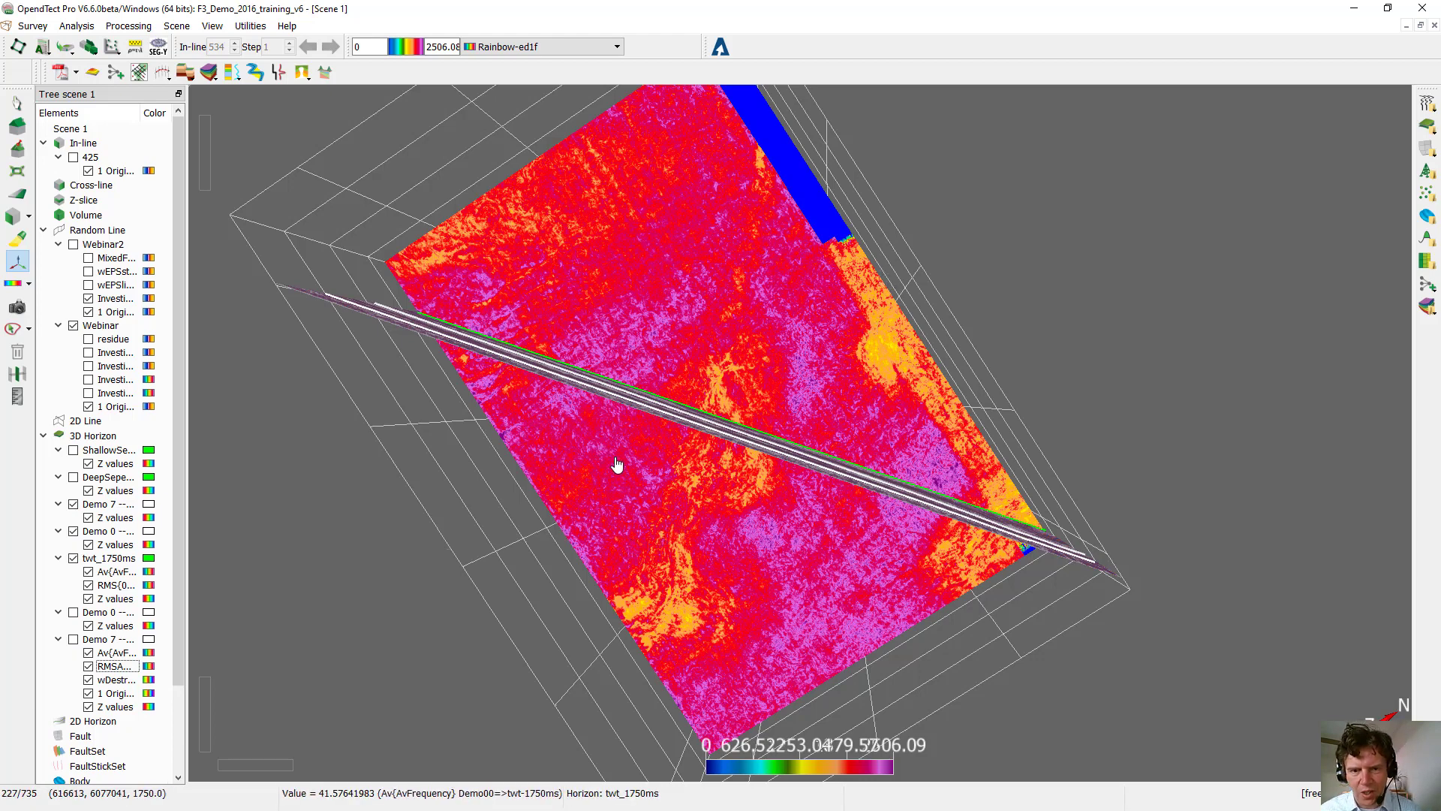
pyautogui.moveTo(653, 570); pyautogui.dragTo(665, 515)
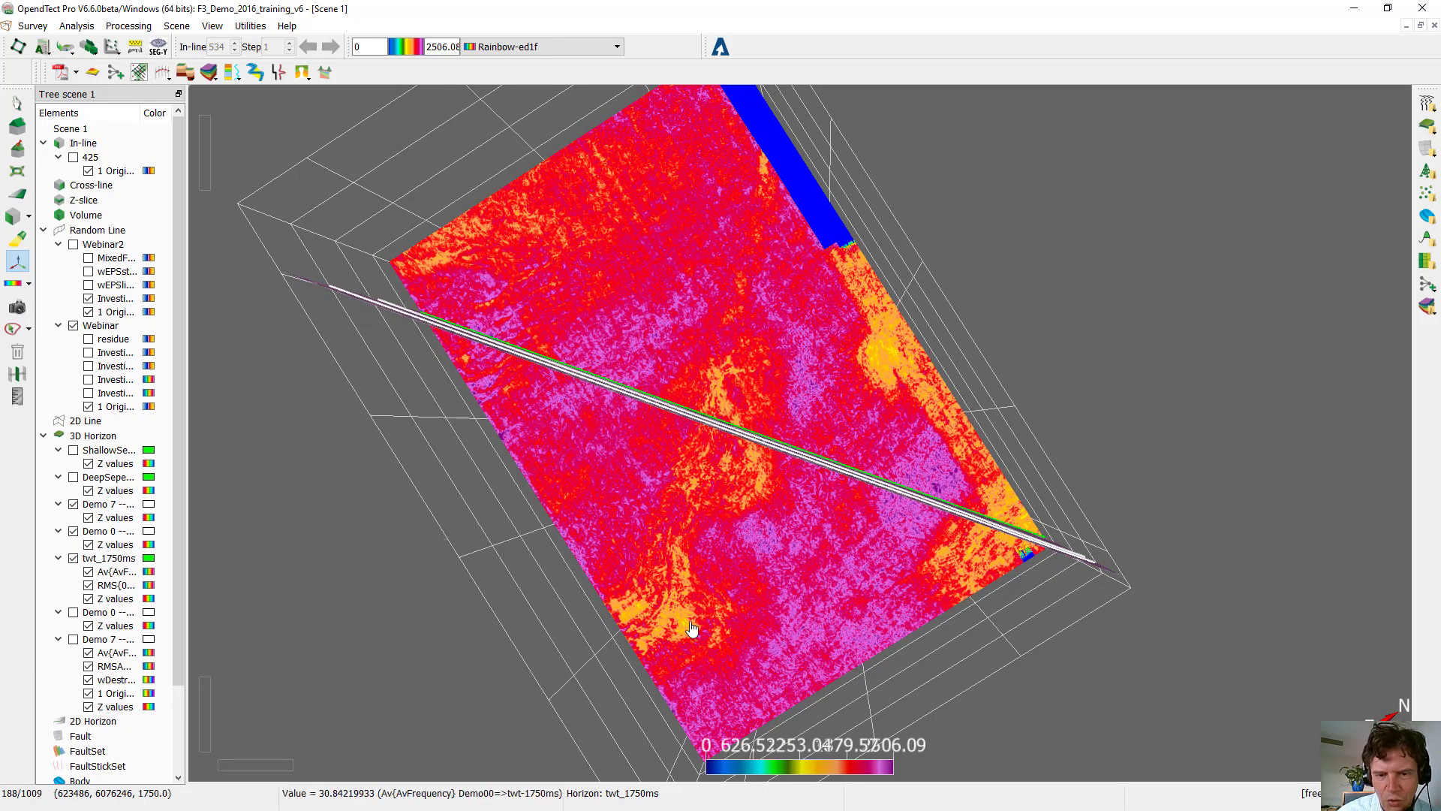
pyautogui.moveTo(764, 647); pyautogui.dragTo(687, 343)
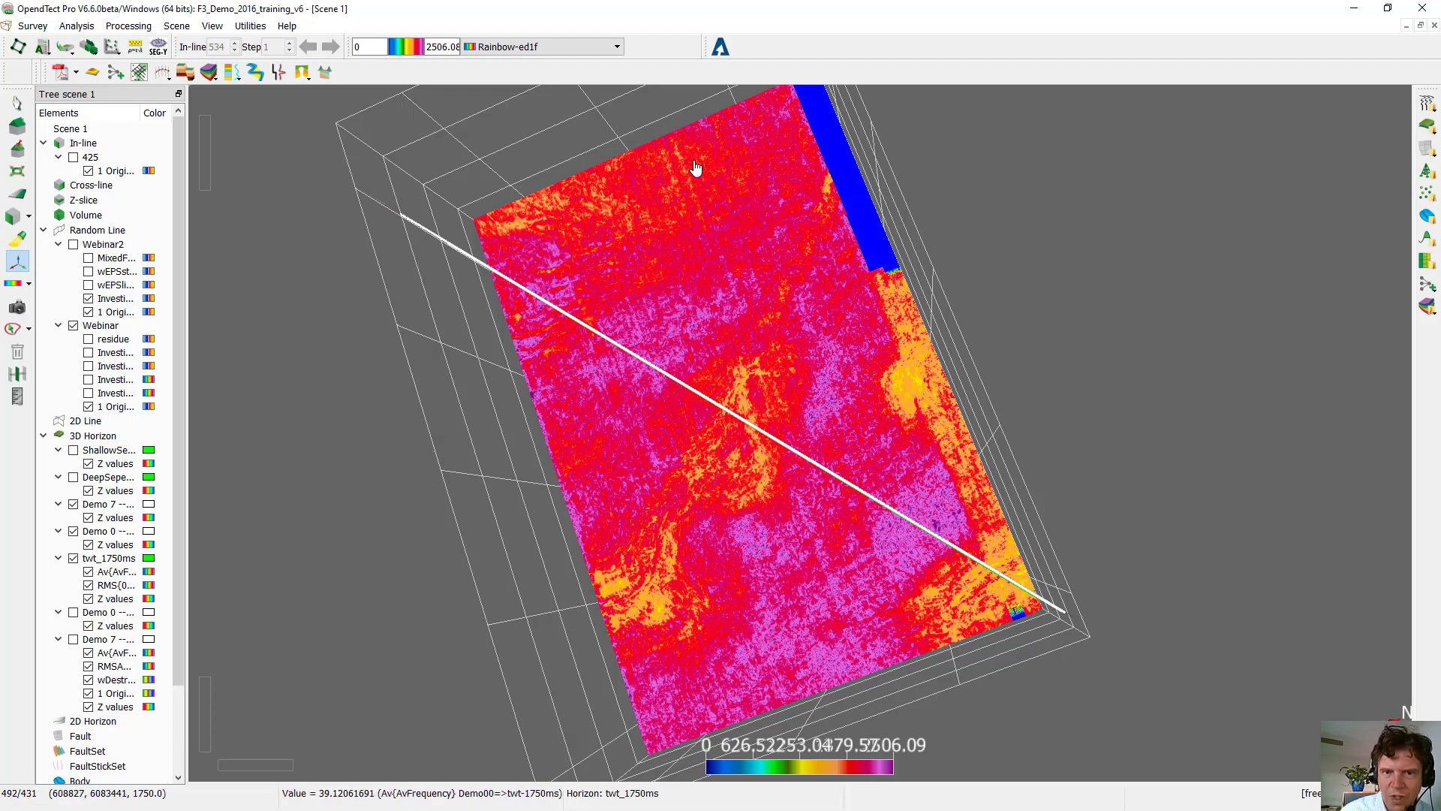
pyautogui.moveTo(750, 631); pyautogui.dragTo(685, 477)
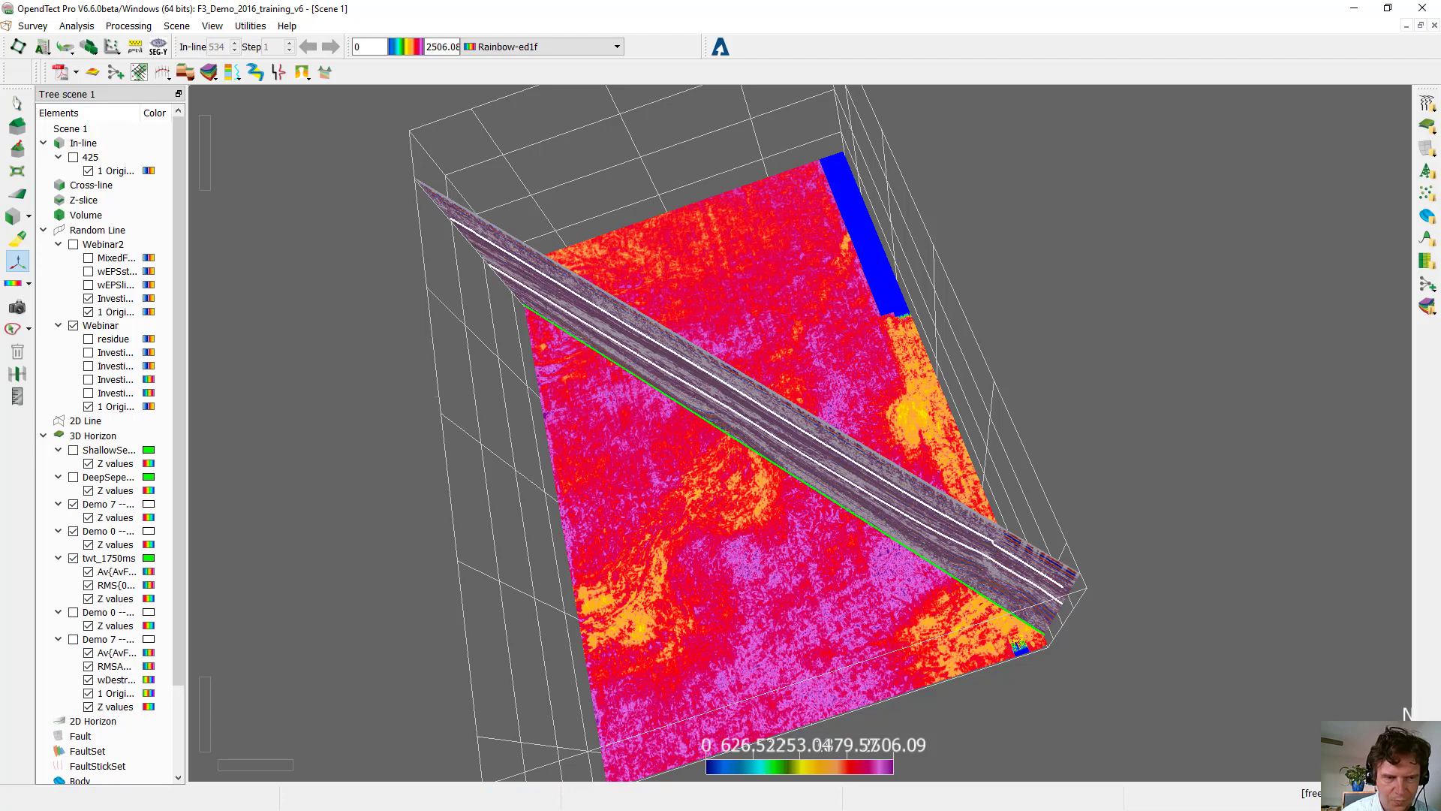
# Step: Replace the twt_1750ms horizon with the shallow Demo 7 horizon, leaving only its original seismic amplitude map uncovered by the other attributes
pyautogui.click(84, 558)
pyautogui.click(73, 639)
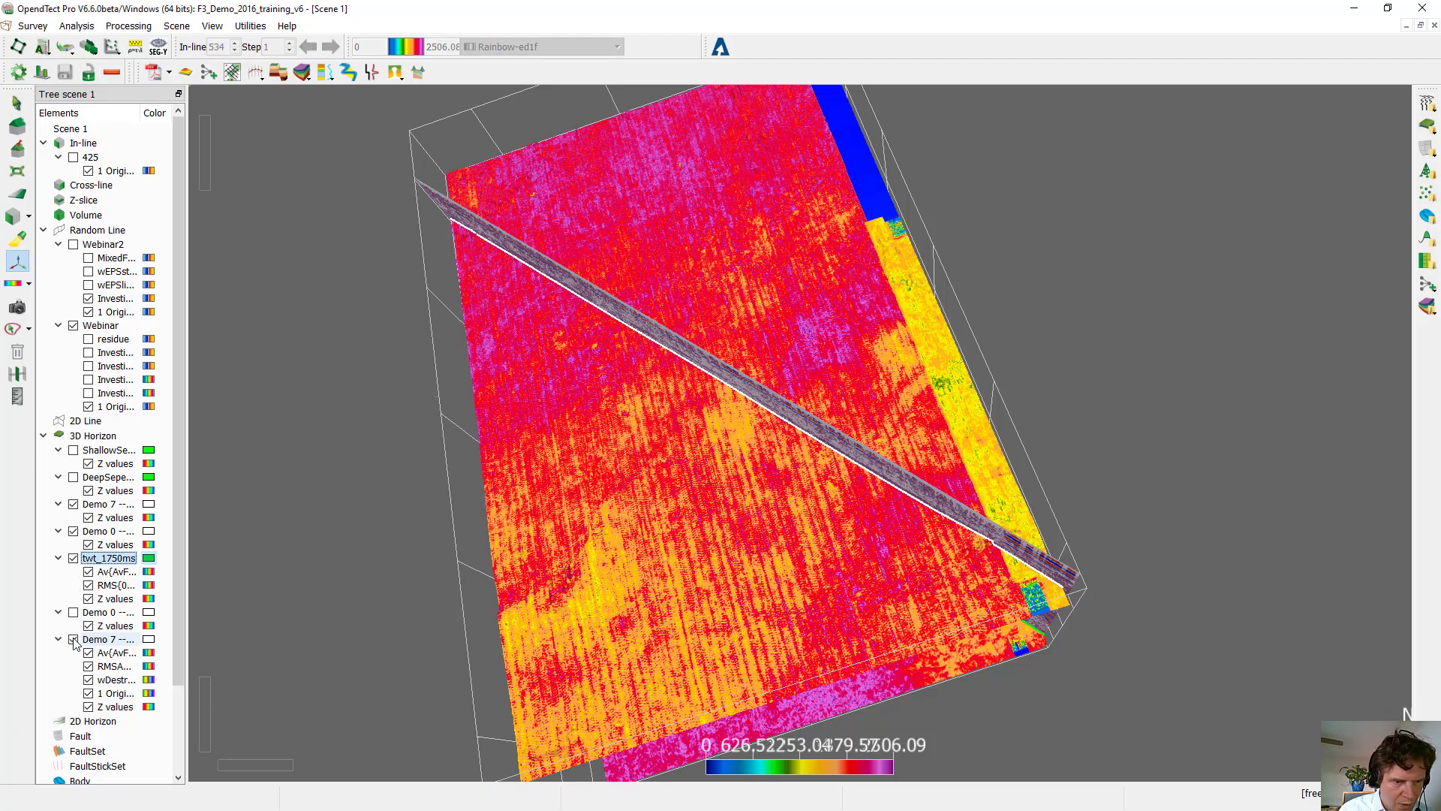
pyautogui.click(88, 653)
pyautogui.click(88, 666)
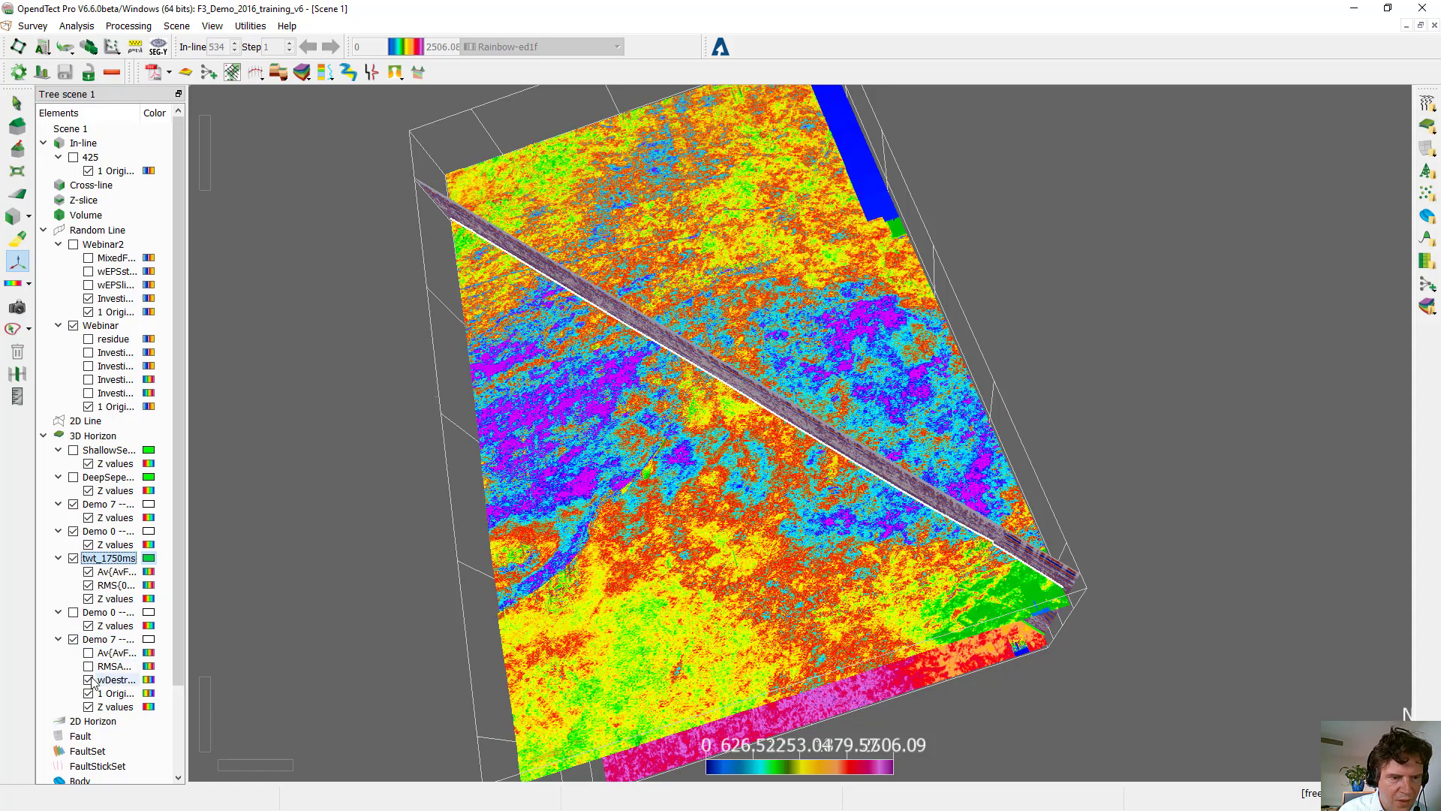
pyautogui.click(89, 680)
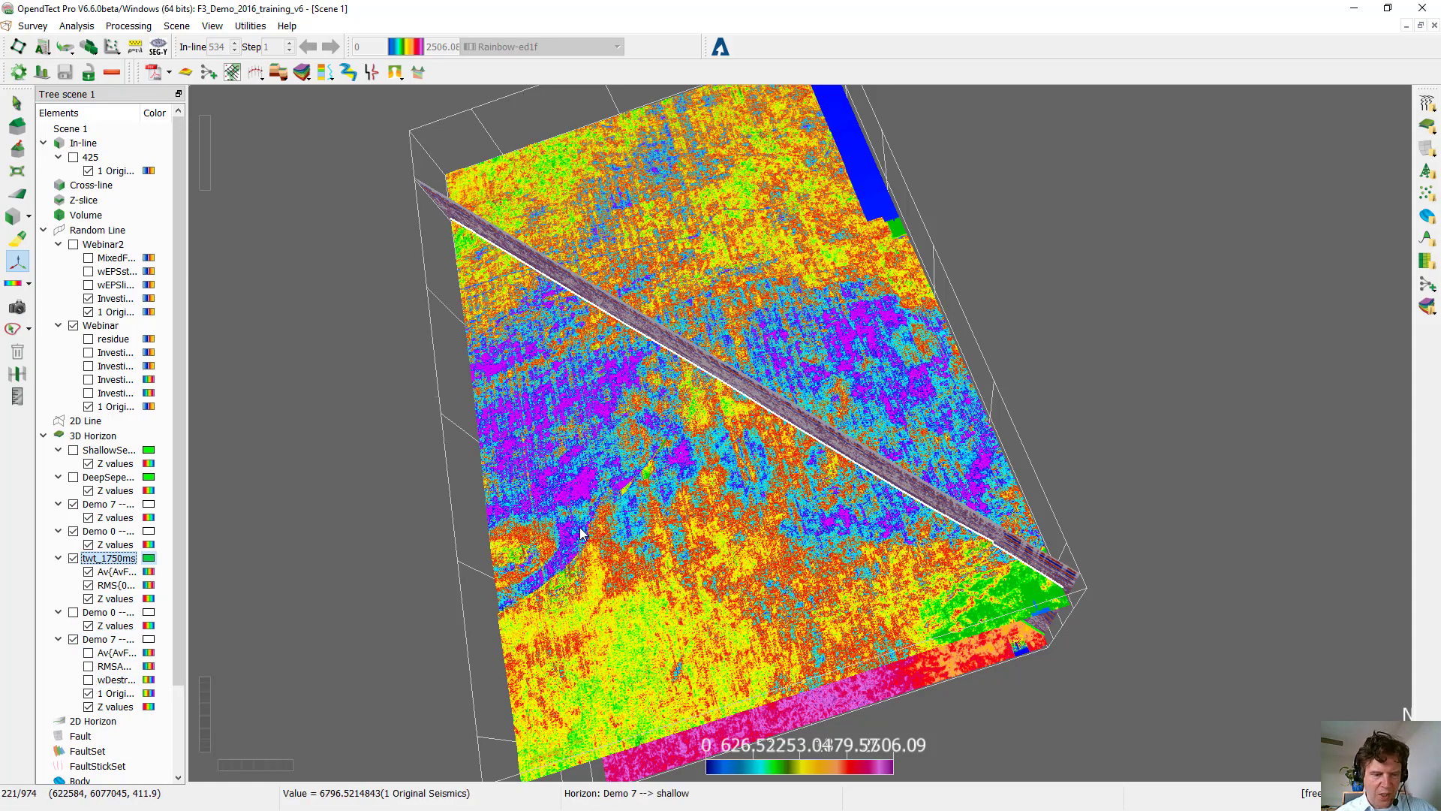
pyautogui.moveTo(370, 556); pyautogui.dragTo(585, 340)
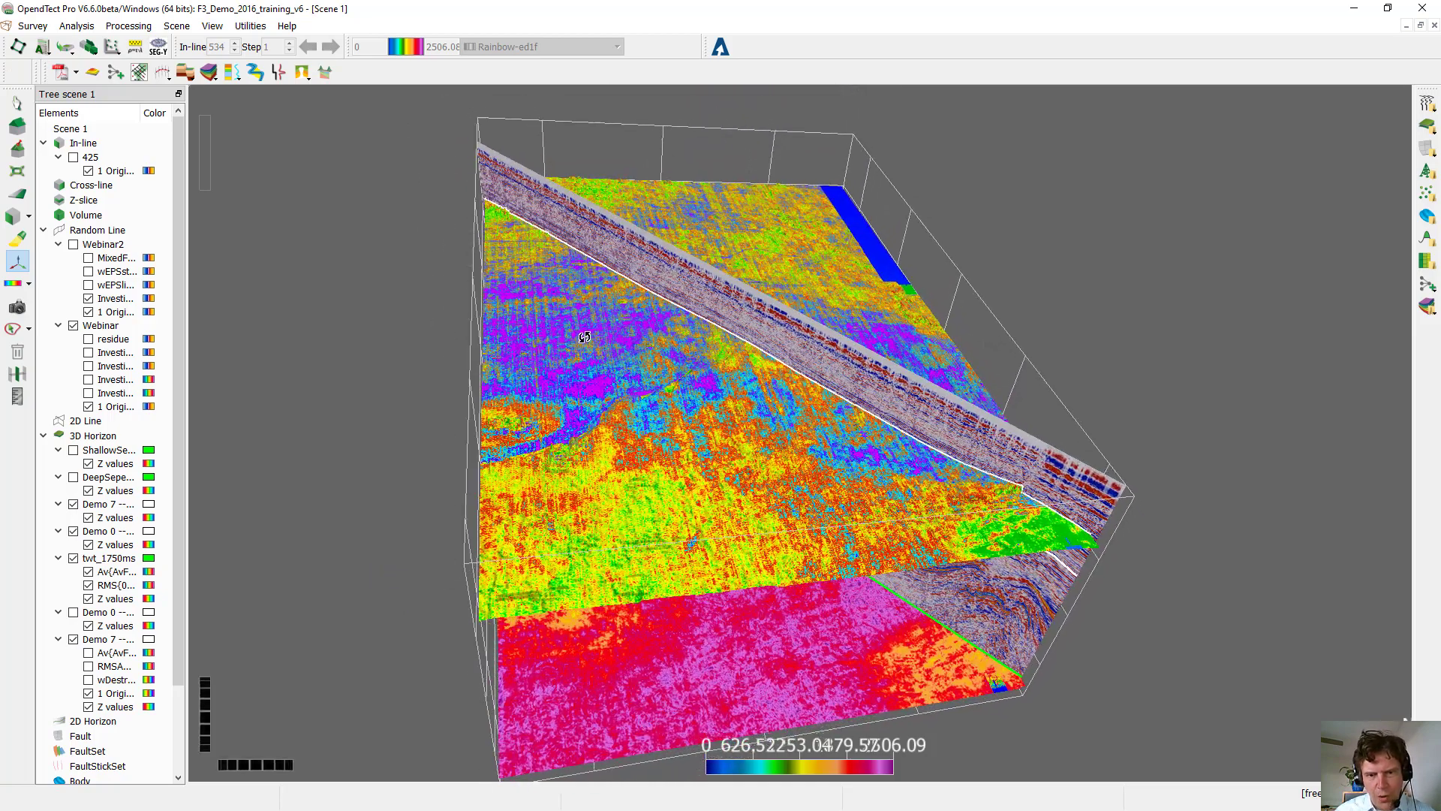
pyautogui.click(73, 559)
# Step: Examine the striping in the original seismic amplitude map of the shallow Demo 7 horizon, up close and from several angles
pyautogui.scroll(5, 766, 412)
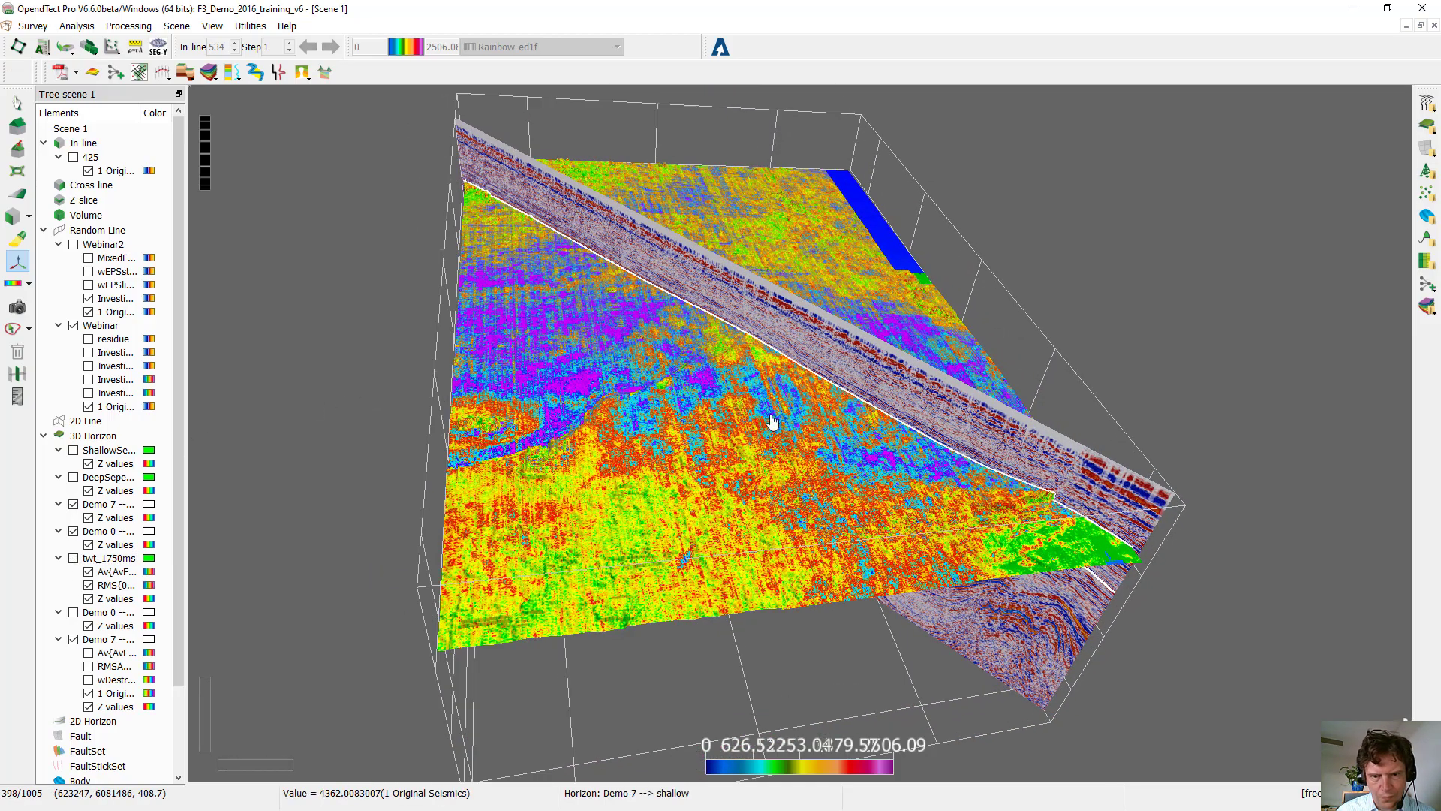
pyautogui.scroll(3, 759, 413)
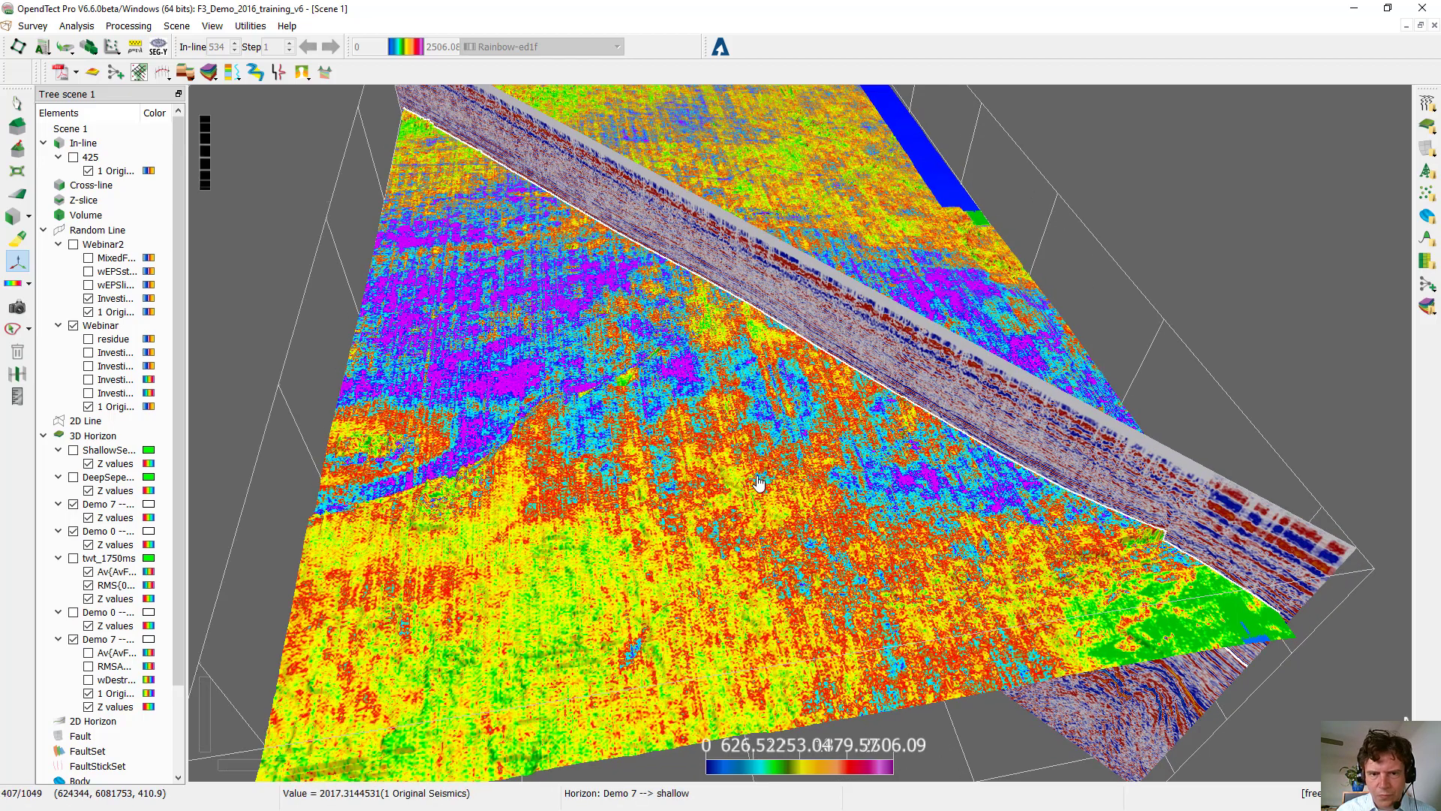
pyautogui.scroll(-5, 759, 483)
pyautogui.moveTo(759, 482); pyautogui.dragTo(626, 531)
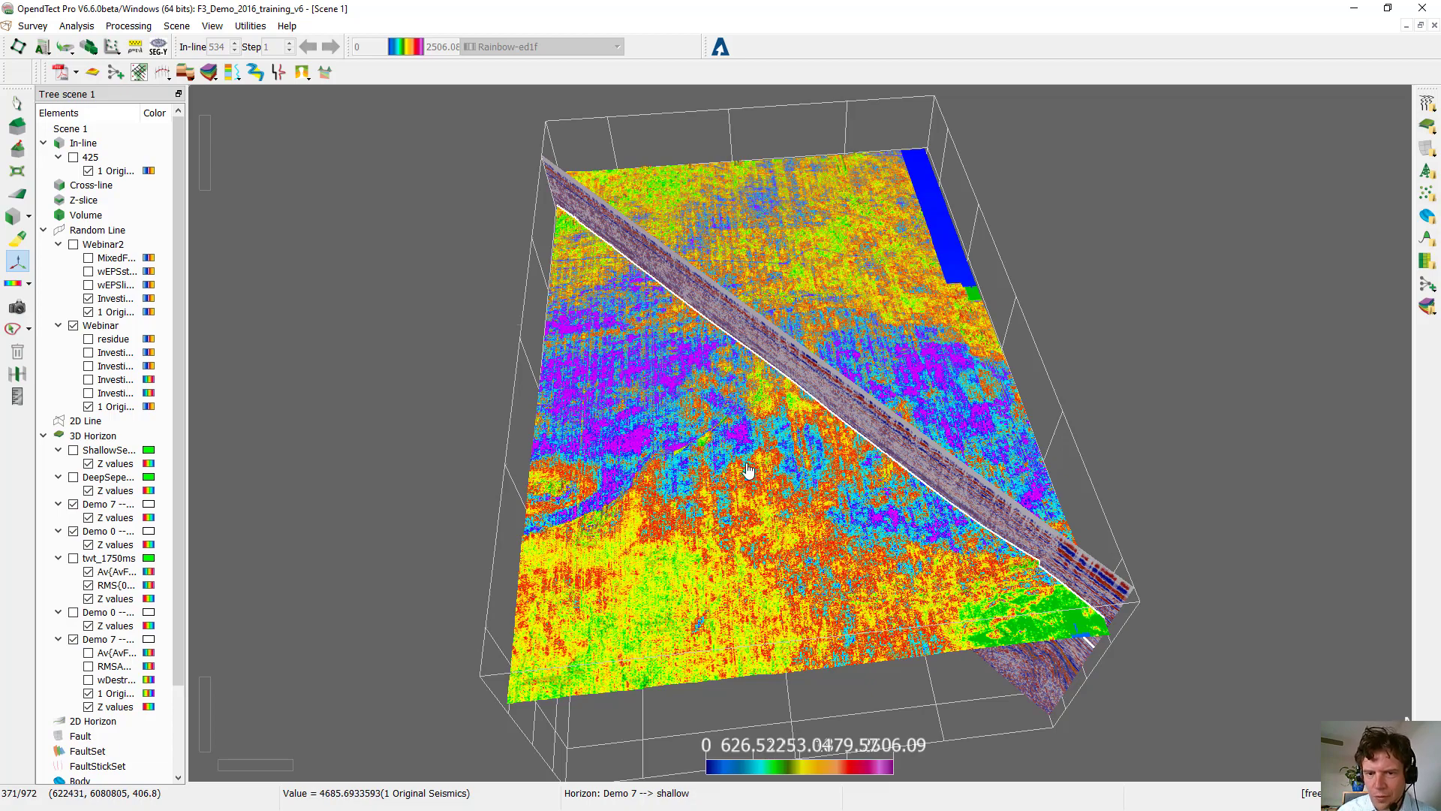
pyautogui.scroll(5, 747, 471)
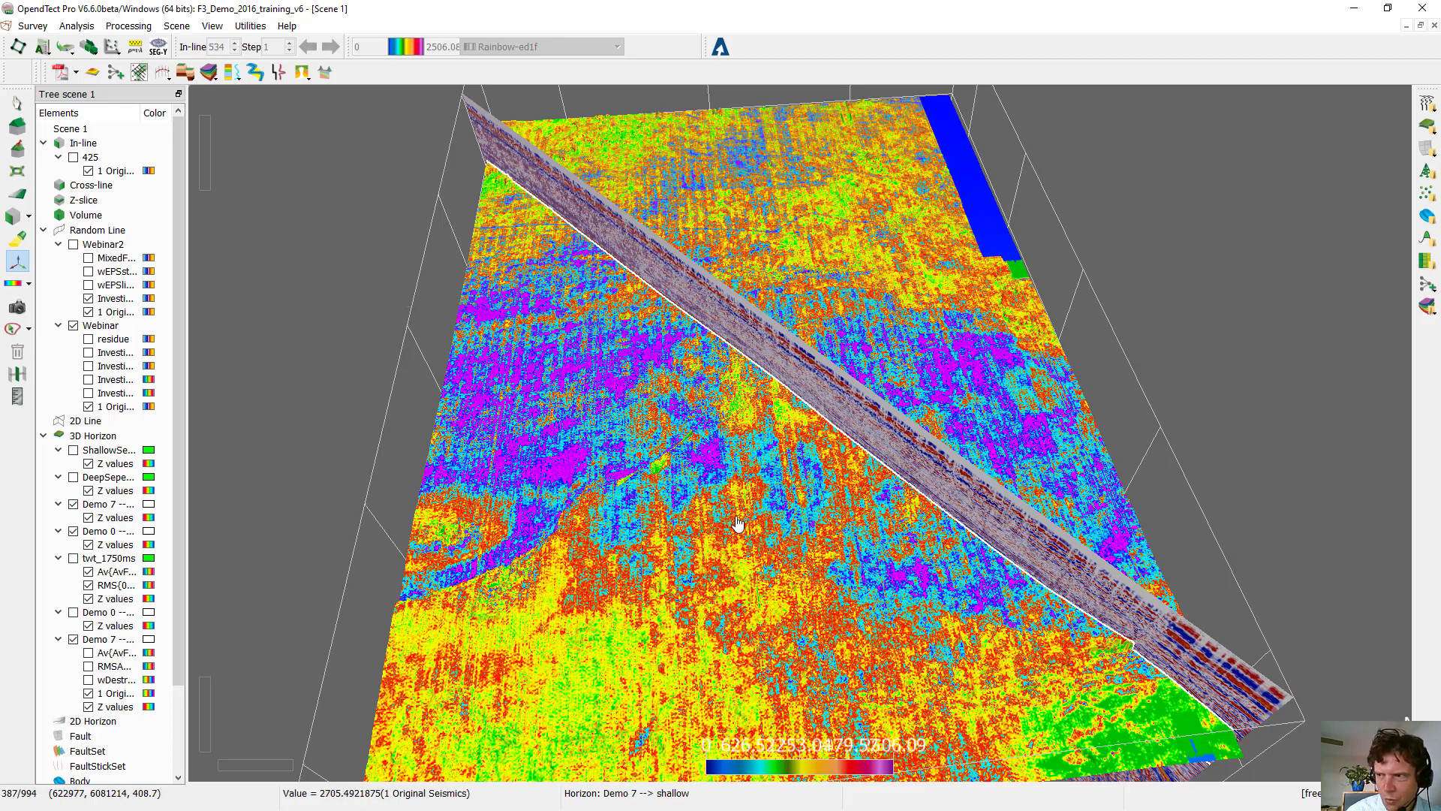
pyautogui.moveTo(738, 513); pyautogui.dragTo(729, 474)
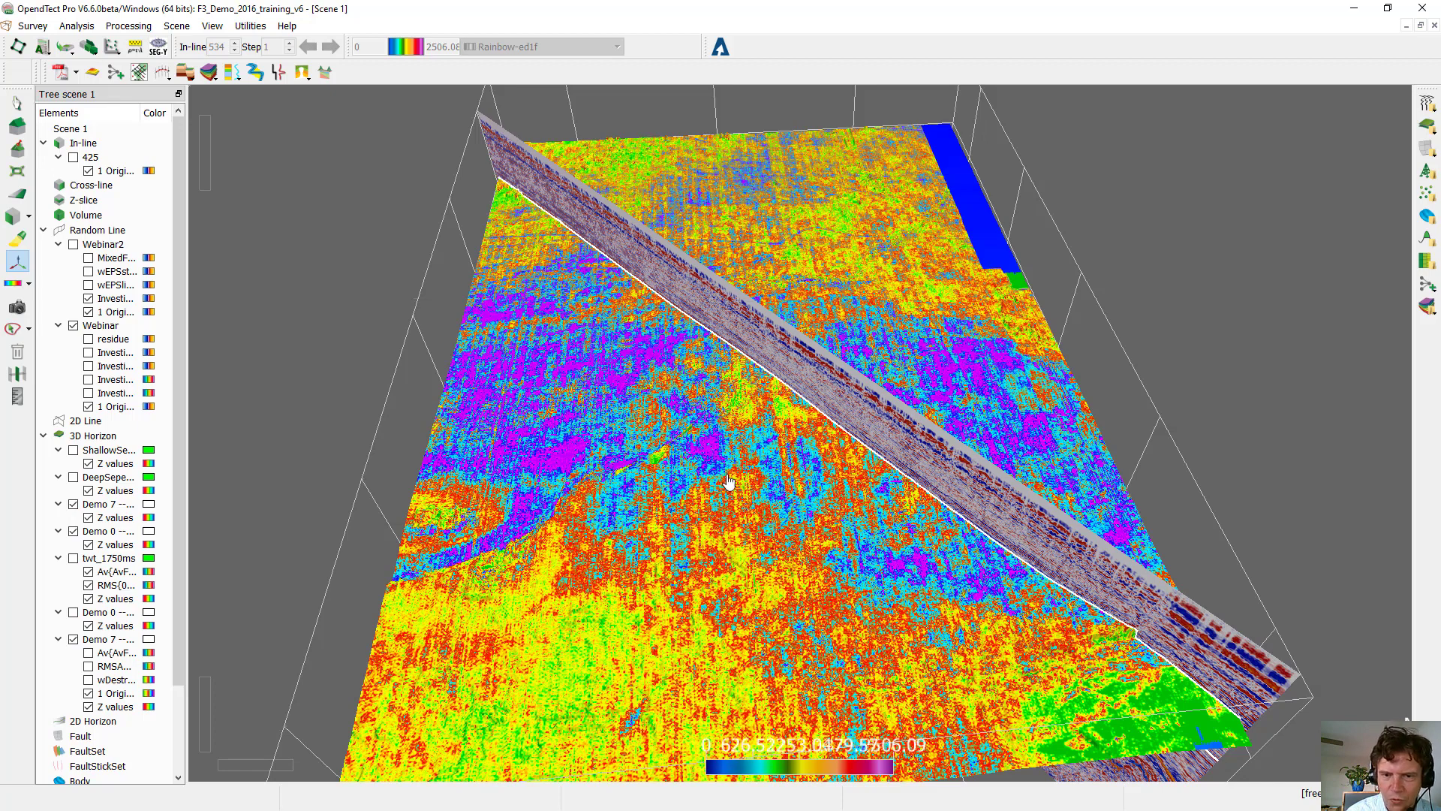
pyautogui.press('Escape')
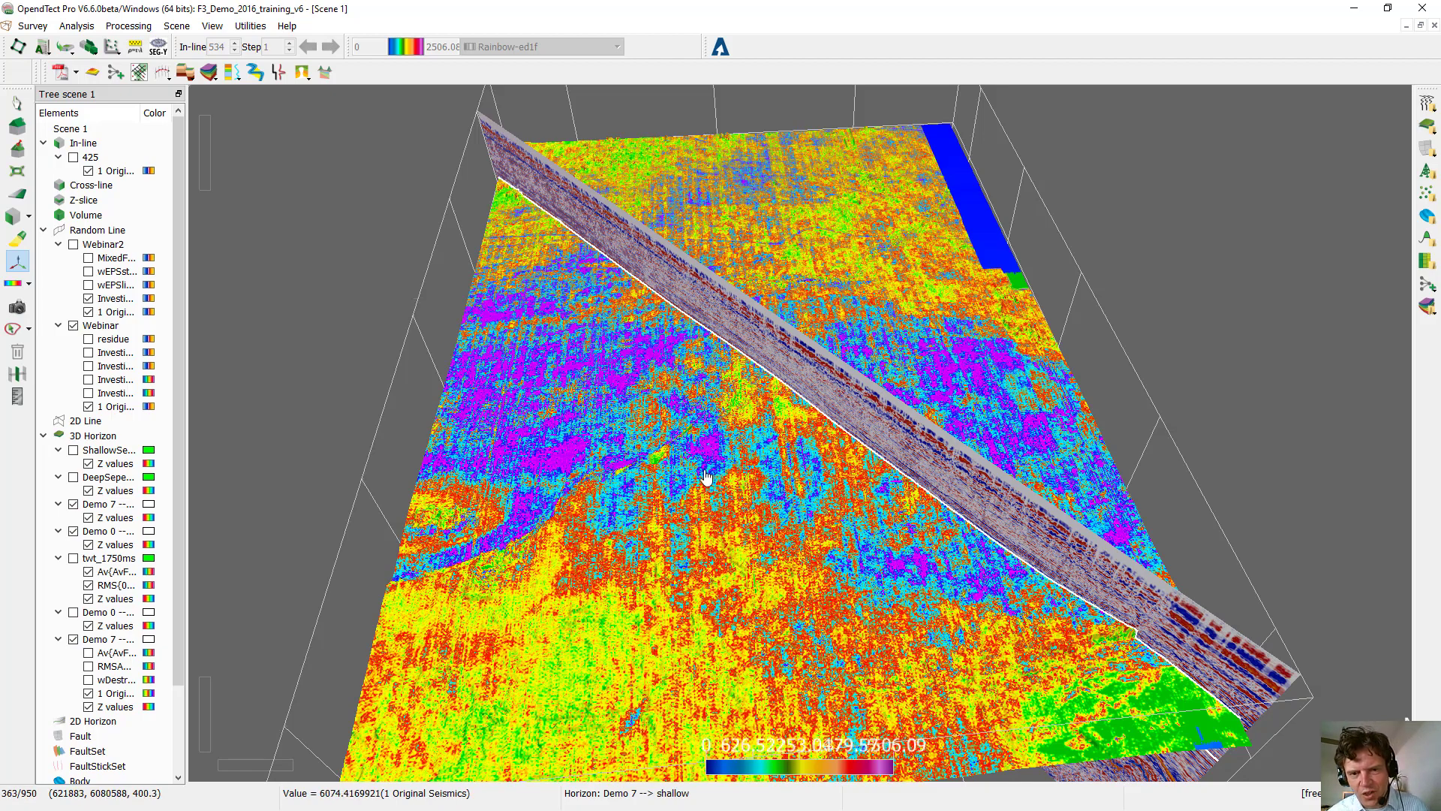
pyautogui.moveTo(695, 505); pyautogui.dragTo(668, 433, button='middle')
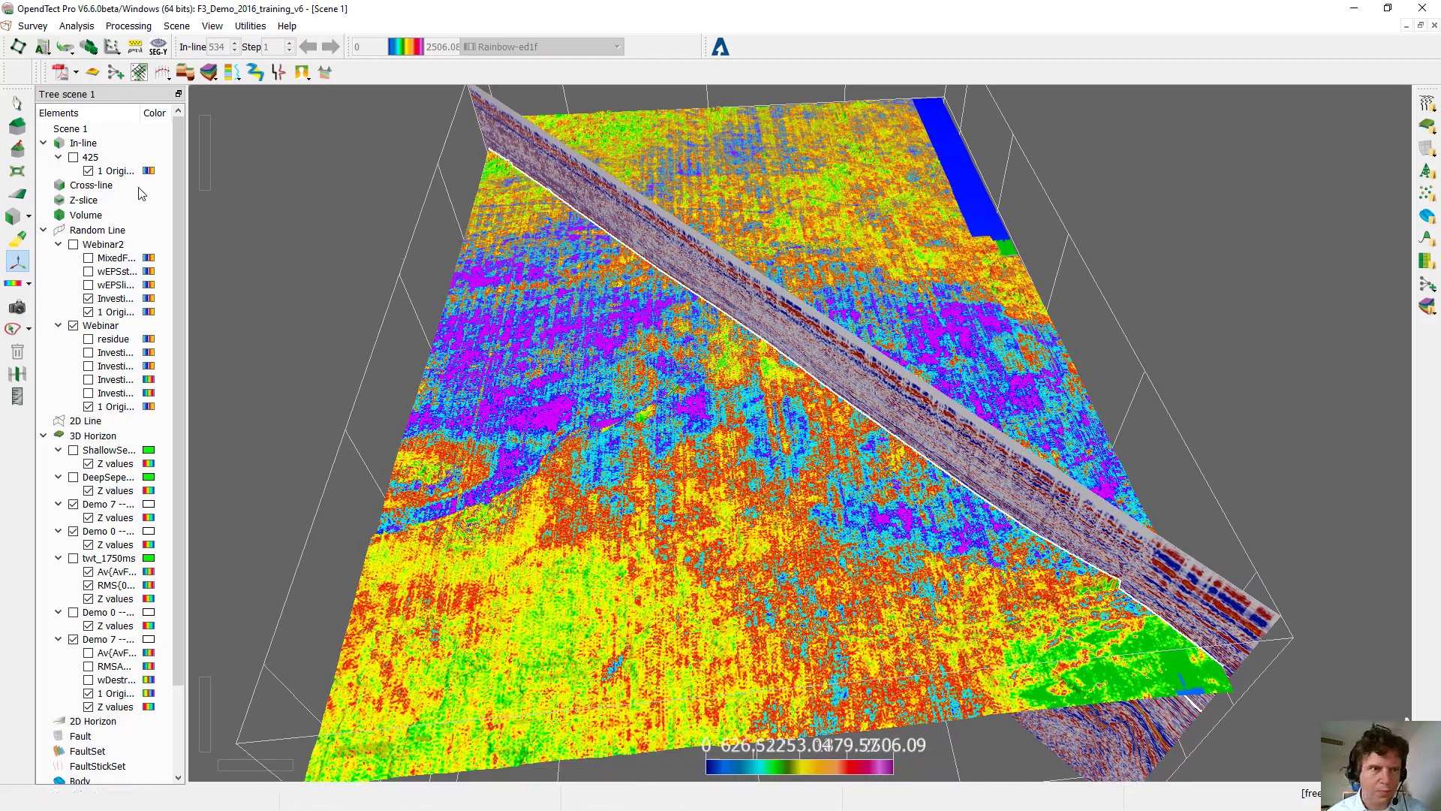
# Step: Open the M-GS Destriping setup, review its footprint width and orientation options, and close it without running
pyautogui.click(129, 27)
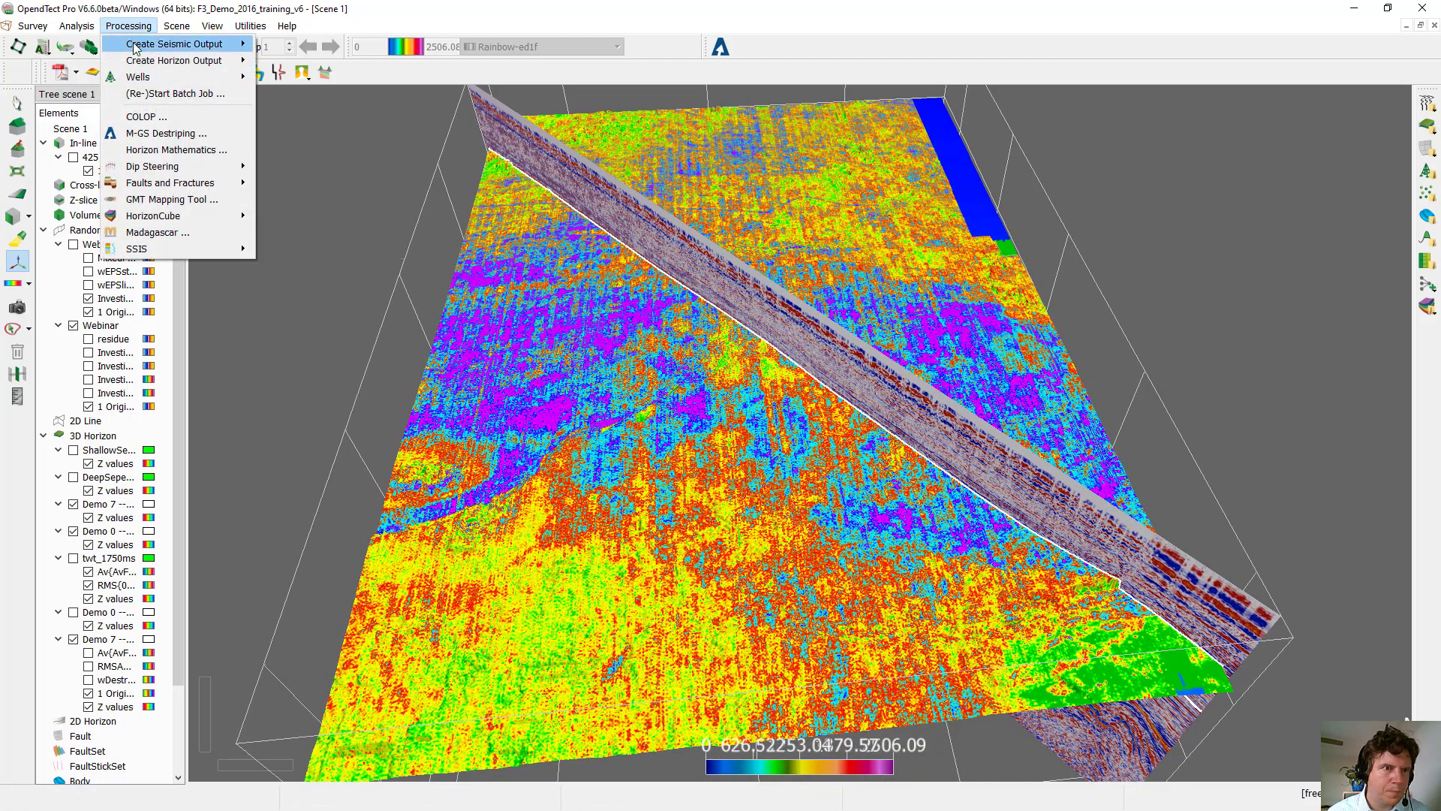
pyautogui.click(159, 133)
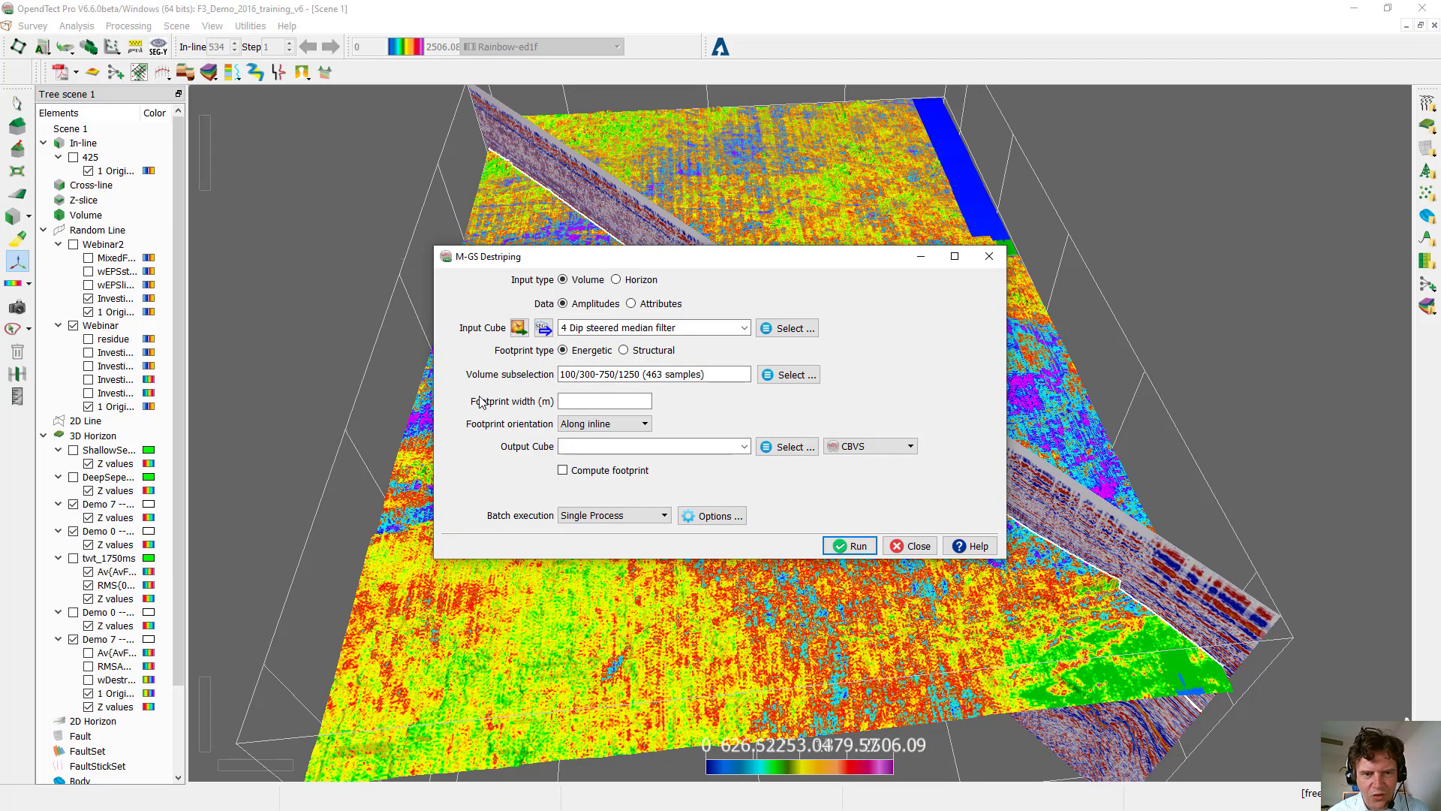
pyautogui.click(566, 403)
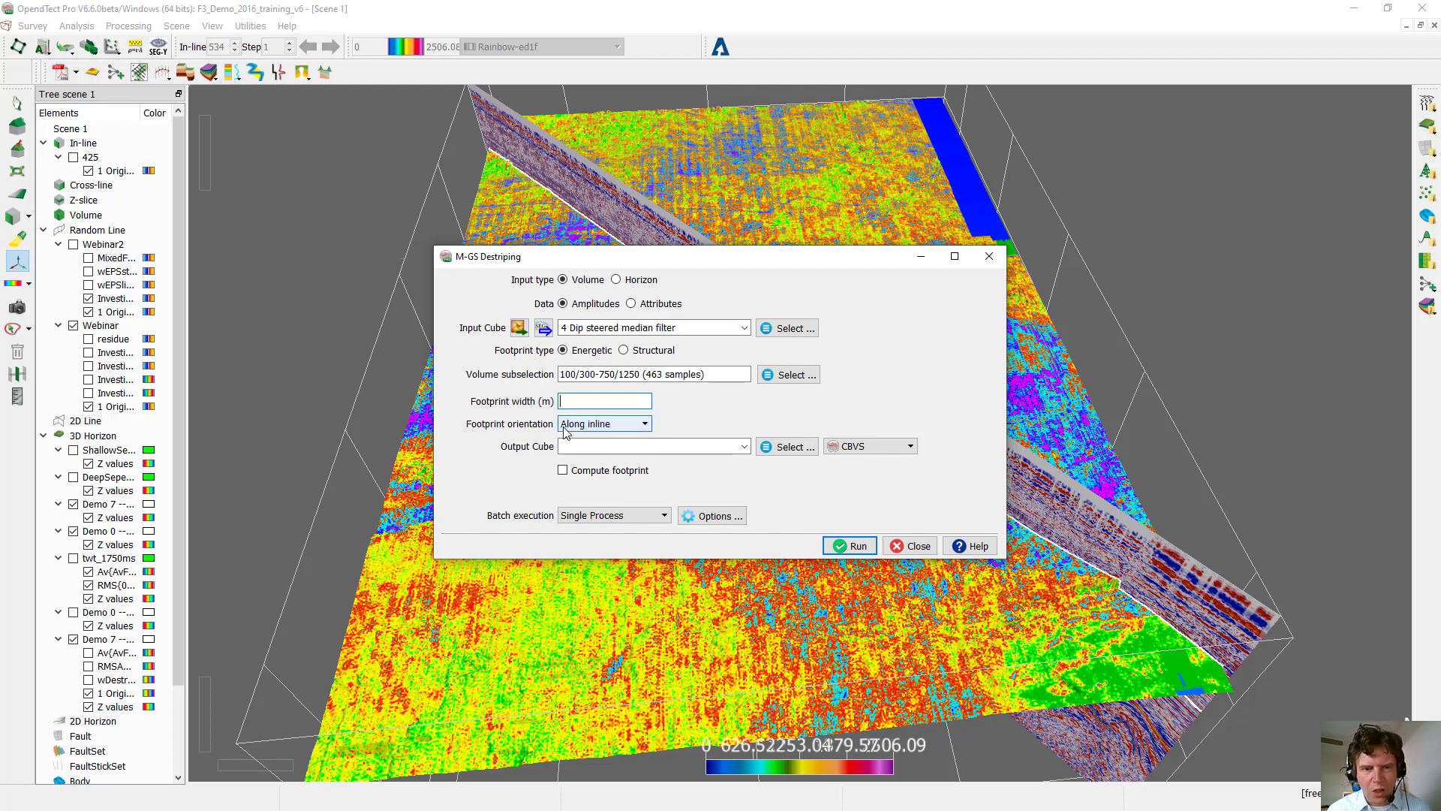
pyautogui.click(564, 426)
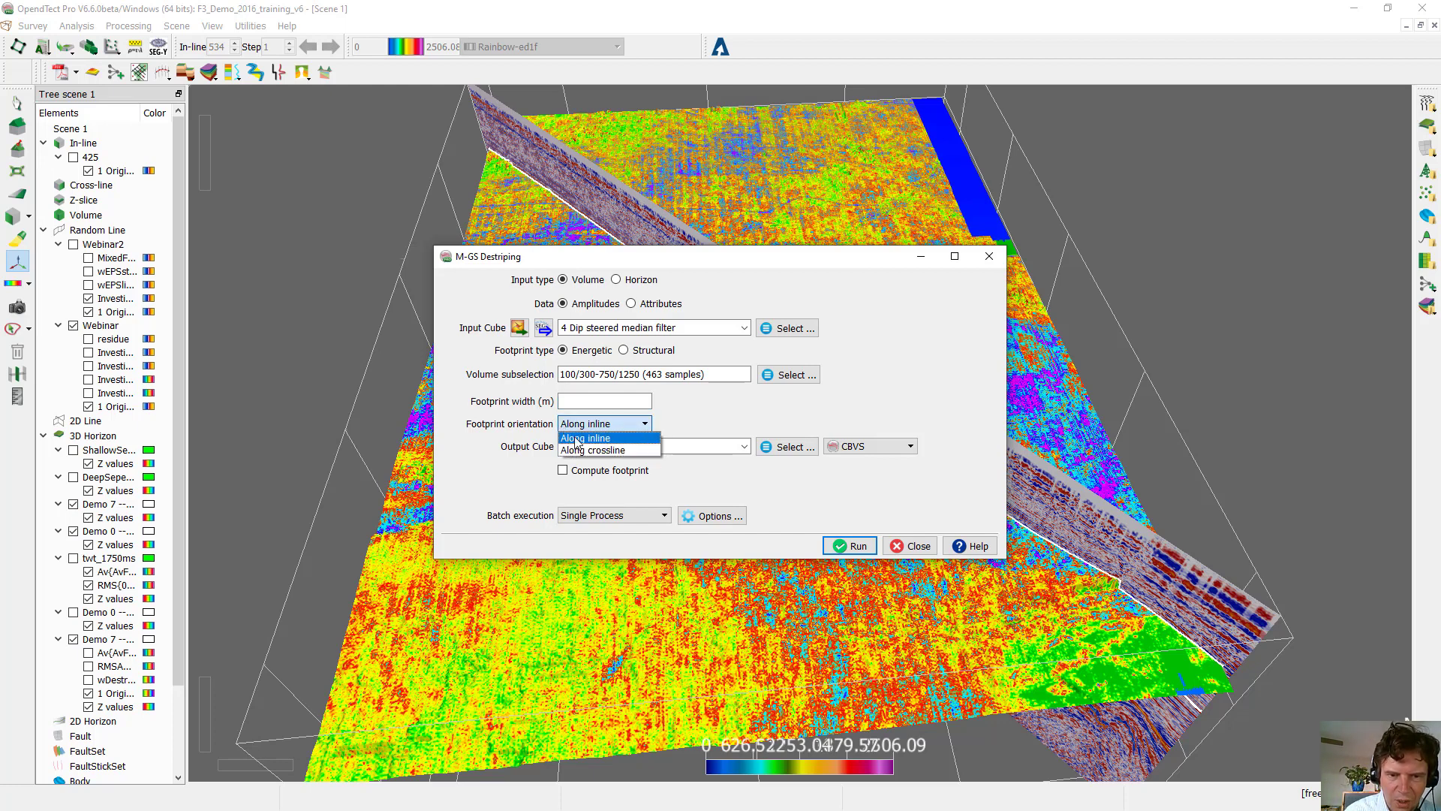
pyautogui.click(908, 551)
pyautogui.click(909, 547)
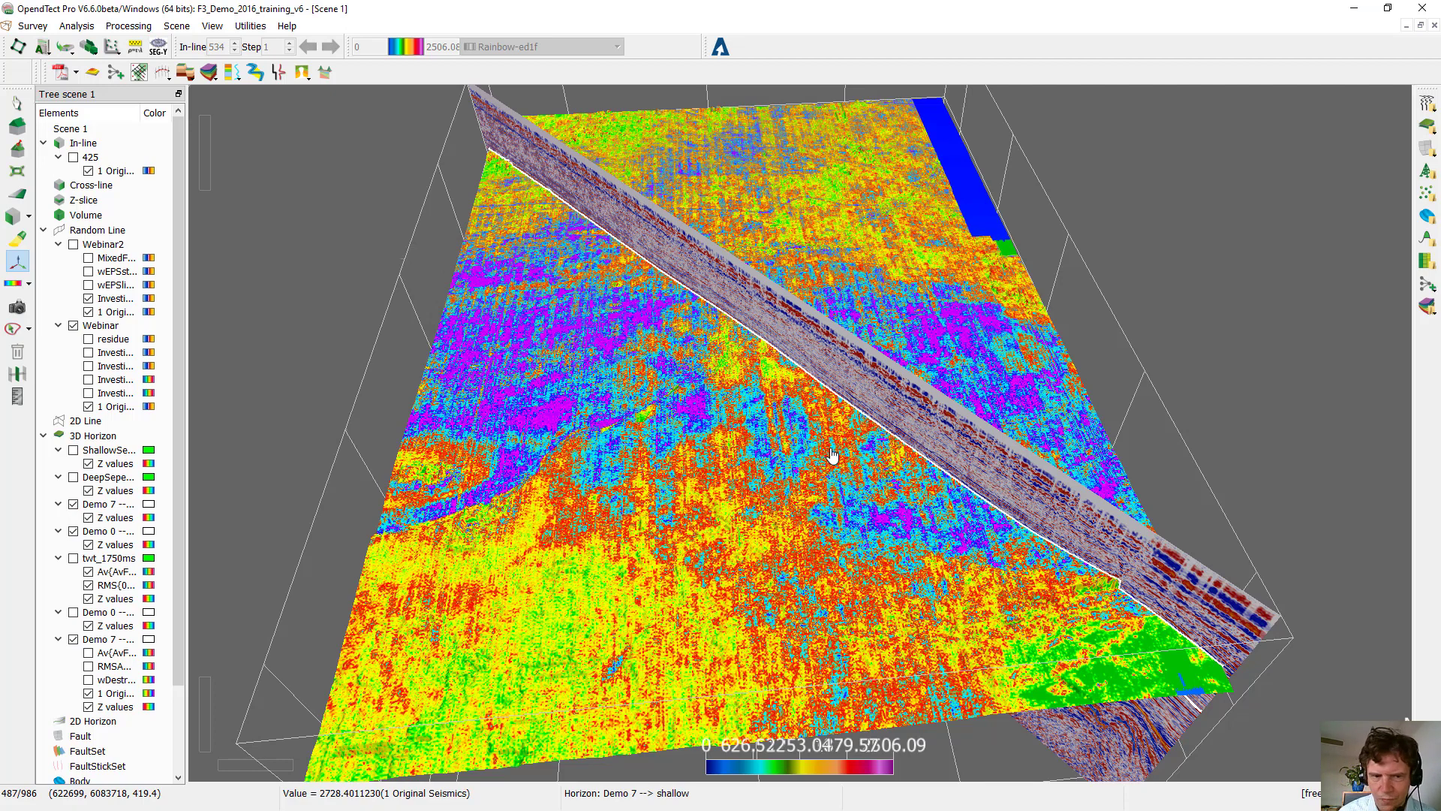
# Step: Compare the wDestriping result with the original amplitudes on the shallow Demo 7 horizon by toggling it repeatedly, leaving wDestriping displayed
pyautogui.moveTo(653, 501); pyautogui.dragTo(734, 389)
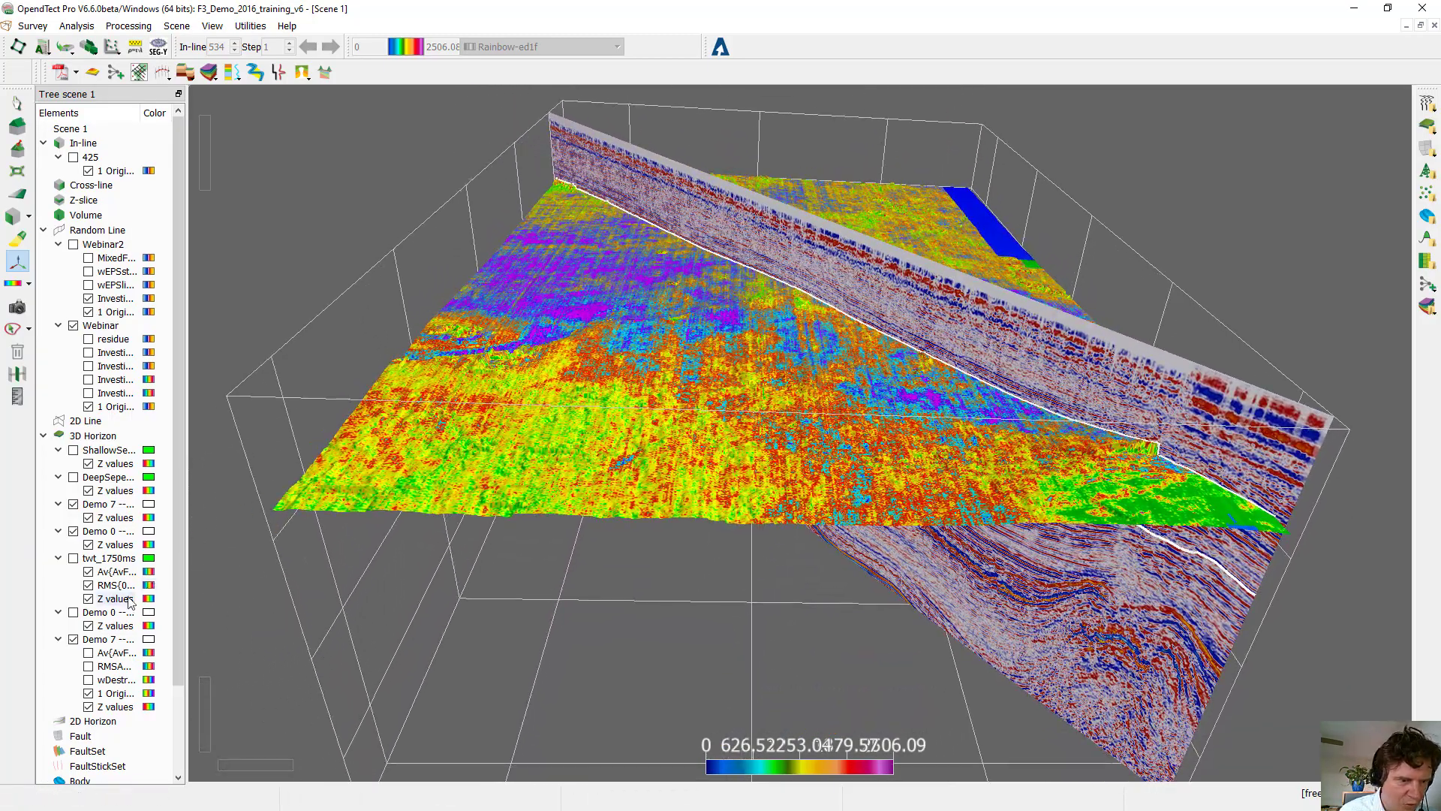
pyautogui.moveTo(737, 460); pyautogui.dragTo(784, 475)
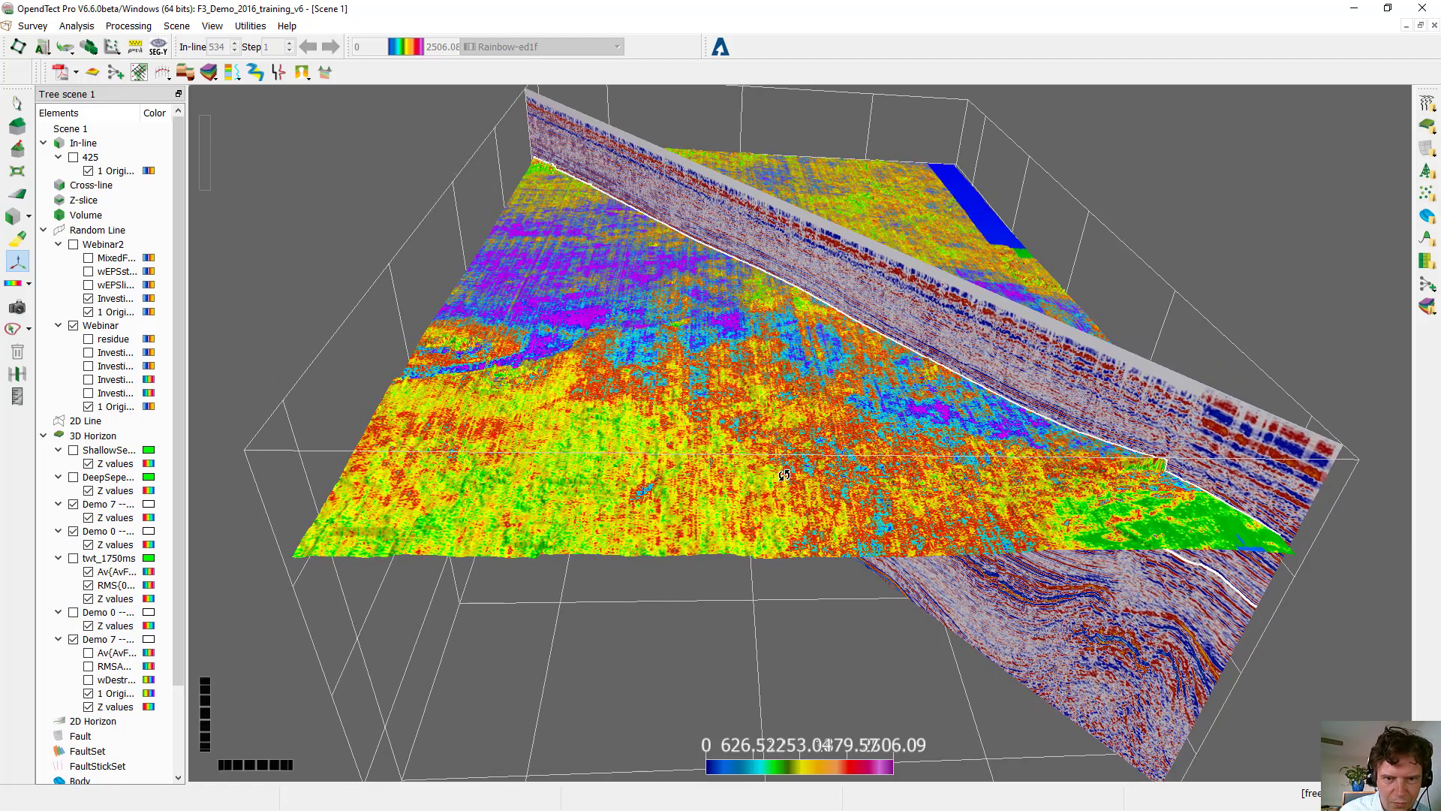
pyautogui.scroll(3, 750, 488)
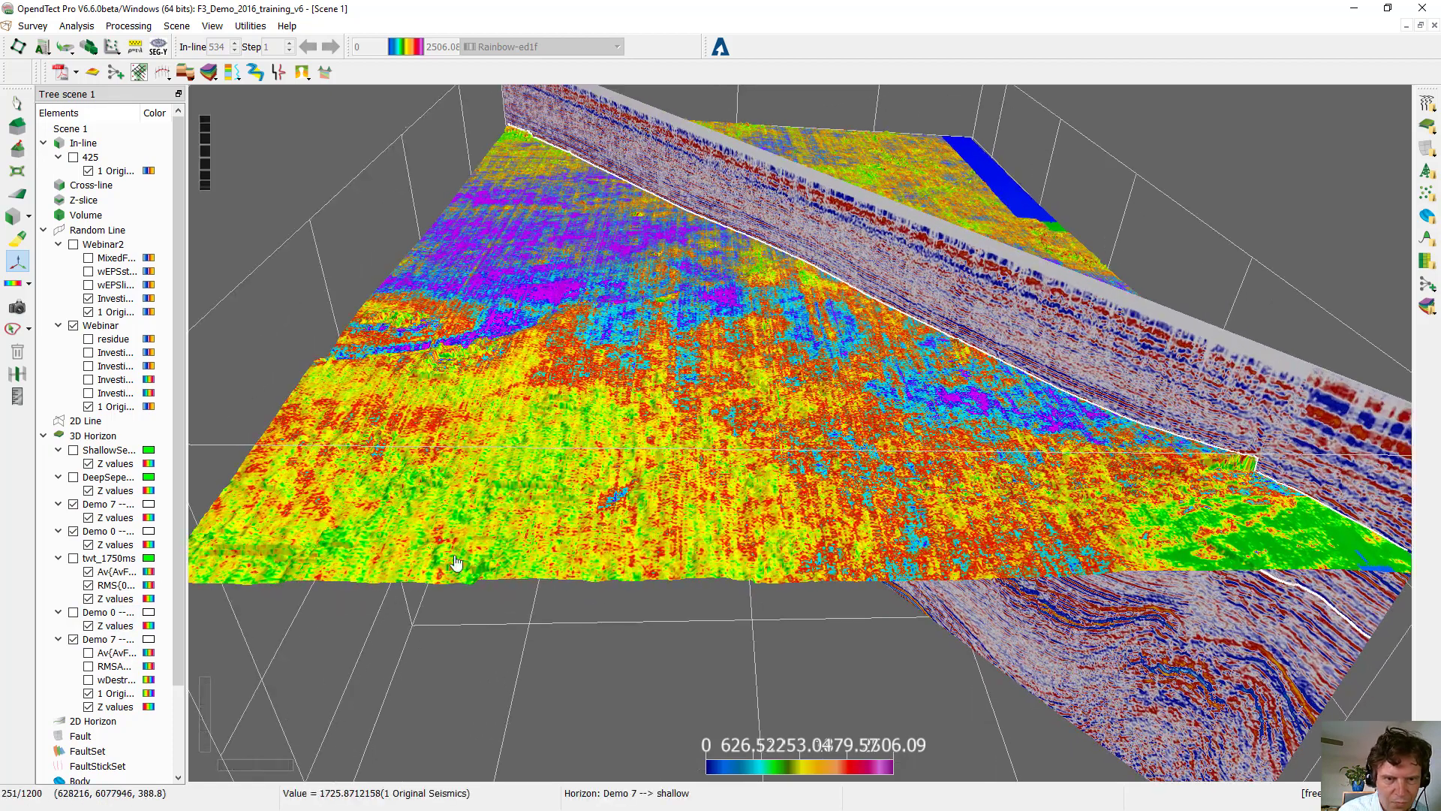
pyautogui.click(88, 680)
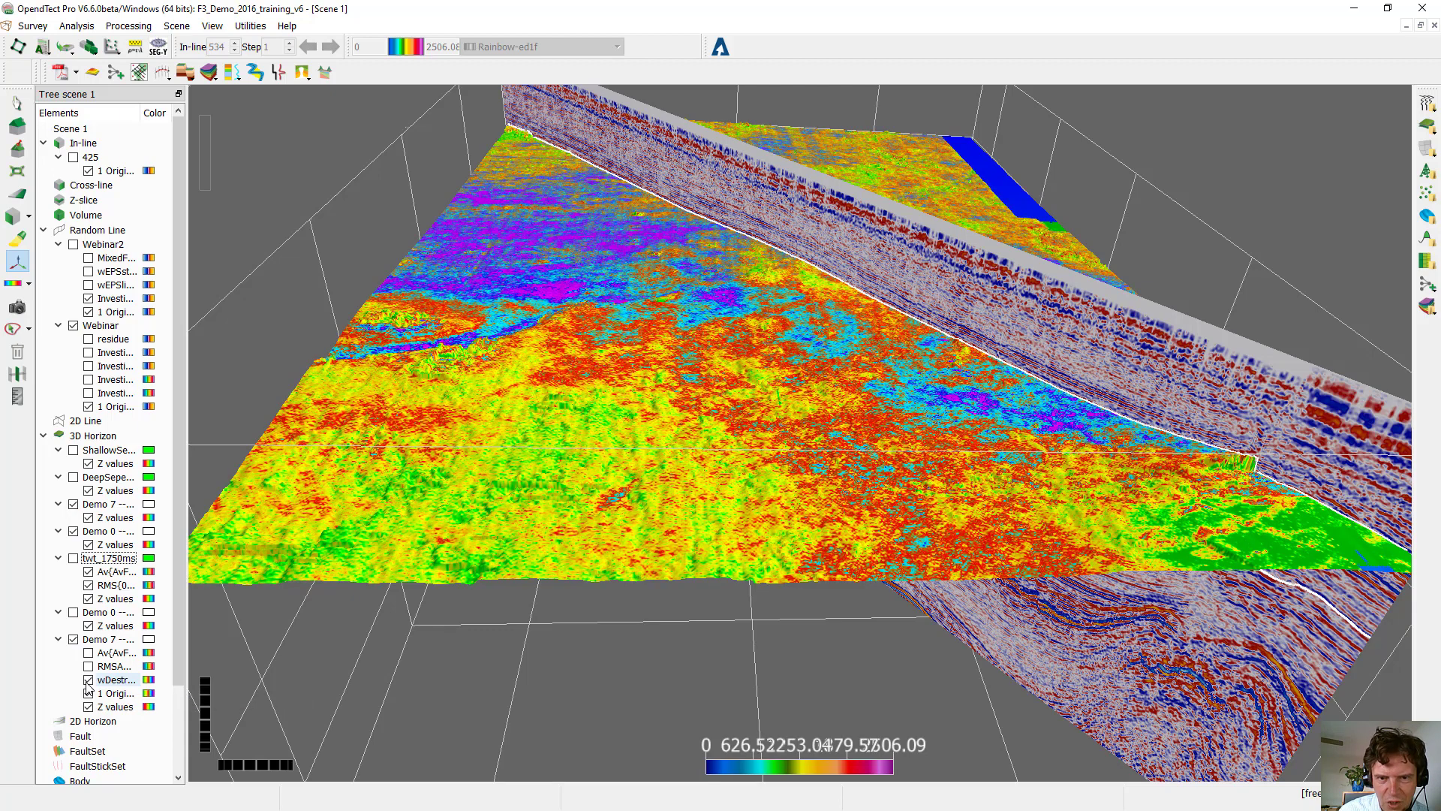
pyautogui.click(88, 682)
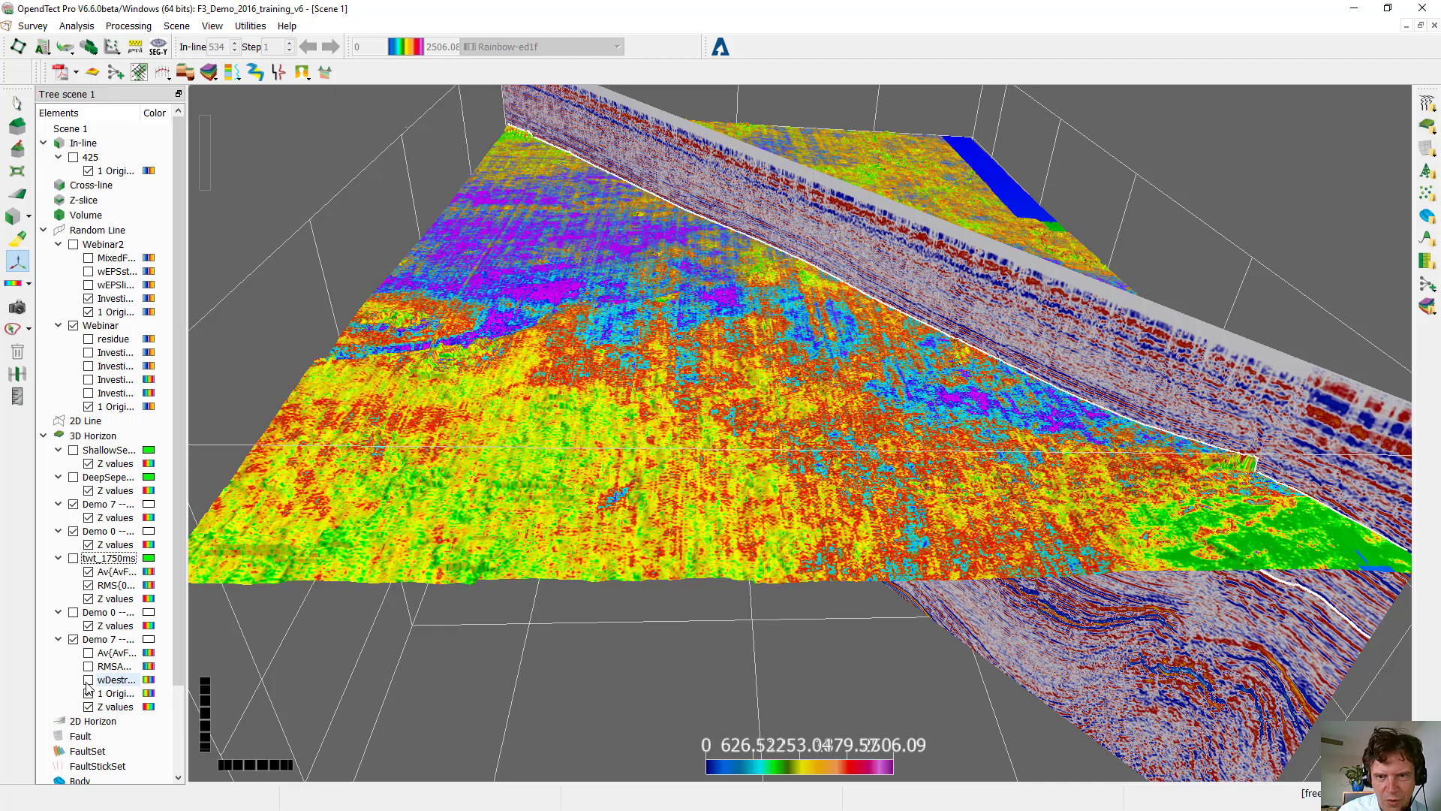
pyautogui.click(88, 680)
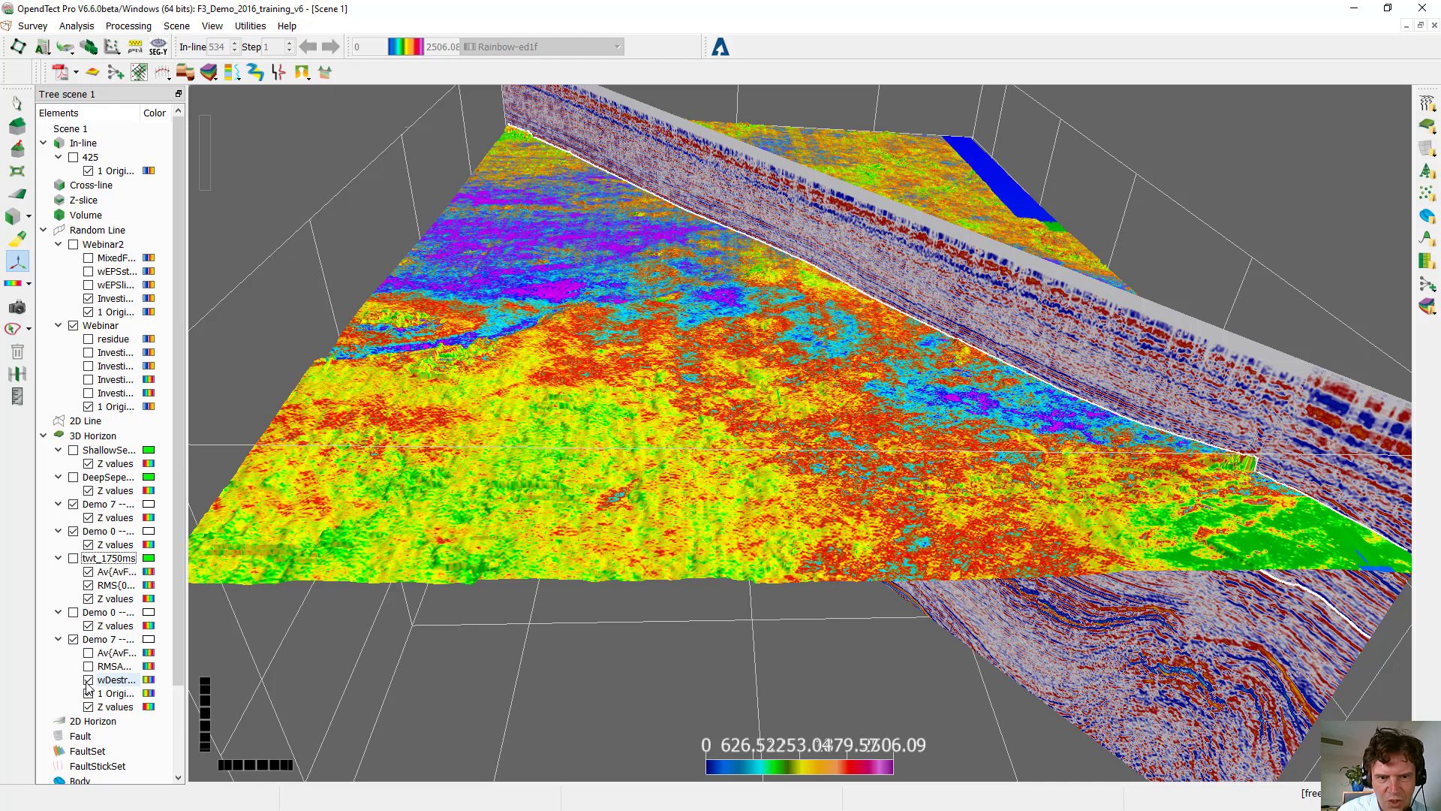
pyautogui.click(87, 680)
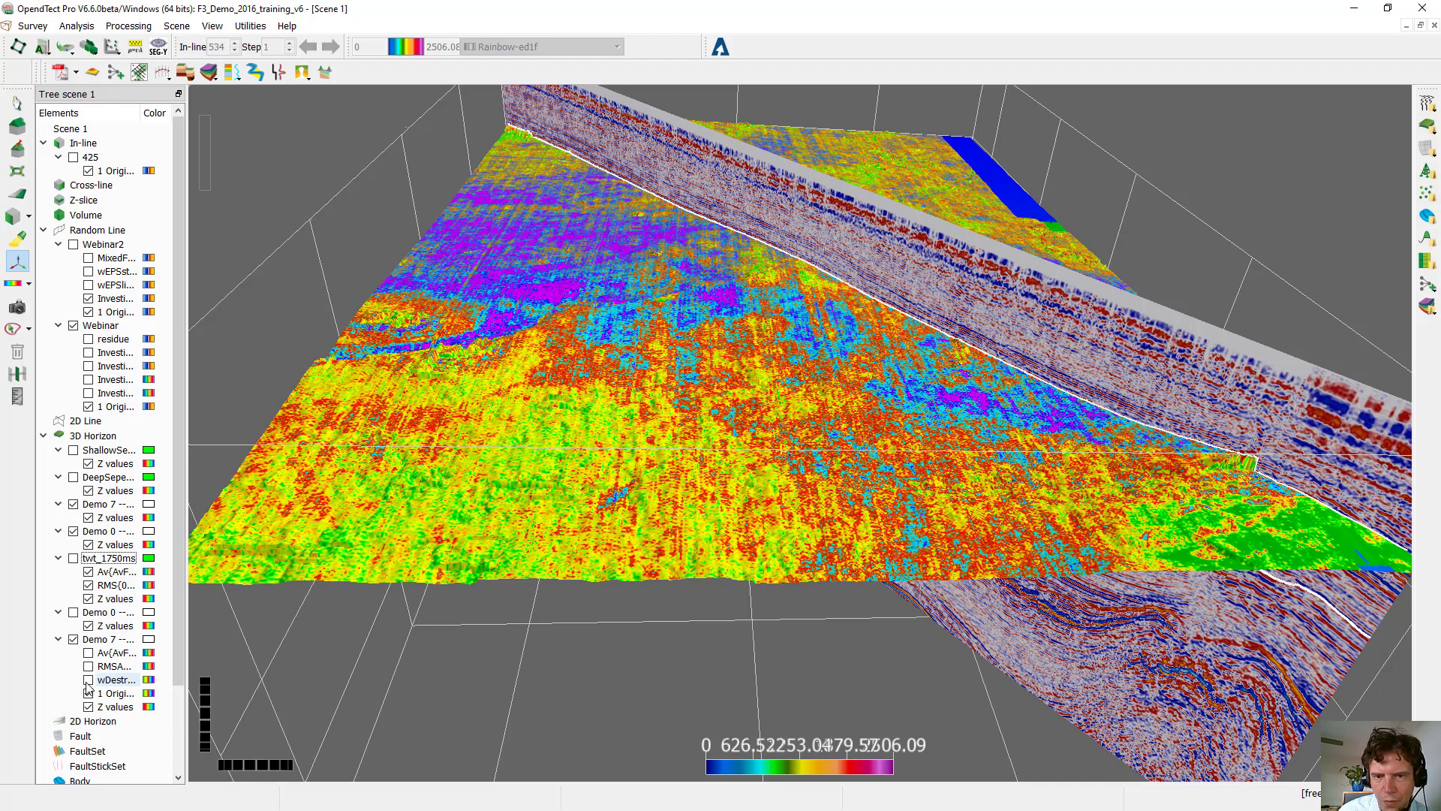
pyautogui.click(88, 681)
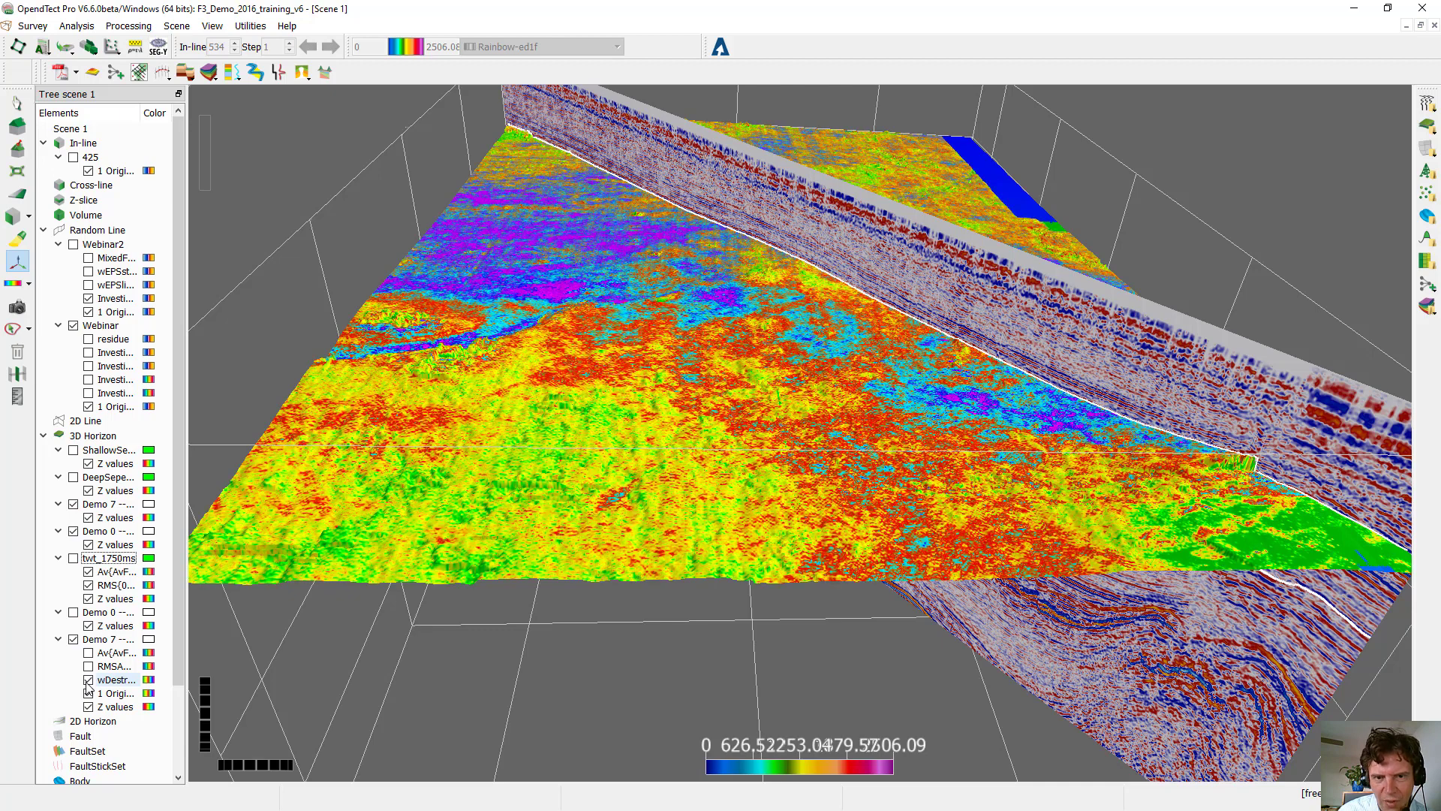
pyautogui.click(88, 681)
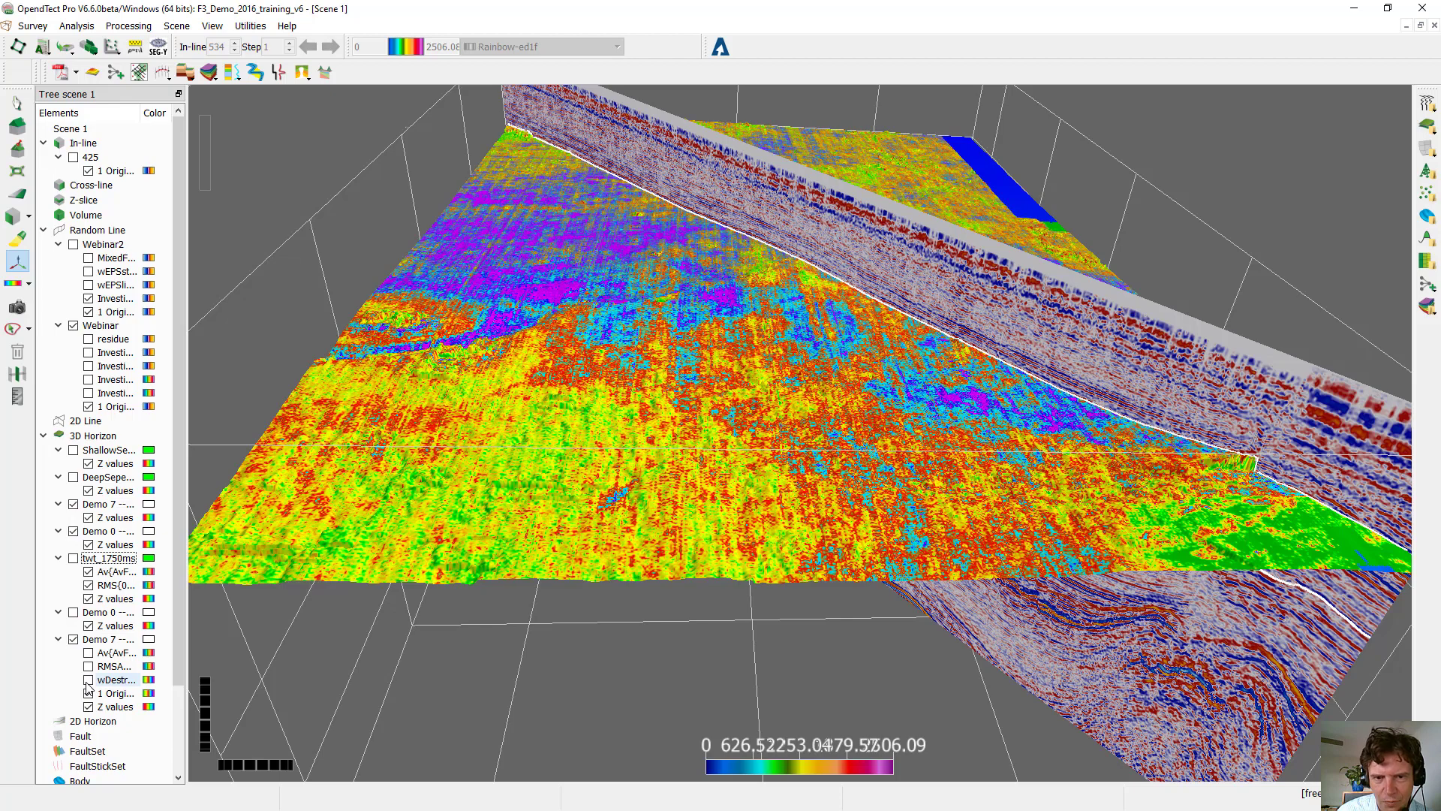
pyautogui.click(88, 681)
pyautogui.click(88, 681)
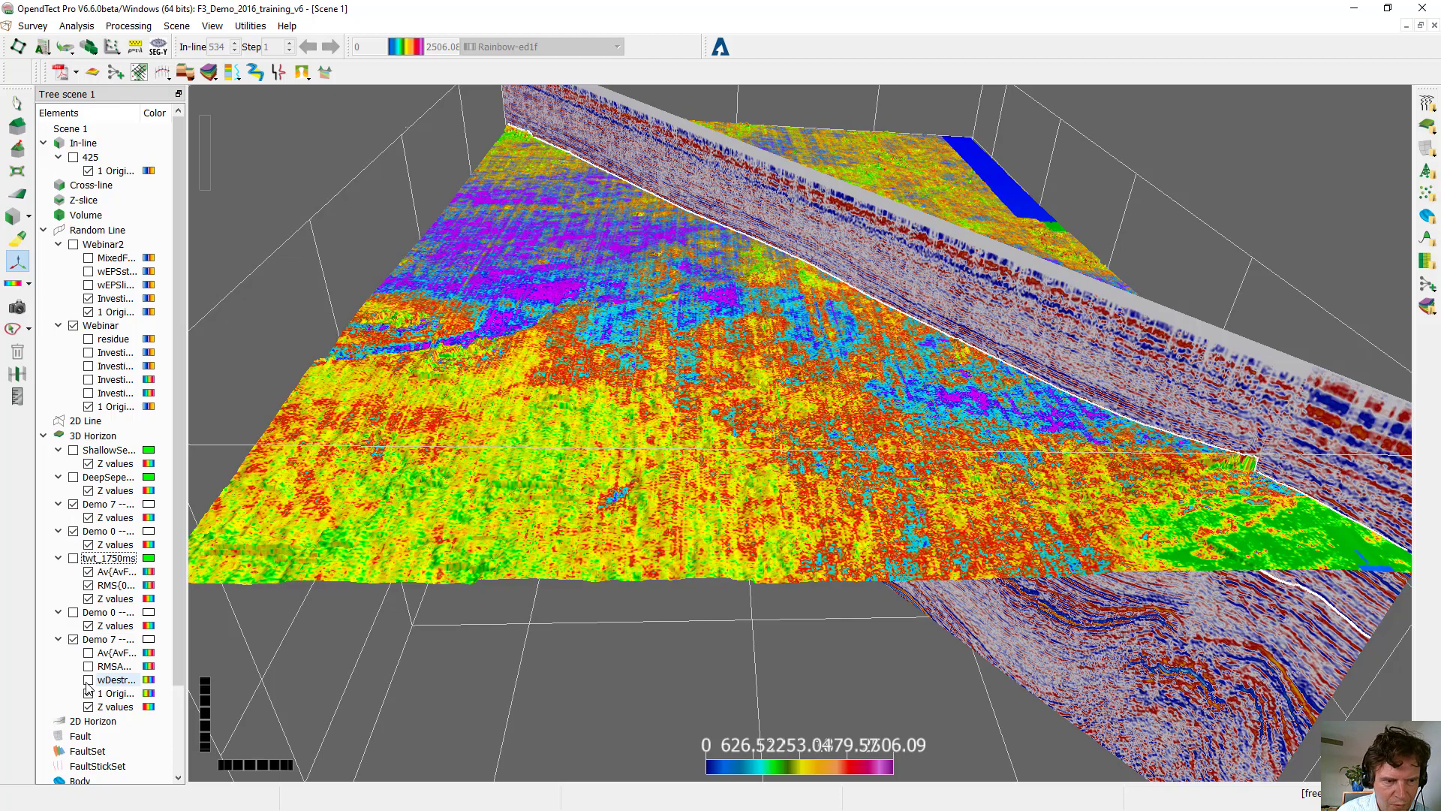
pyautogui.click(88, 680)
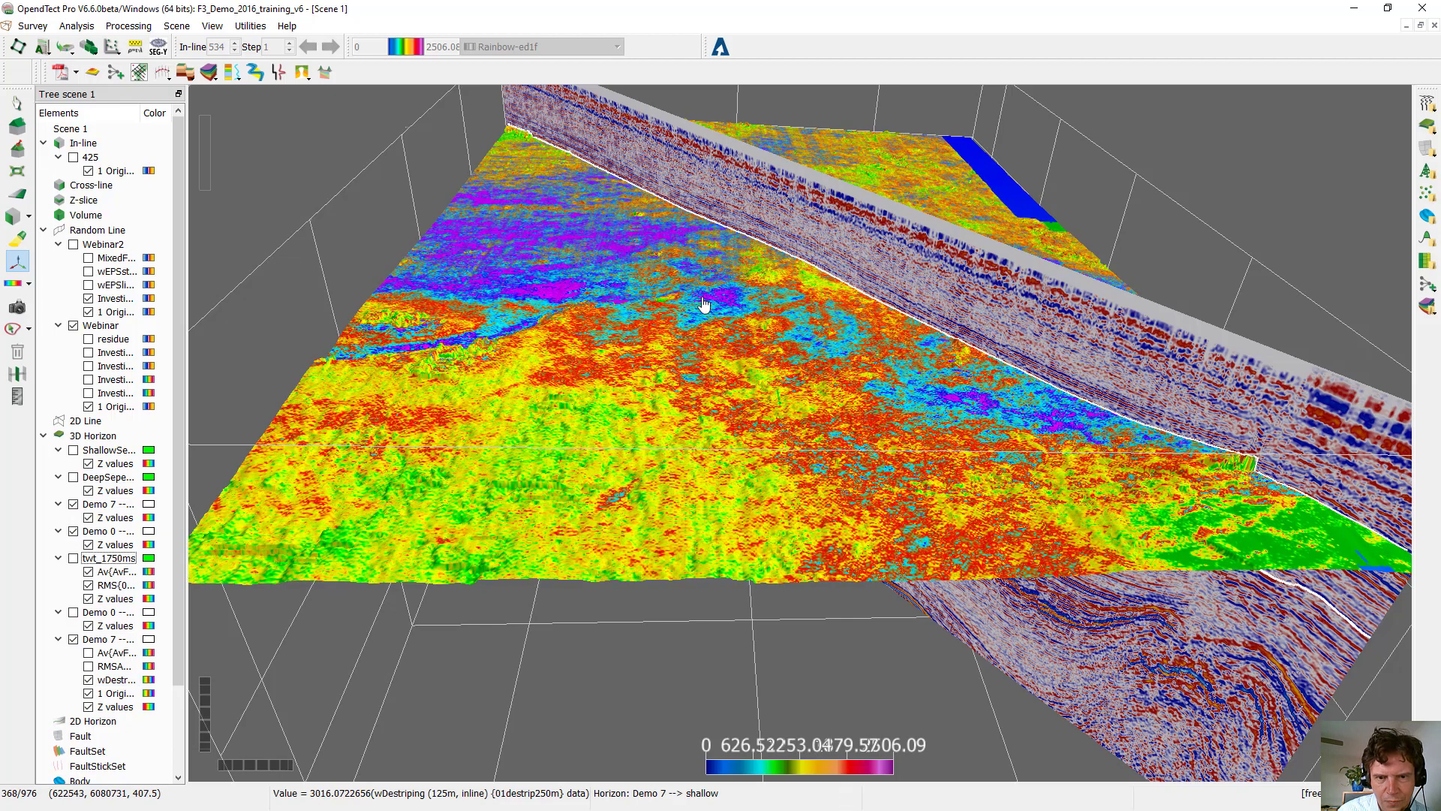
# Step: Inspect the destriped amplitude map of the shallow Demo 7 horizon up close and hide the horizon
pyautogui.moveTo(721, 380); pyautogui.dragTo(715, 366)
pyautogui.scroll(10, 714, 366)
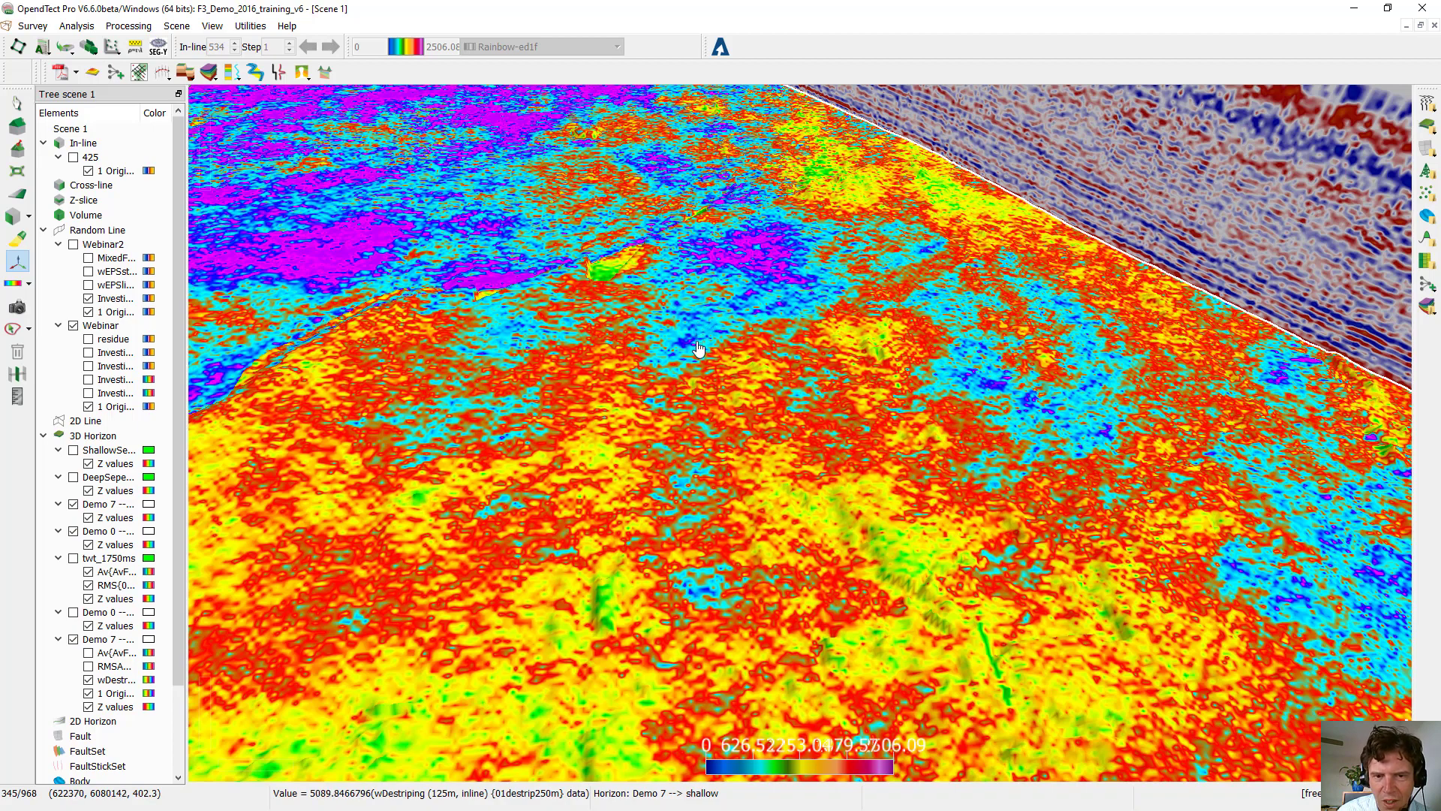
pyautogui.scroll(-5, 694, 353)
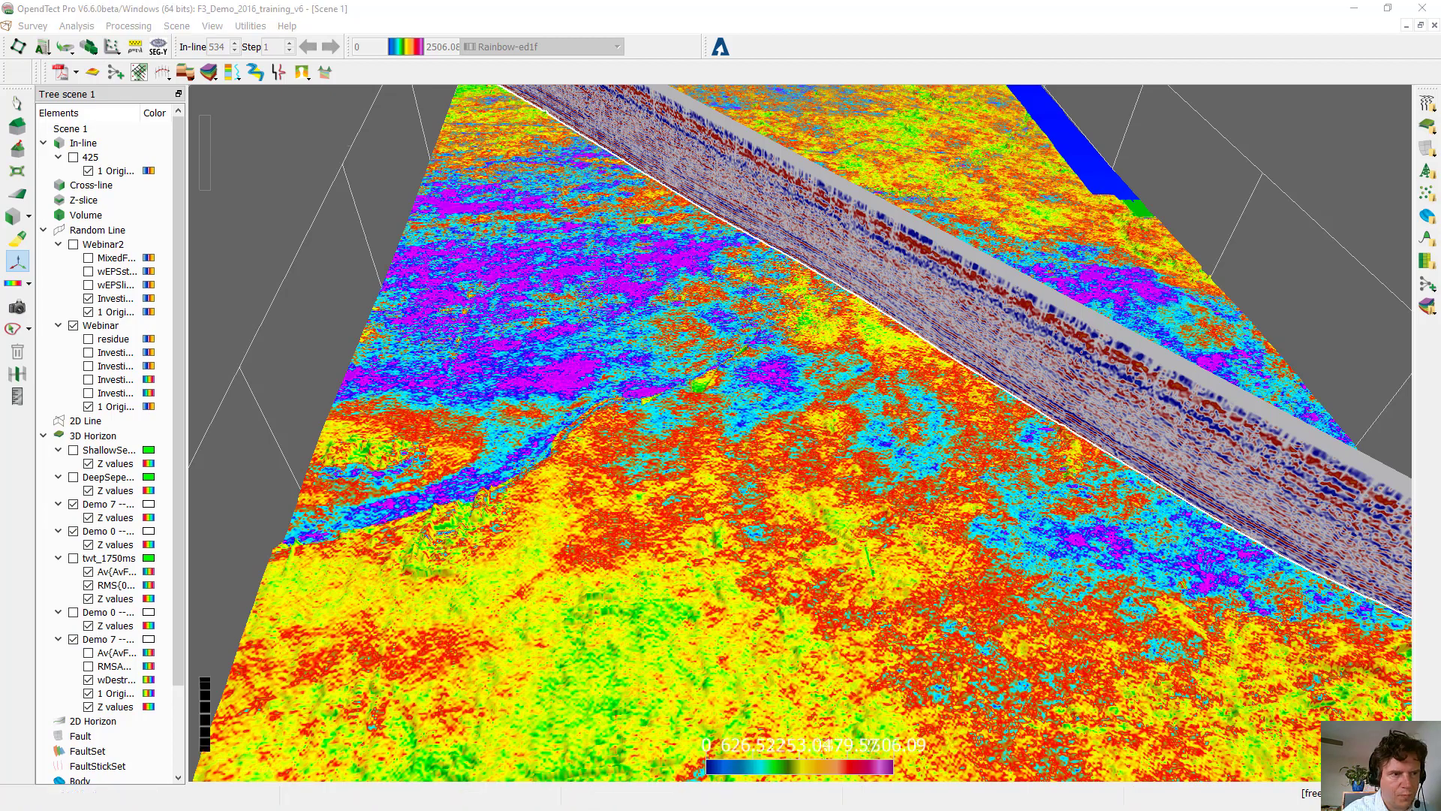
pyautogui.click(76, 644)
pyautogui.click(74, 639)
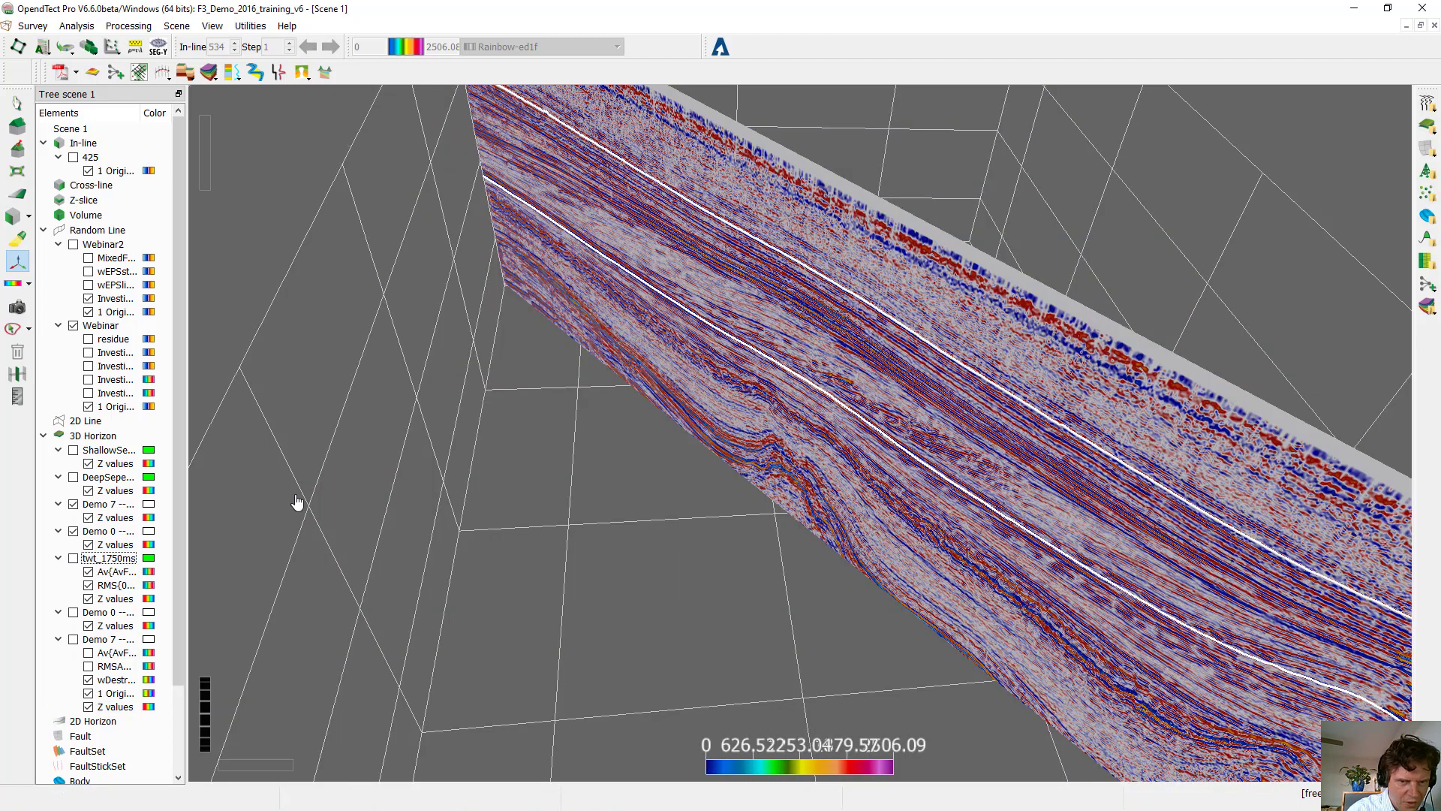
# Step: Examine the original seismic on the Webinar random line from a frontal angle and up close around the deeper reflectors
pyautogui.moveTo(652, 559); pyautogui.dragTo(779, 474)
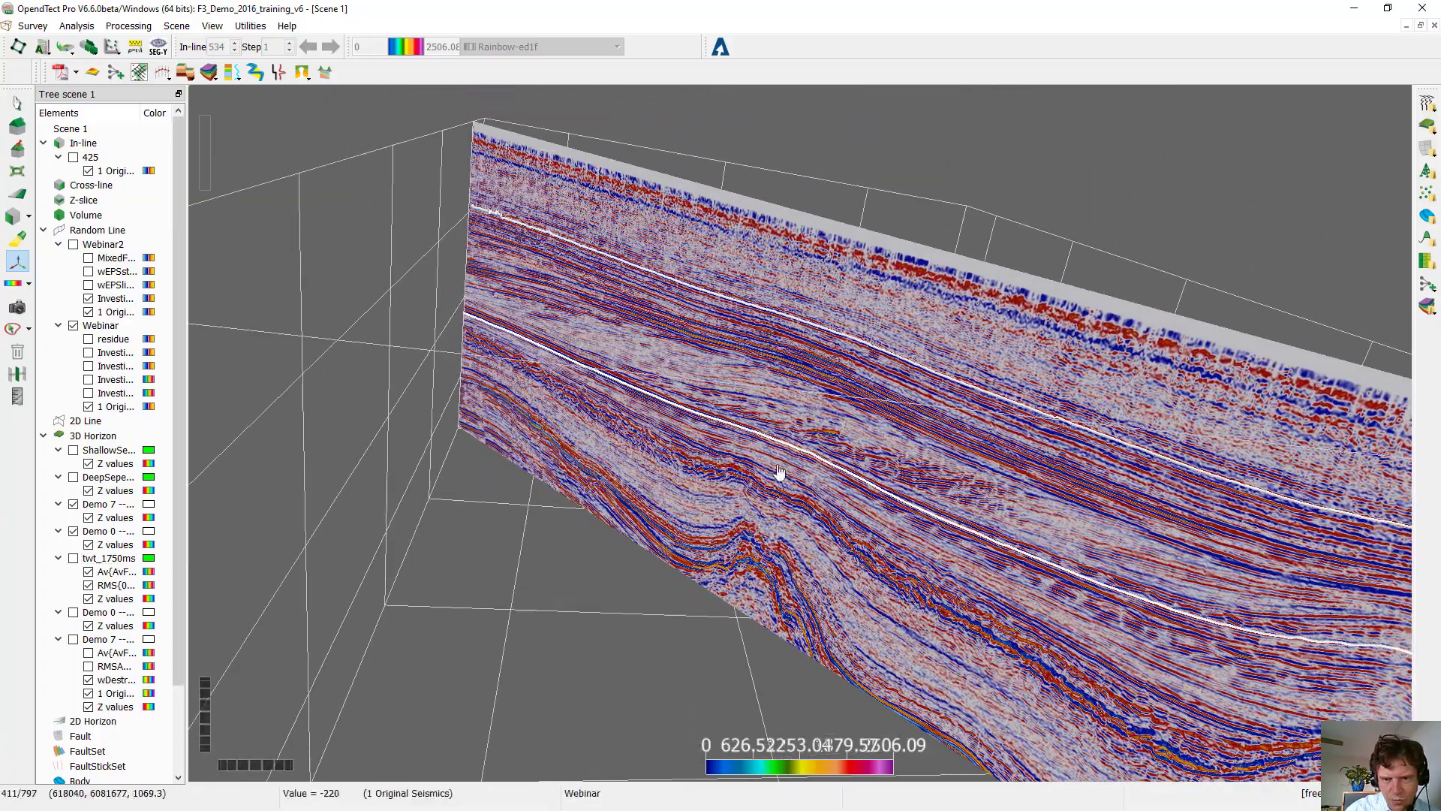
pyautogui.scroll(-3, 777, 528)
pyautogui.moveTo(776, 530); pyautogui.dragTo(578, 540)
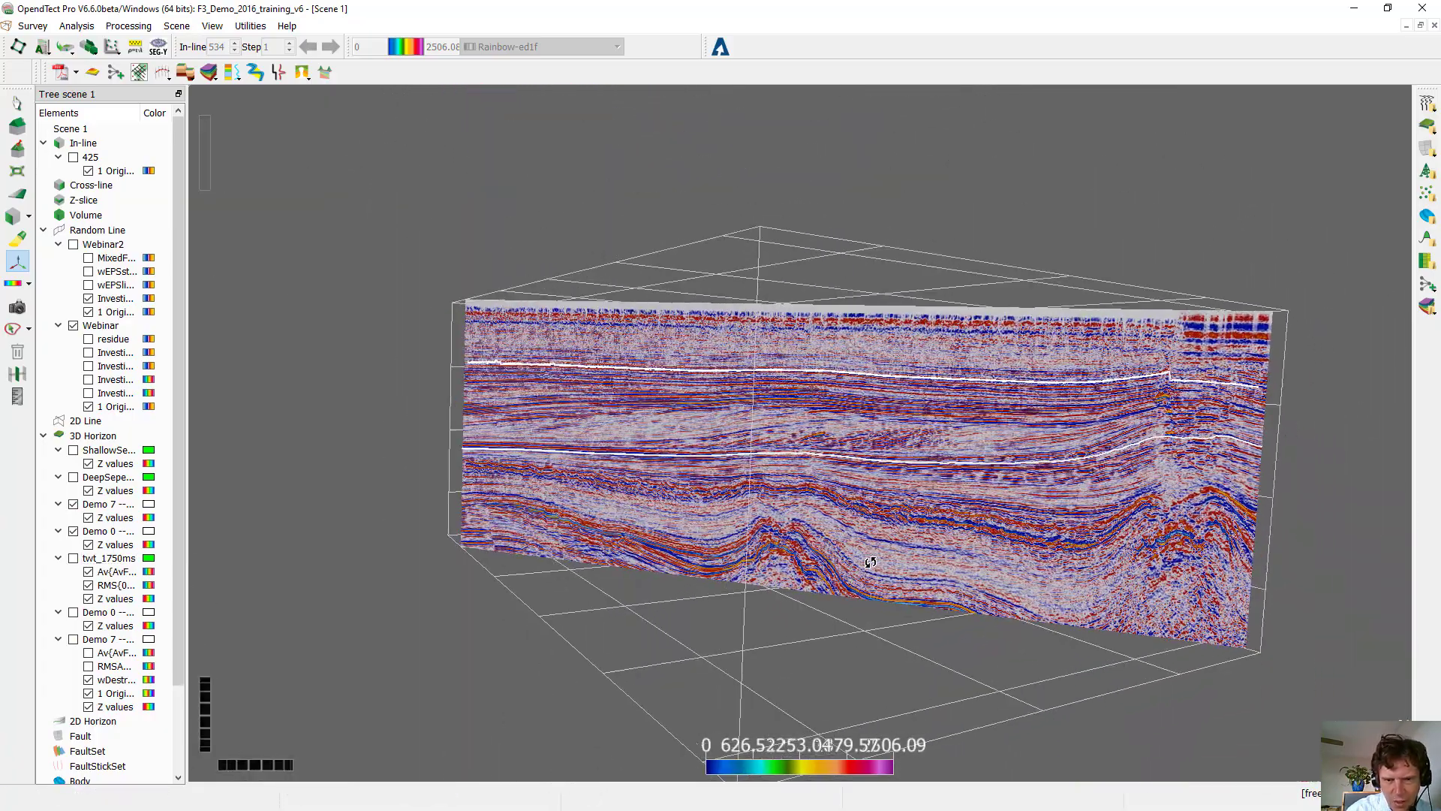
pyautogui.scroll(8, 569, 536)
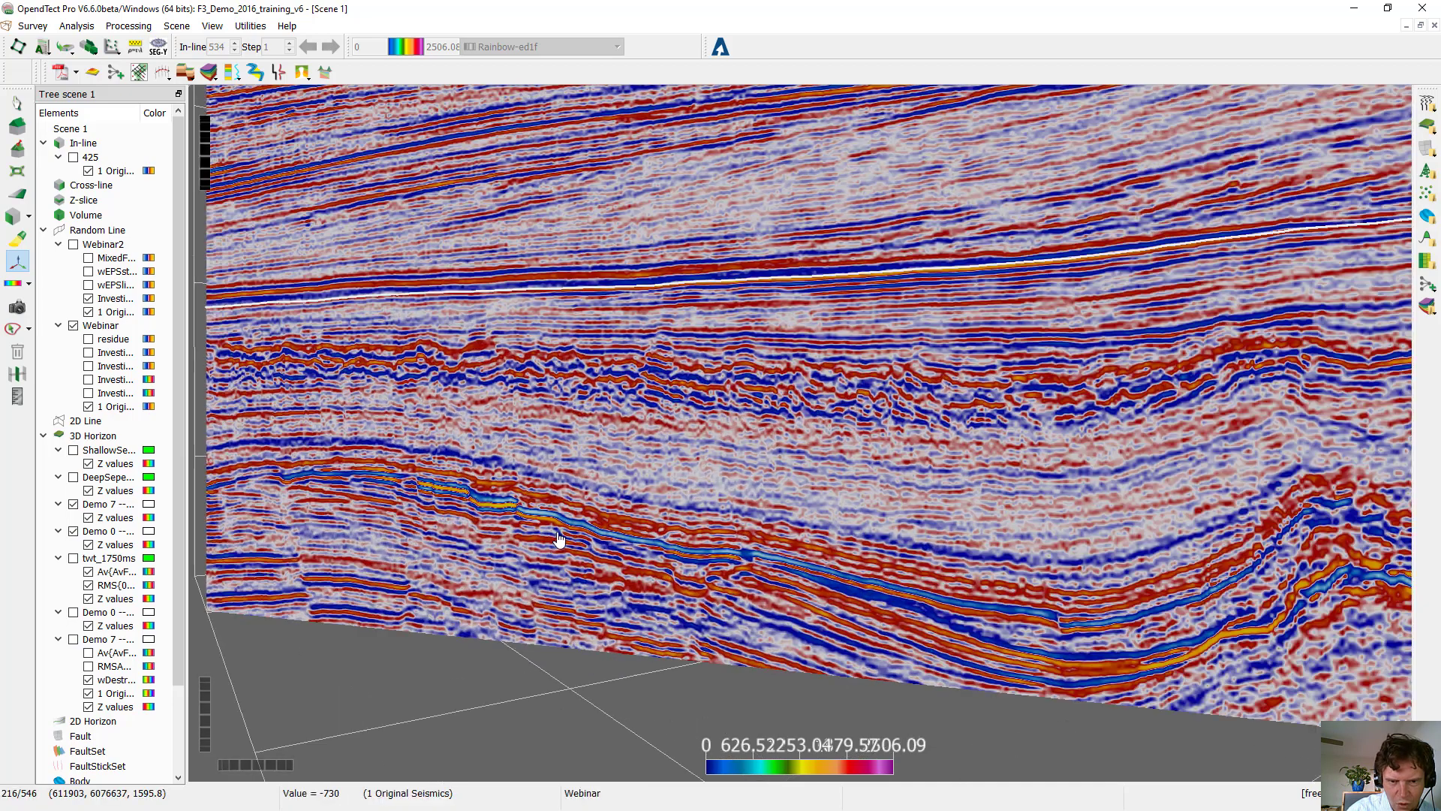
pyautogui.moveTo(558, 539); pyautogui.dragTo(657, 465)
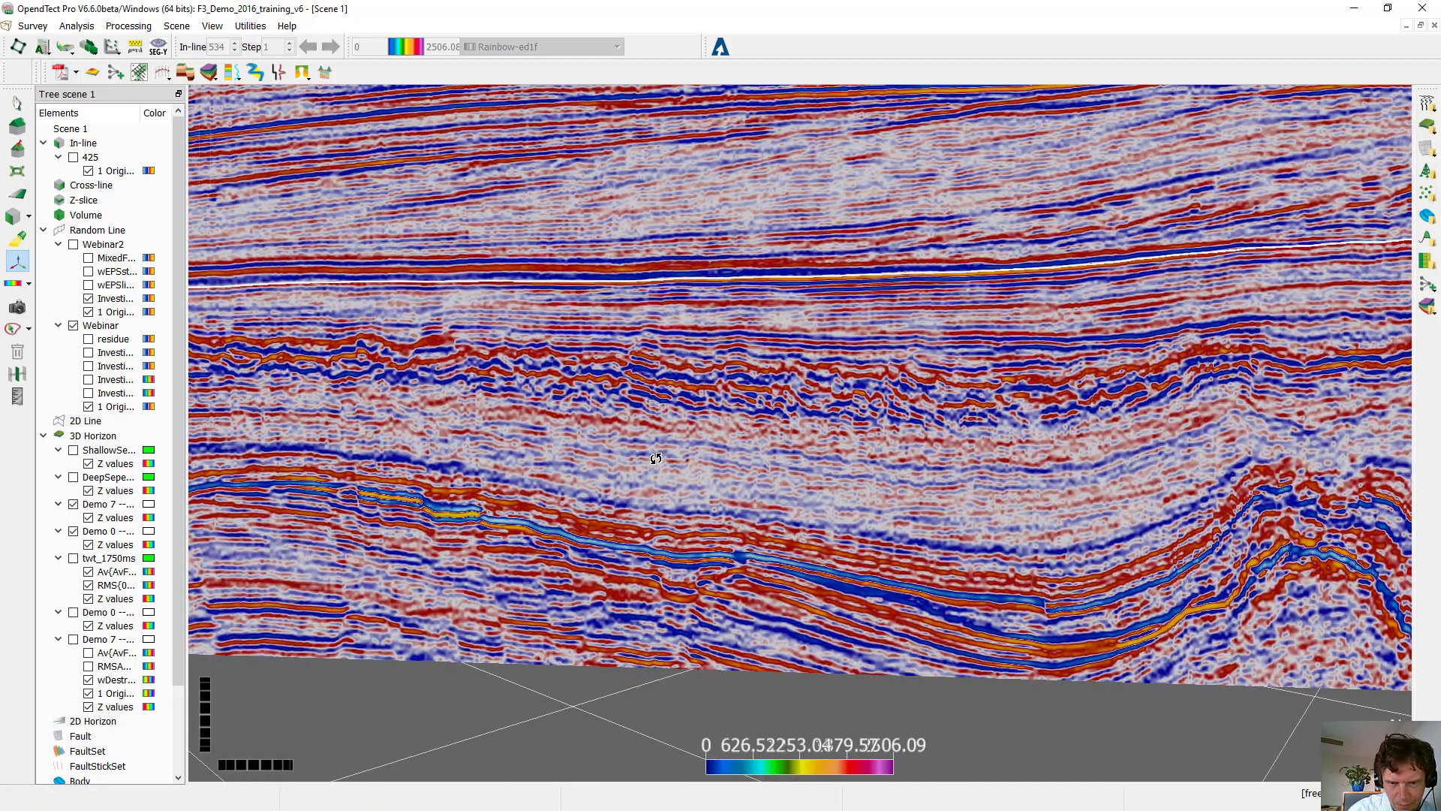
pyautogui.moveTo(650, 473); pyautogui.dragTo(719, 475, button='middle')
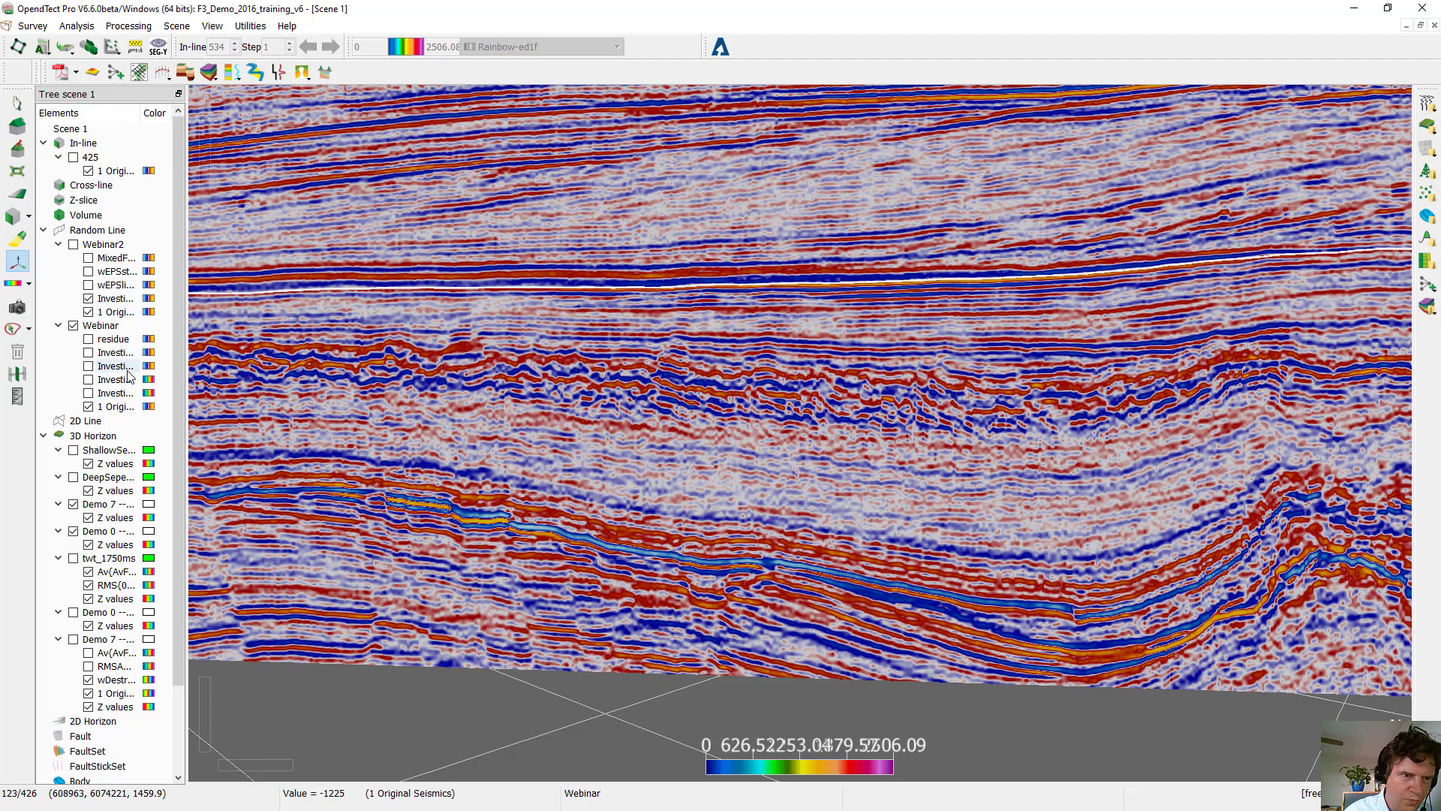
# Step: Compare InvestigateDSAFx(01 org) with the original seismic on the Webinar random line by toggling it repeatedly, leaving it hidden
pyautogui.click(89, 366)
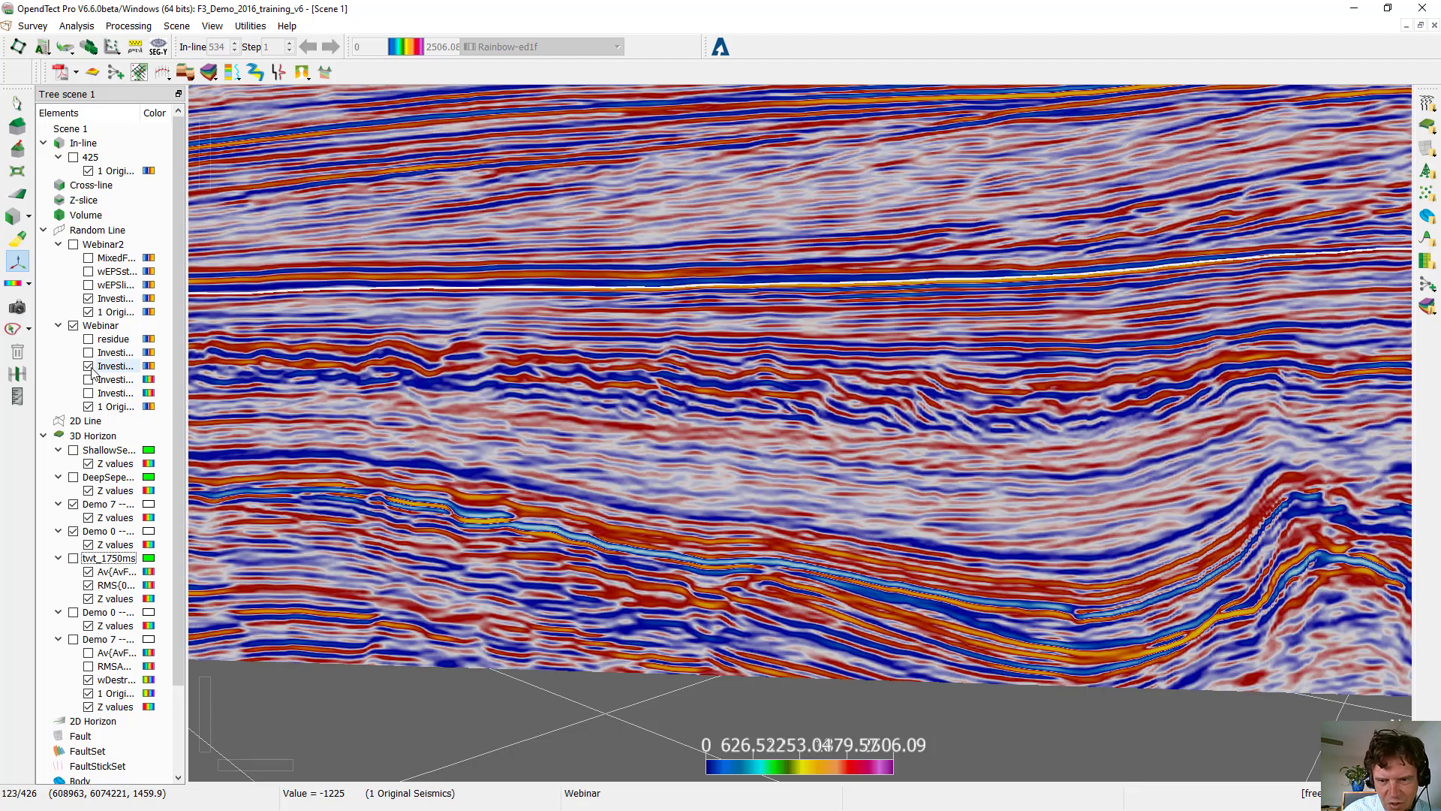
pyautogui.click(89, 366)
pyautogui.click(89, 367)
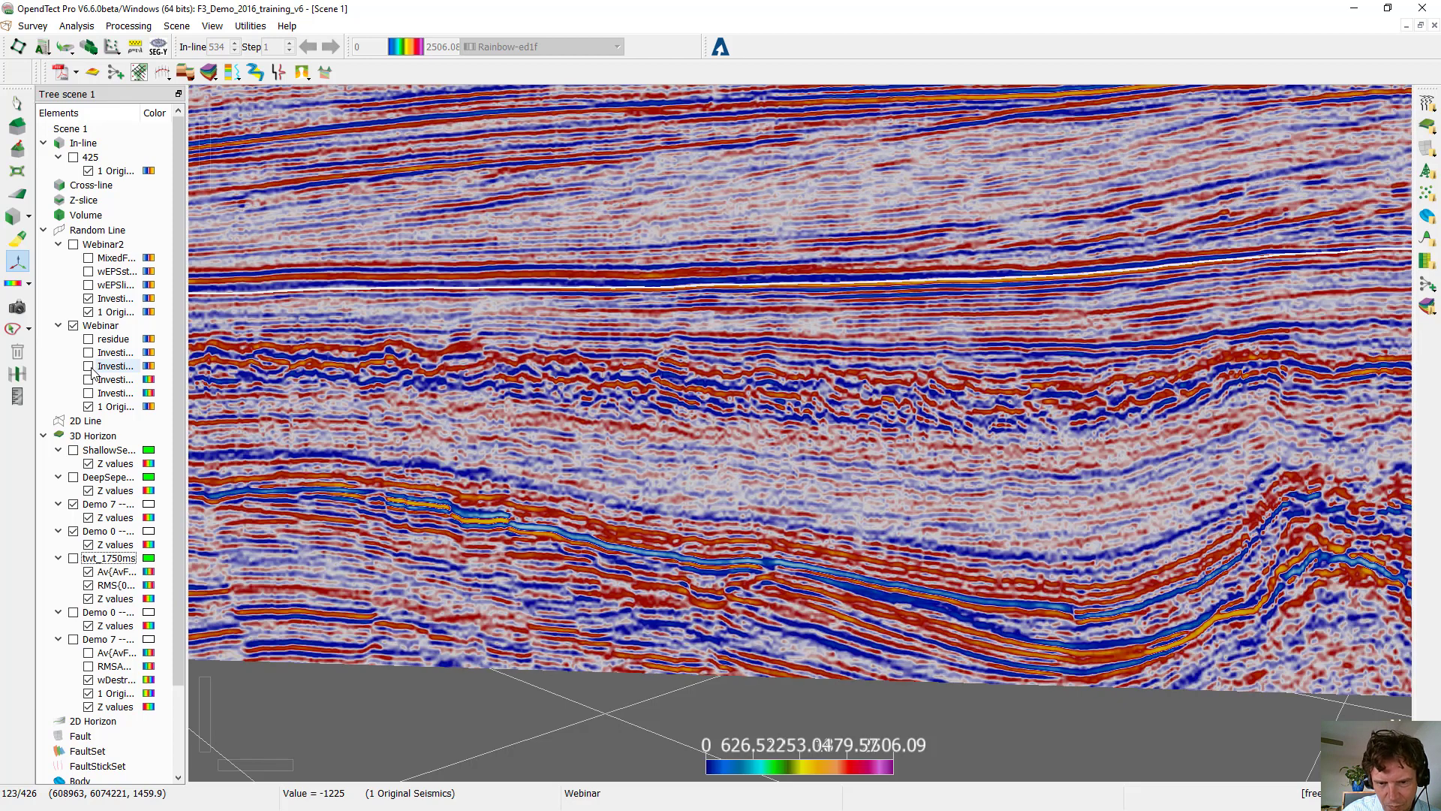
pyautogui.click(89, 366)
pyautogui.click(89, 366)
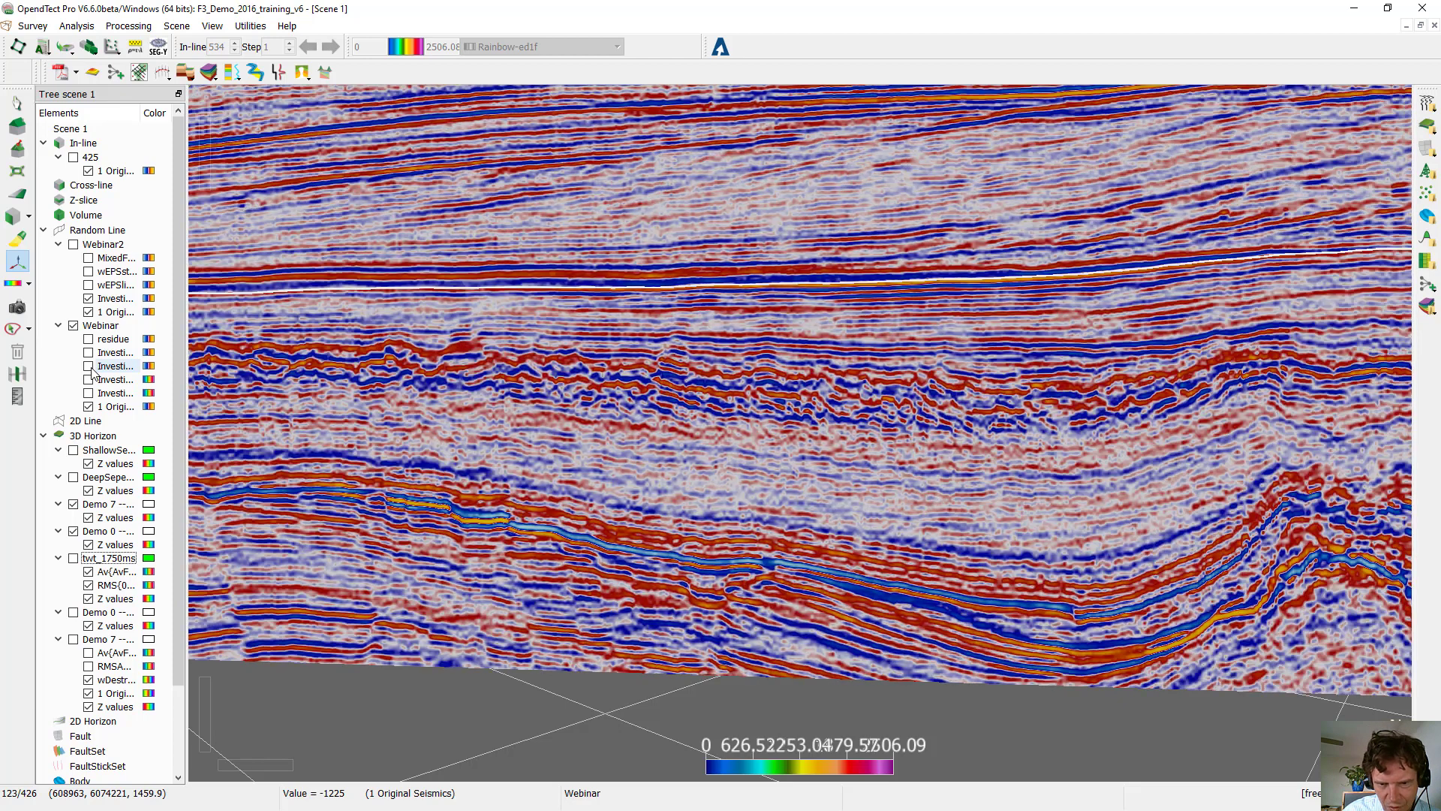
pyautogui.click(88, 366)
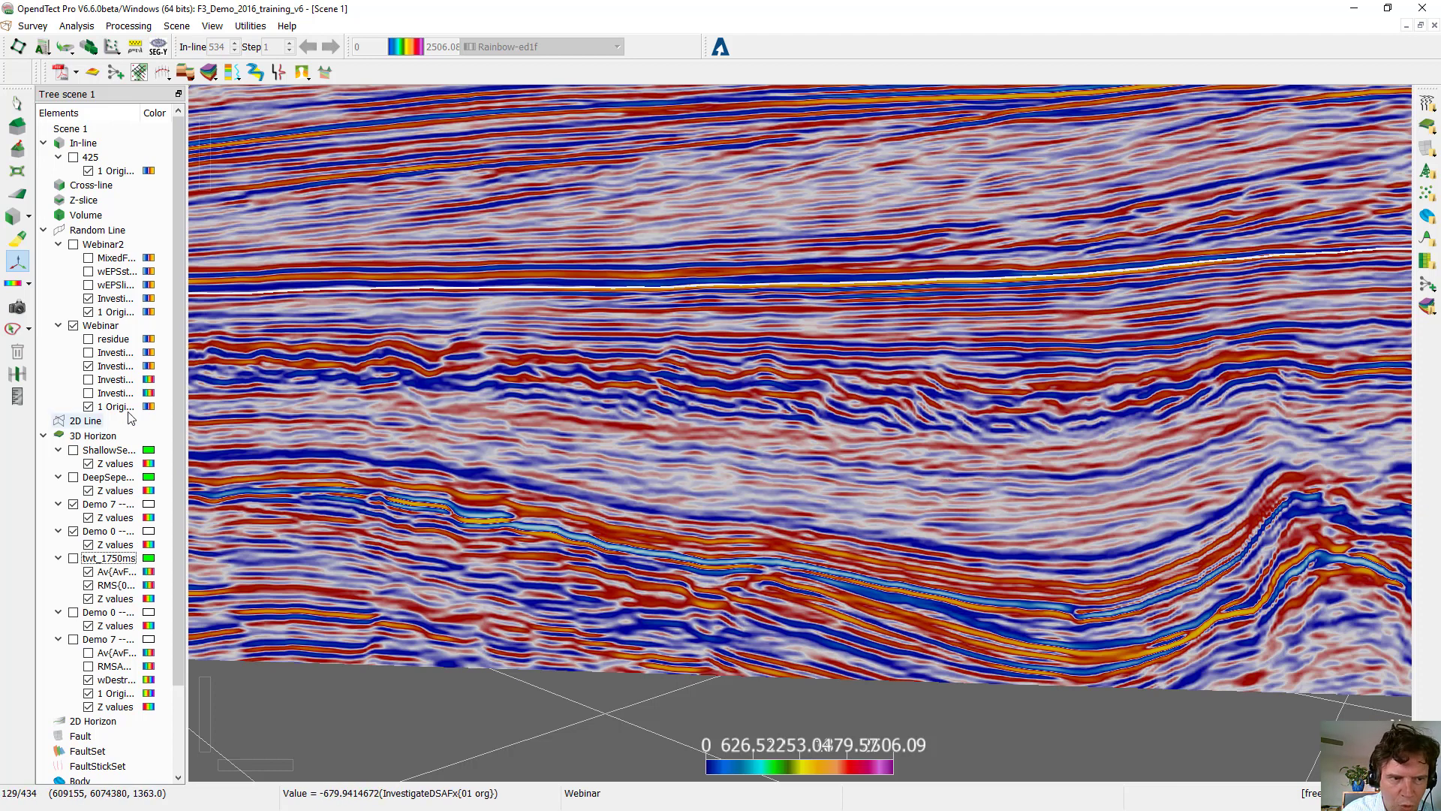
pyautogui.click(89, 367)
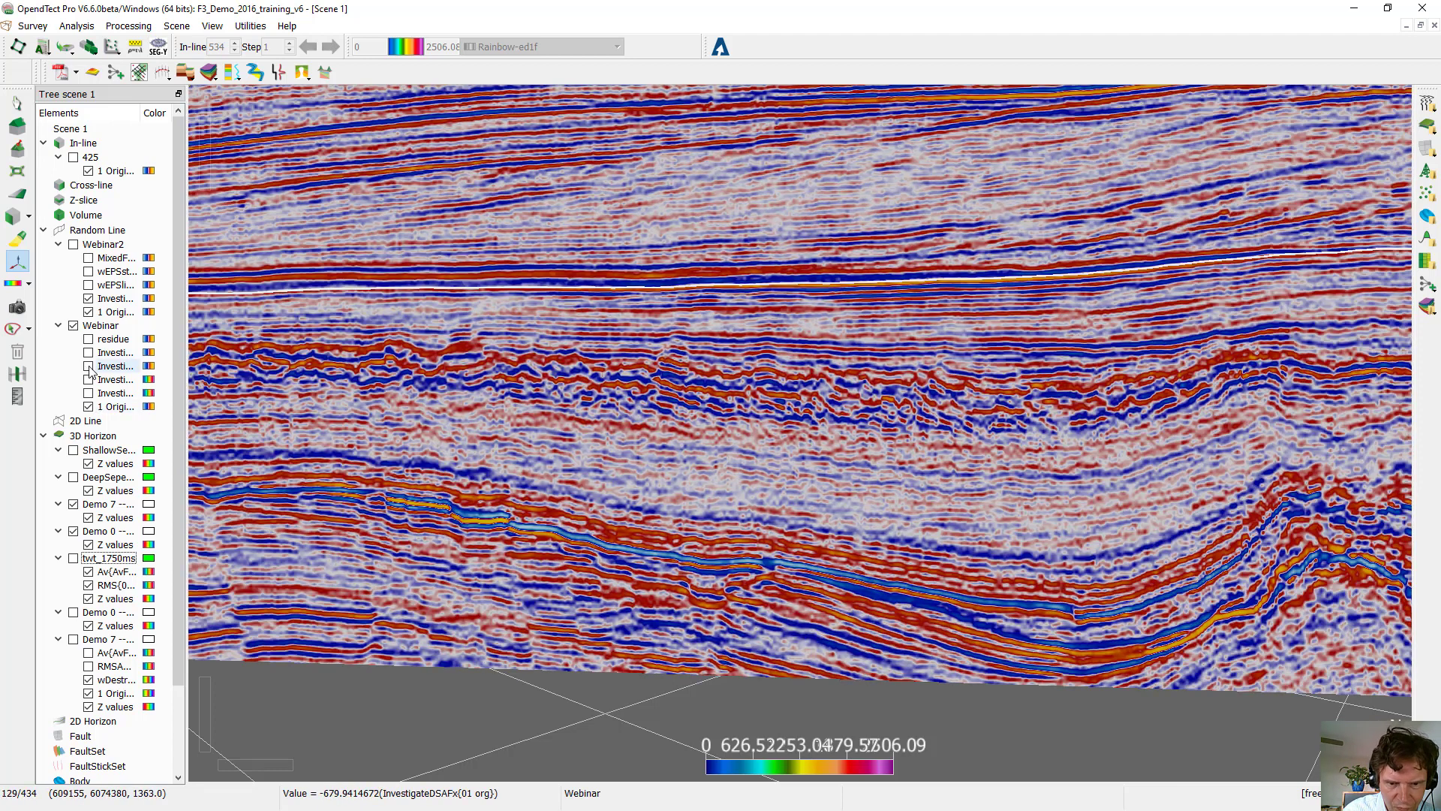
pyautogui.click(89, 367)
pyautogui.click(88, 367)
pyautogui.click(88, 367)
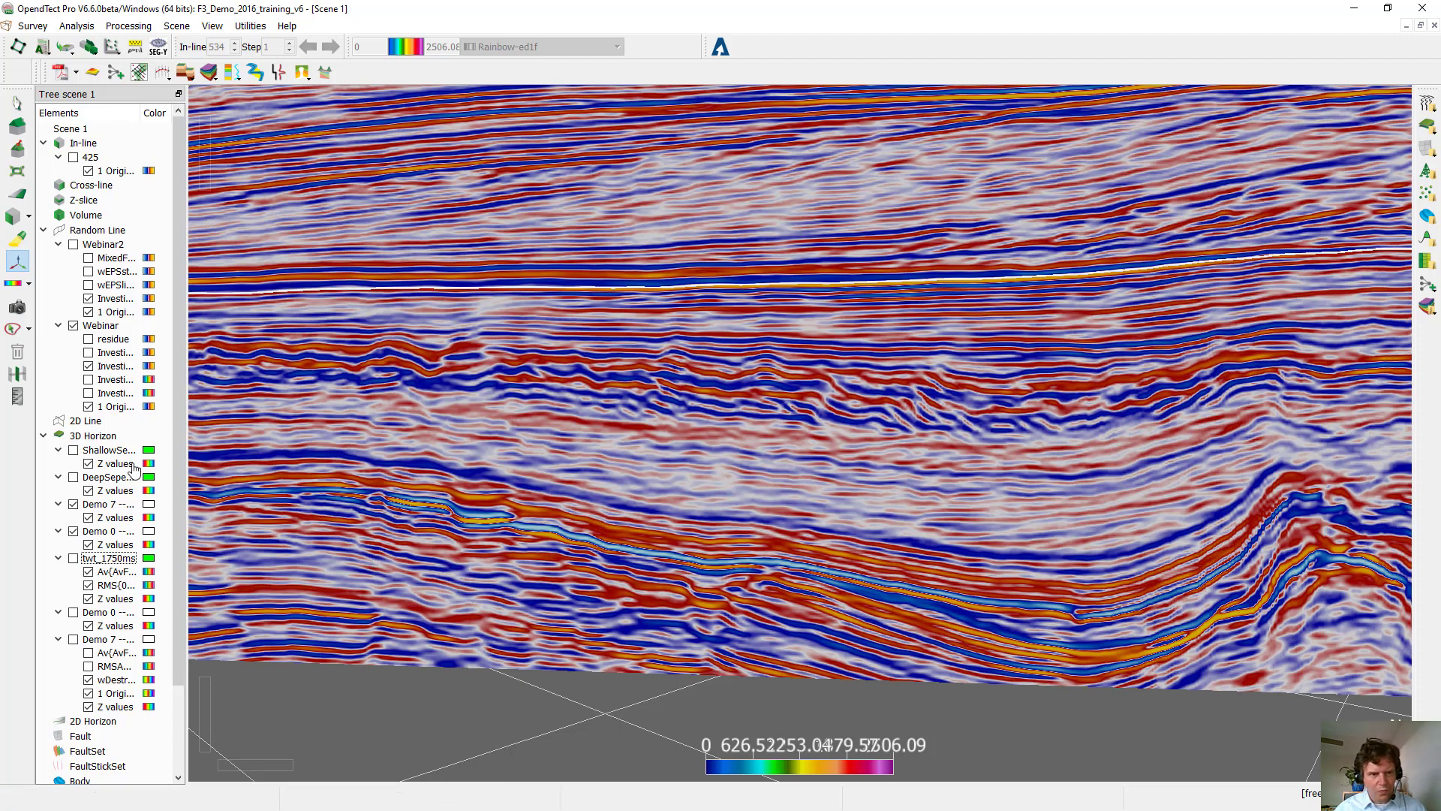
pyautogui.click(88, 367)
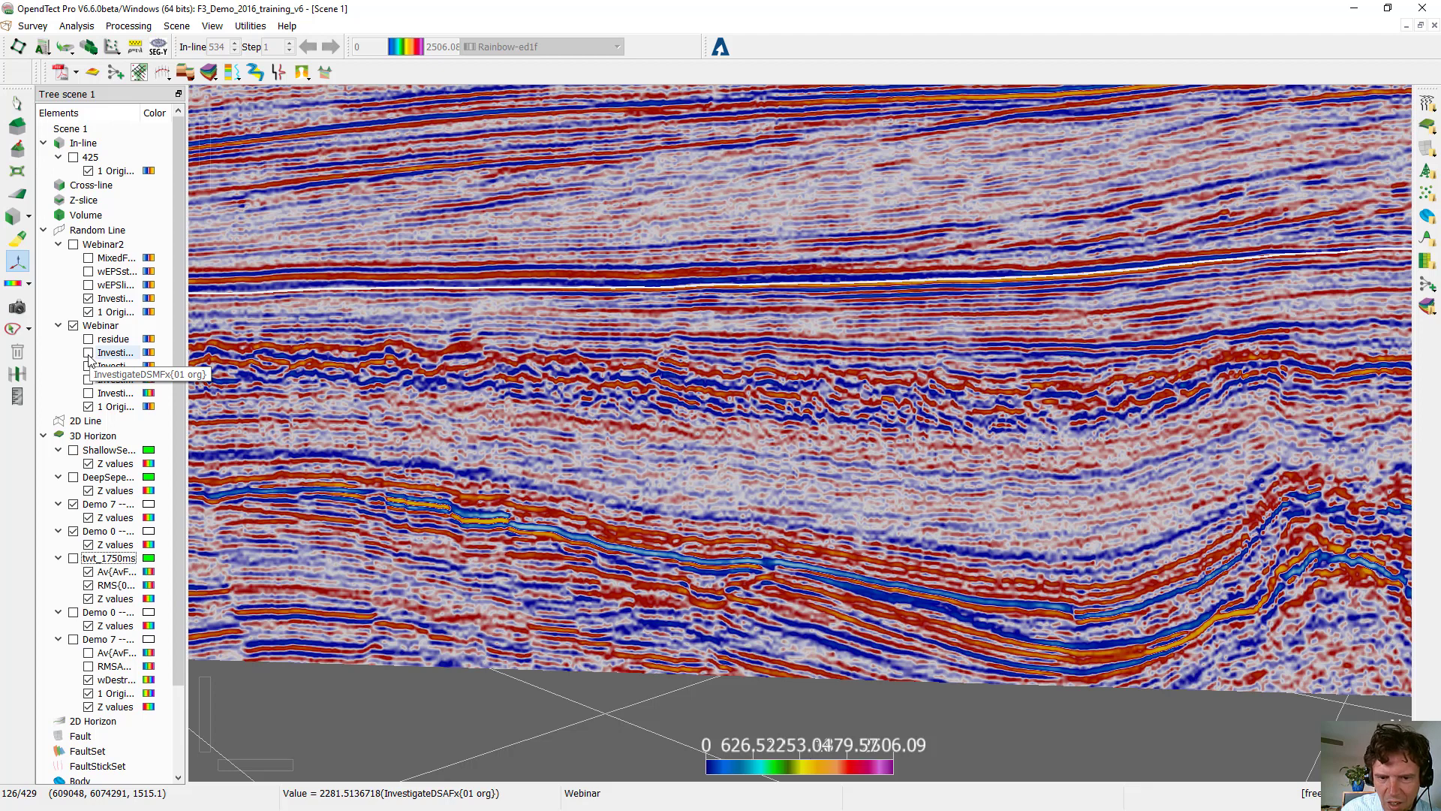
# Step: Display InvestigateDSMFx(01 org) on the Webinar random line and compare it with InvestigateDSAFx(01 org) by toggling, leaving both displayed
pyautogui.click(88, 353)
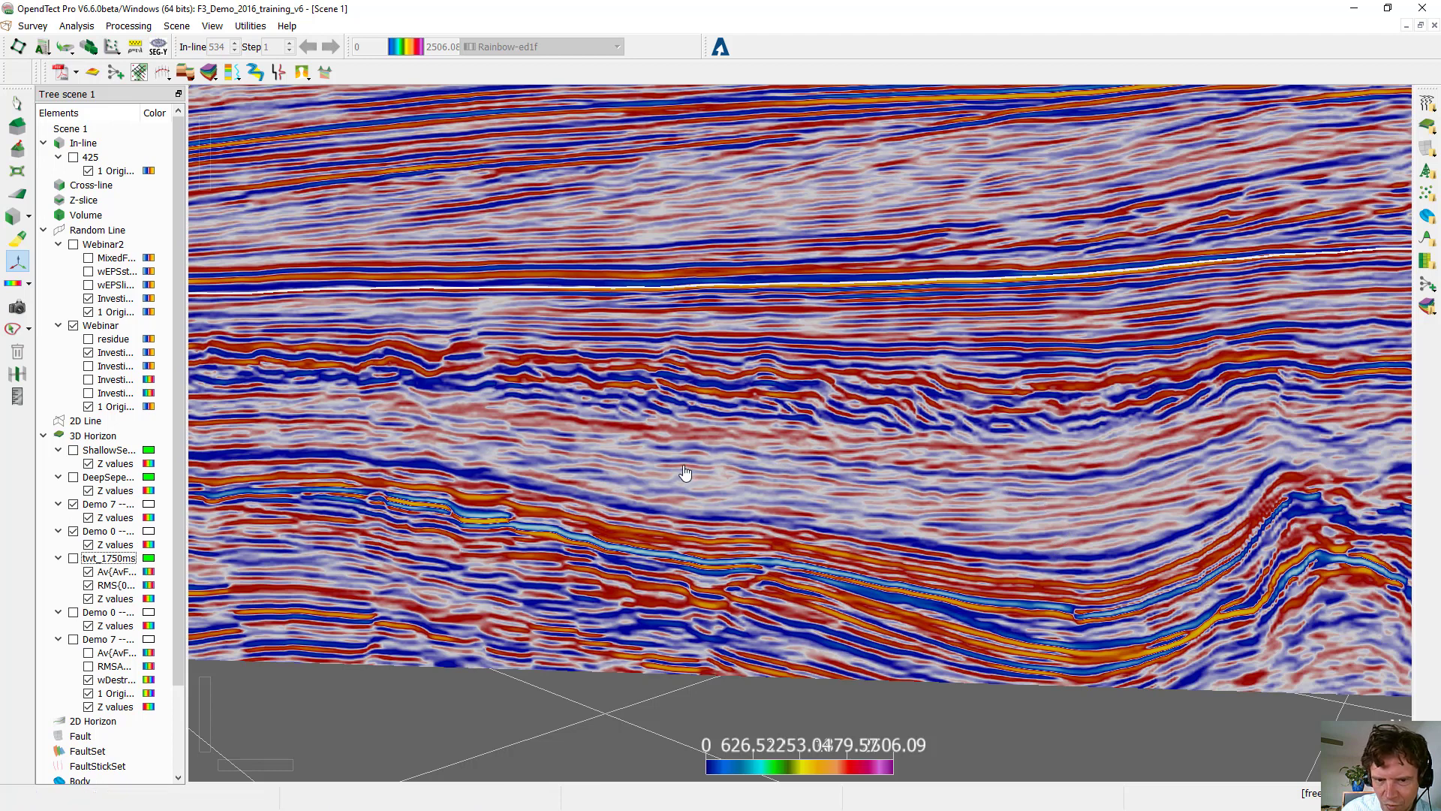
pyautogui.click(88, 353)
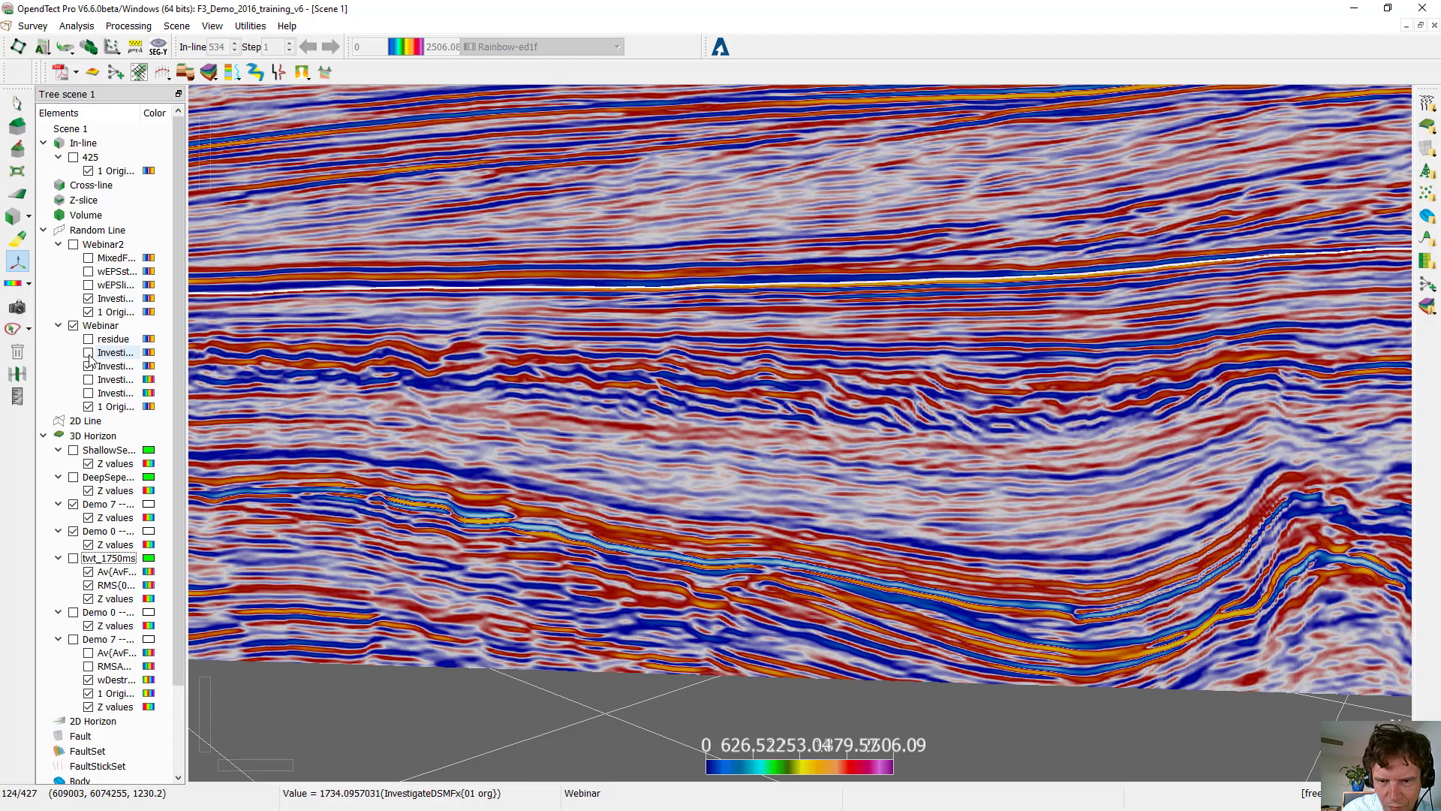
pyautogui.click(89, 356)
pyautogui.click(90, 358)
pyautogui.click(89, 356)
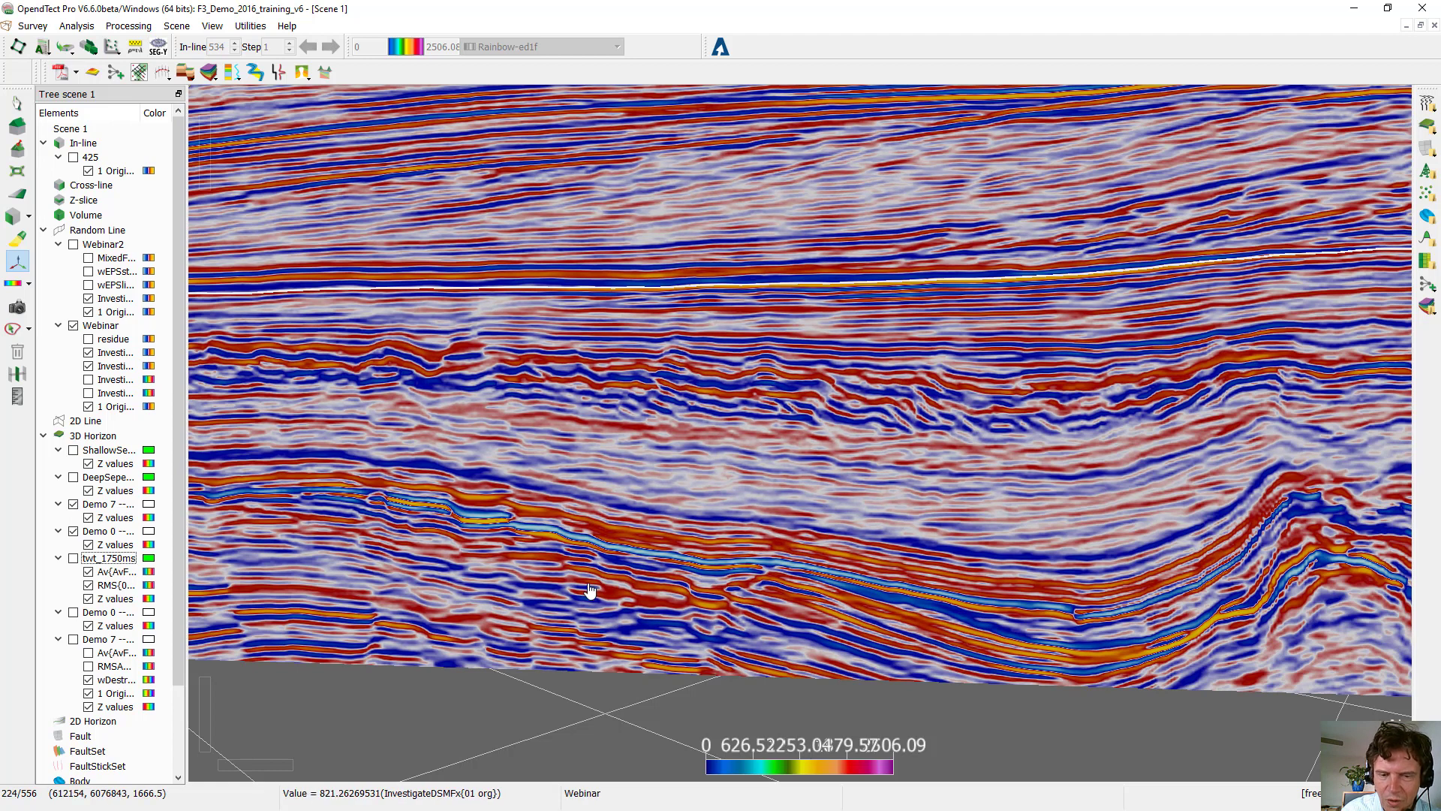
pyautogui.moveTo(675, 546); pyautogui.dragTo(733, 460, button='middle')
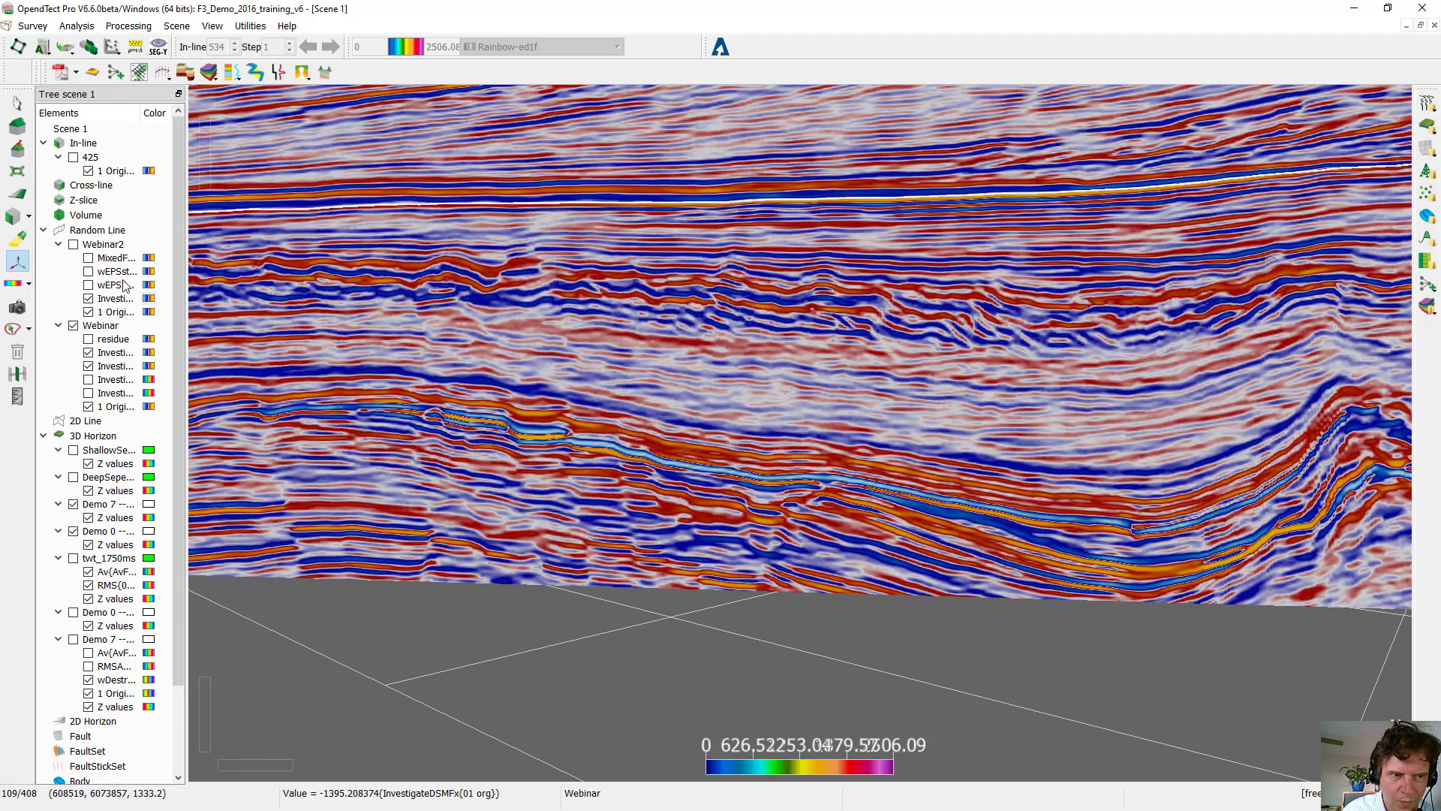
pyautogui.click(87, 355)
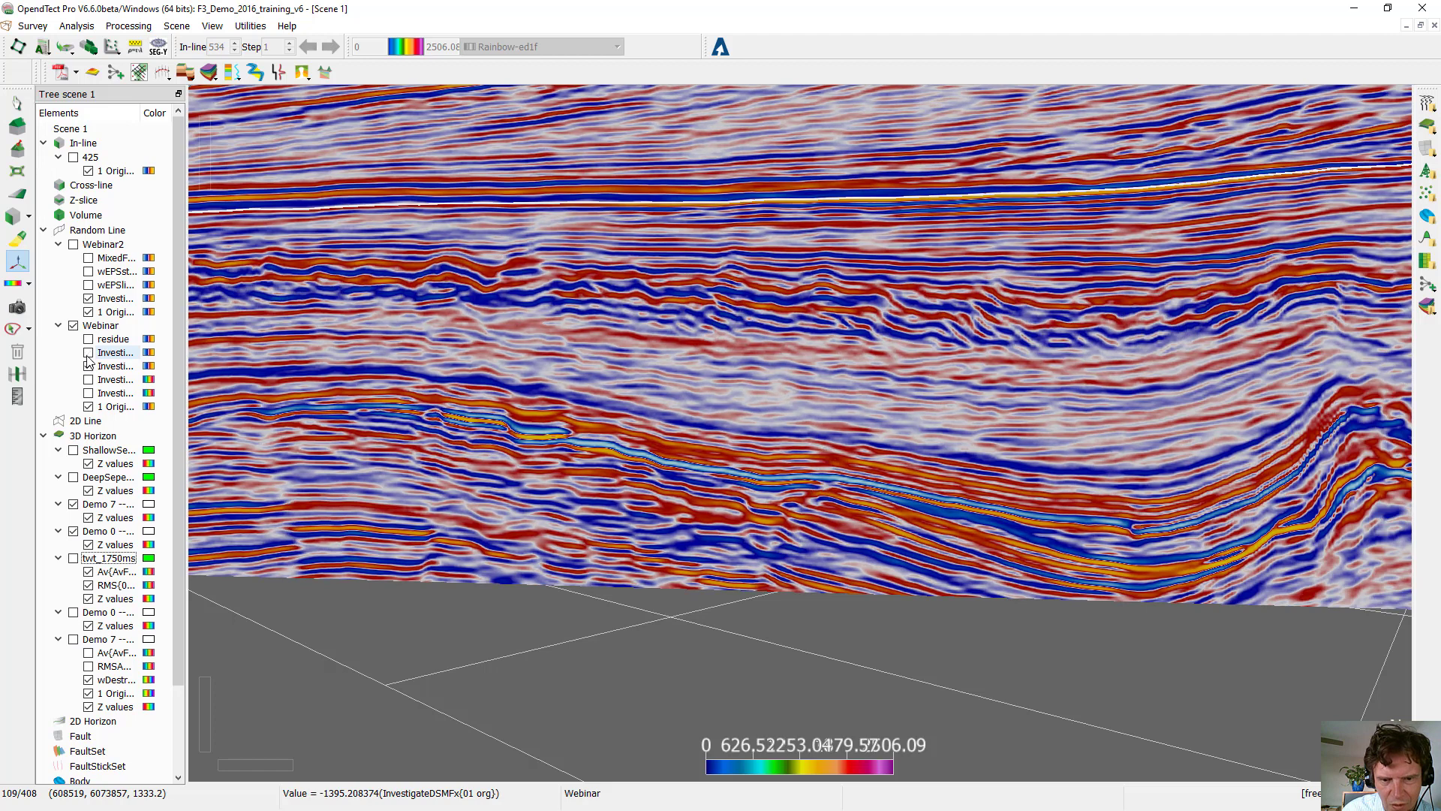
pyautogui.click(88, 365)
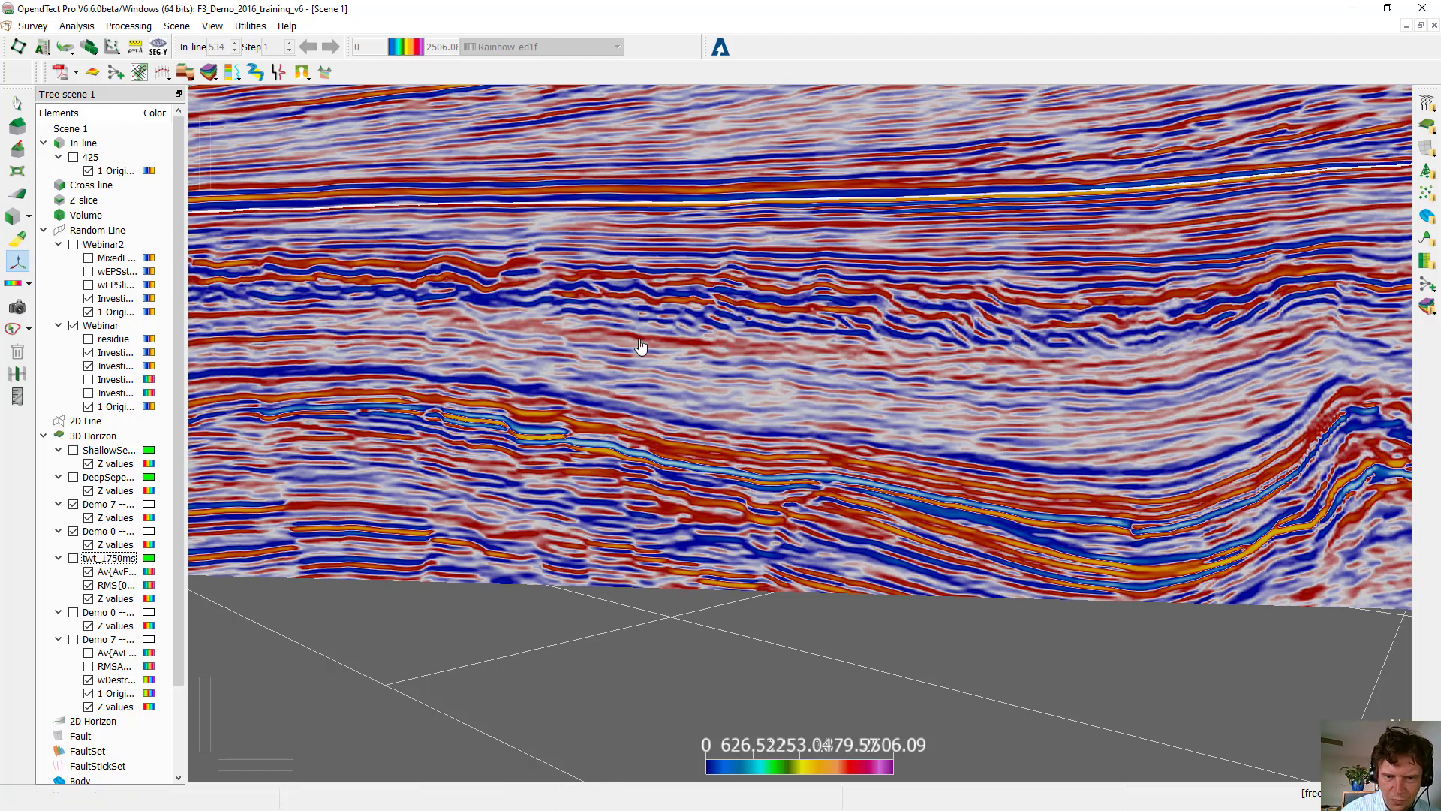
pyautogui.moveTo(637, 347); pyautogui.dragTo(724, 405, button='middle')
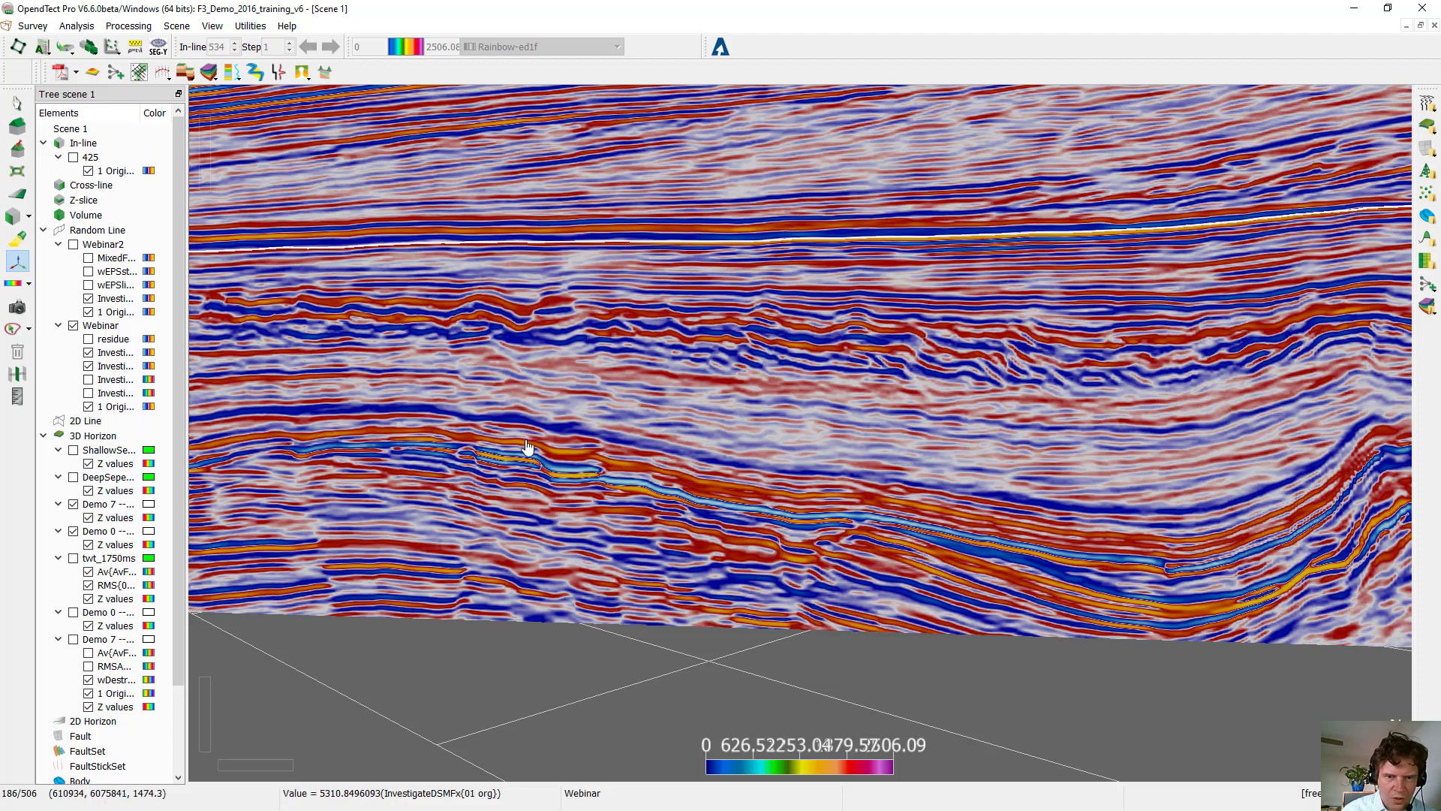
# Step: Open the 3D attribute set, select the InvestigateDSMFx(01 org) layer on the Webinar random line and open that attribute's definition
pyautogui.click(43, 49)
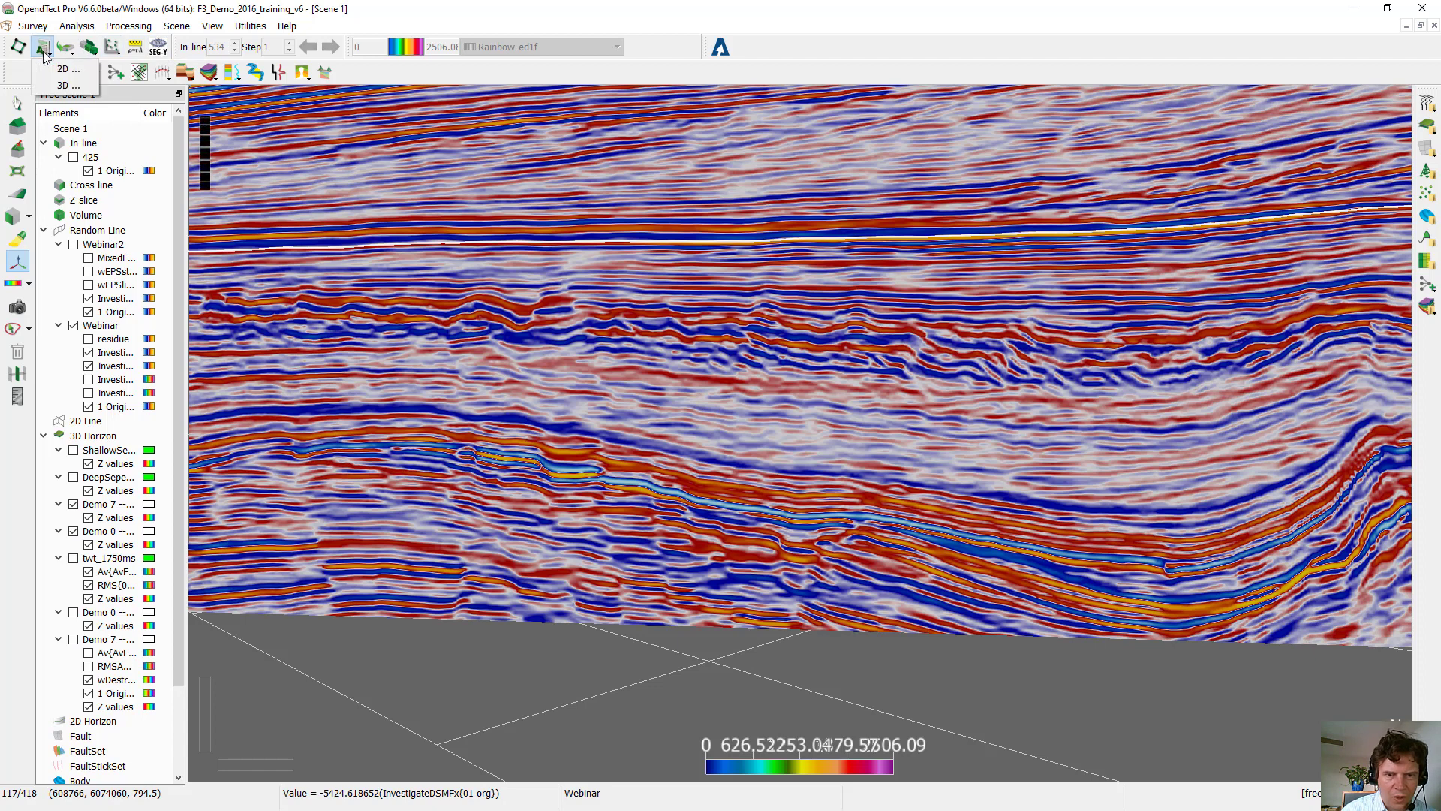
pyautogui.click(68, 85)
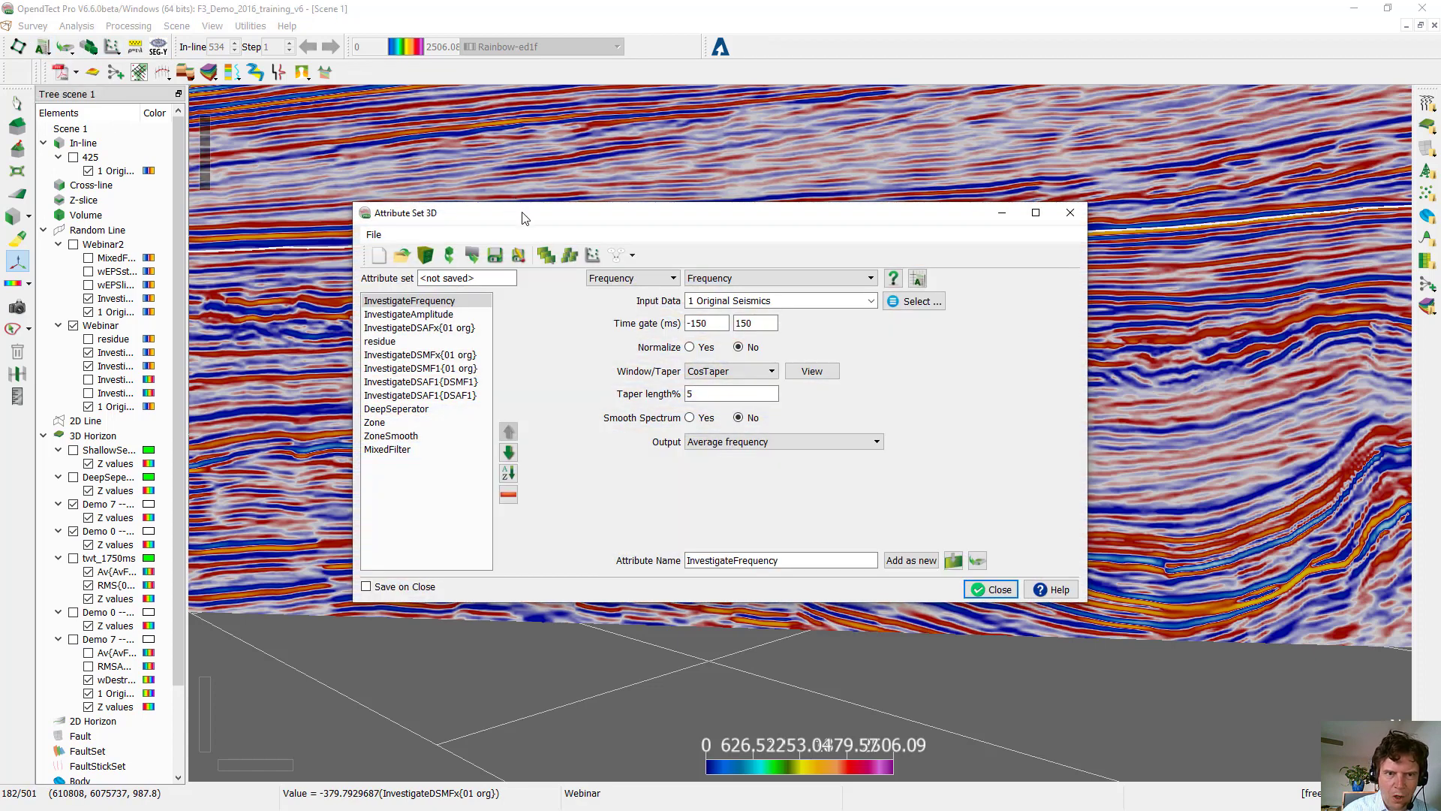
pyautogui.moveTo(523, 215); pyautogui.dragTo(996, 383)
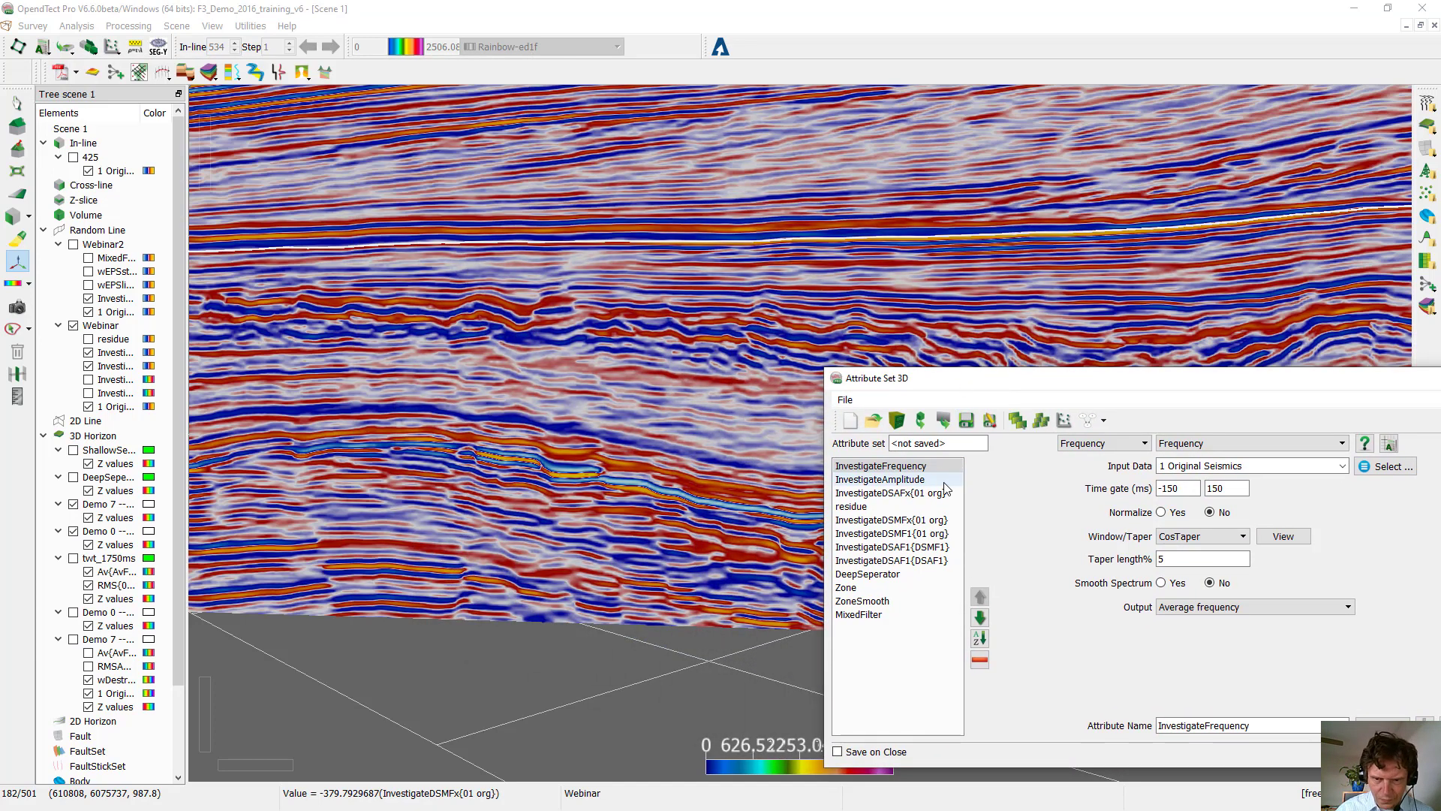
pyautogui.click(110, 352)
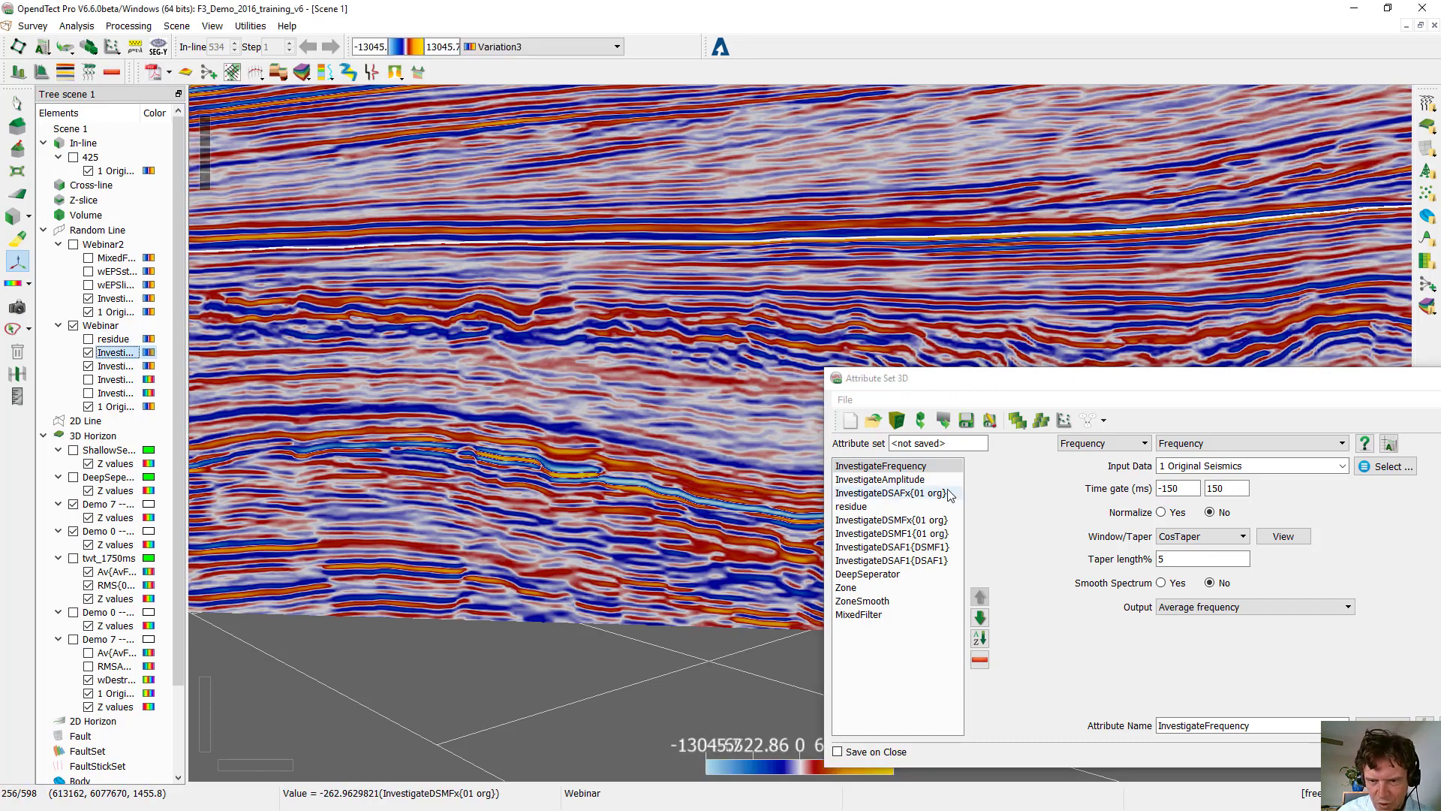
pyautogui.click(932, 521)
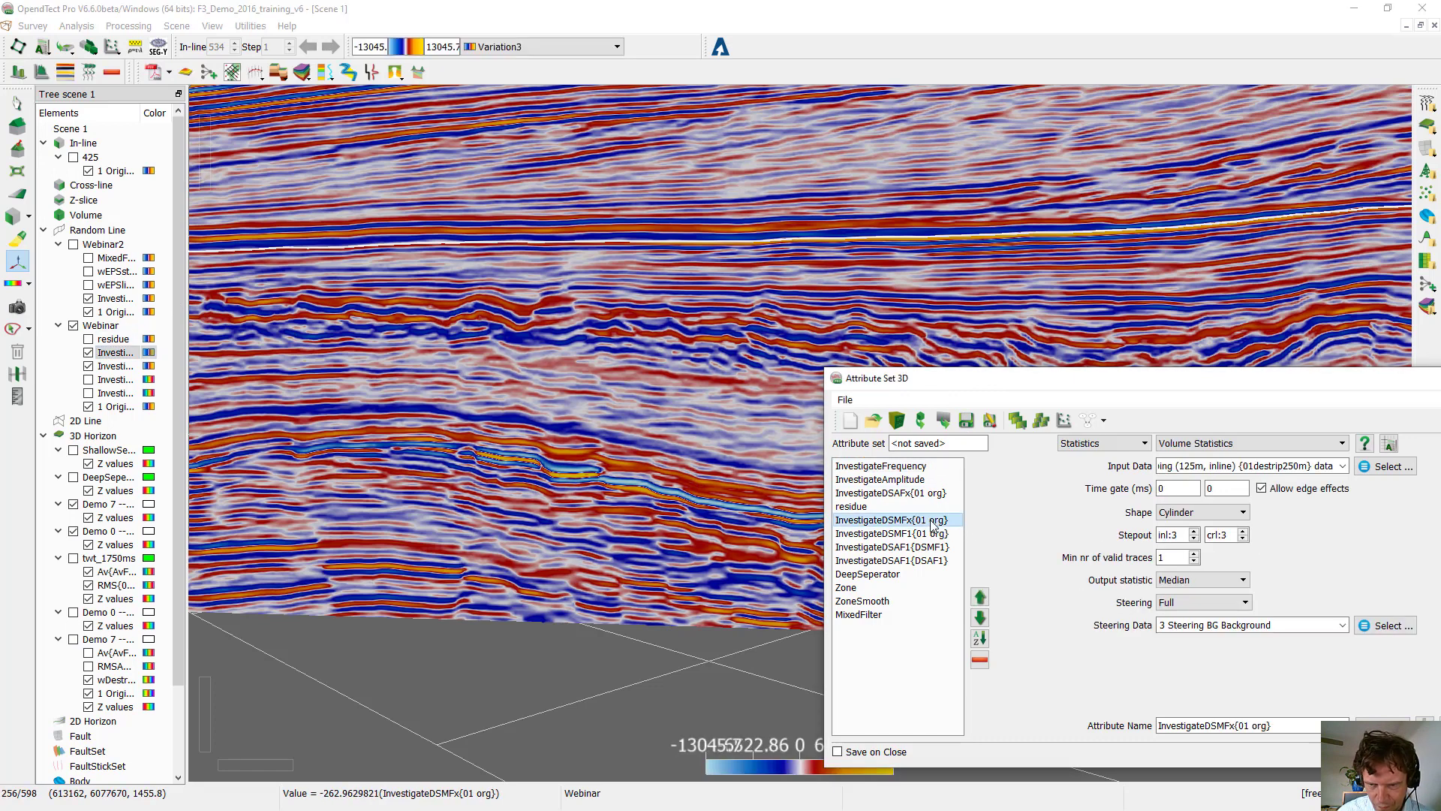
# Step: Evaluate the stepout of InvestigateDSMFx(01 org) with initial values 0 and 0, increments 1 and 1, and 5 steps, and calculate the slices
pyautogui.click(1017, 420)
pyautogui.click(1159, 507)
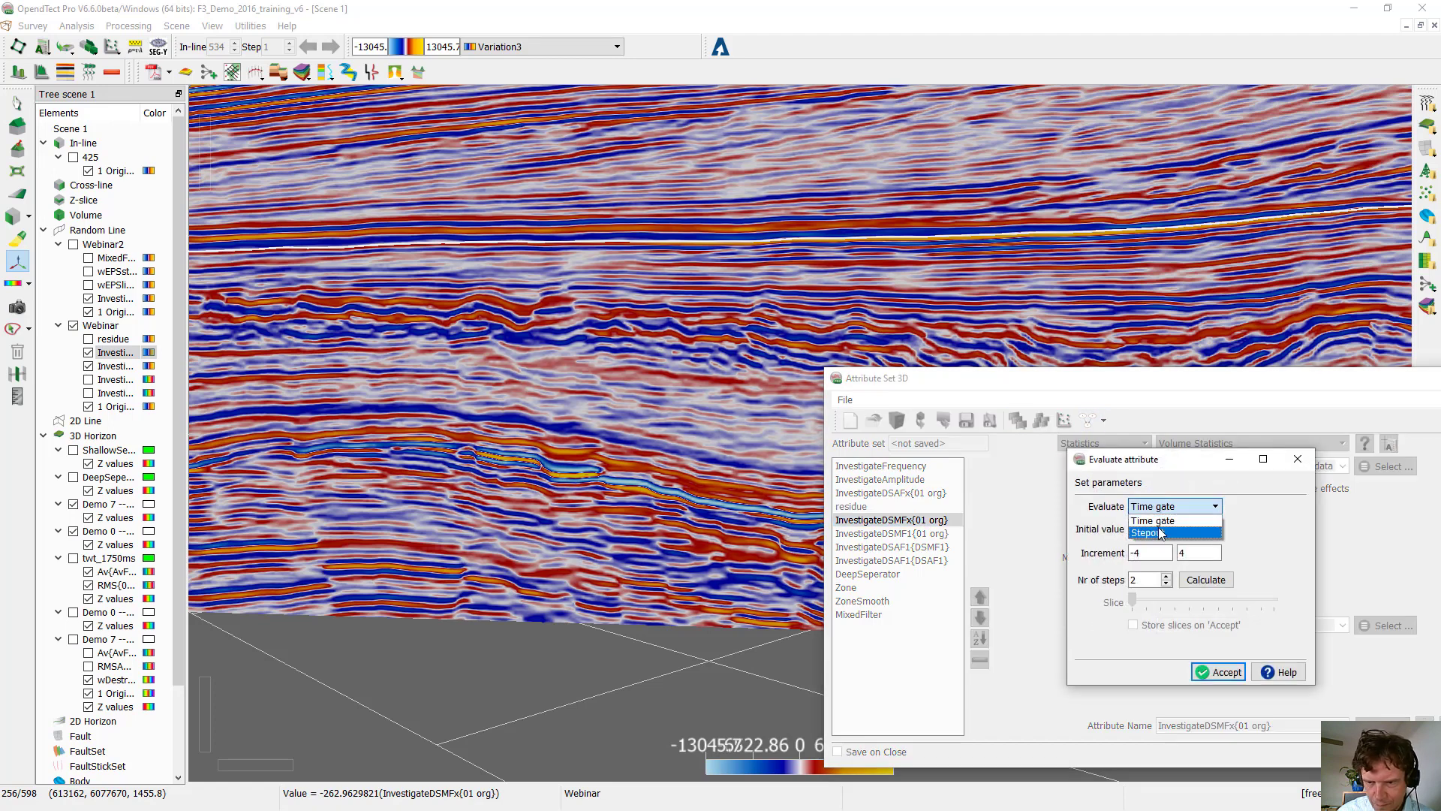
pyautogui.click(1159, 530)
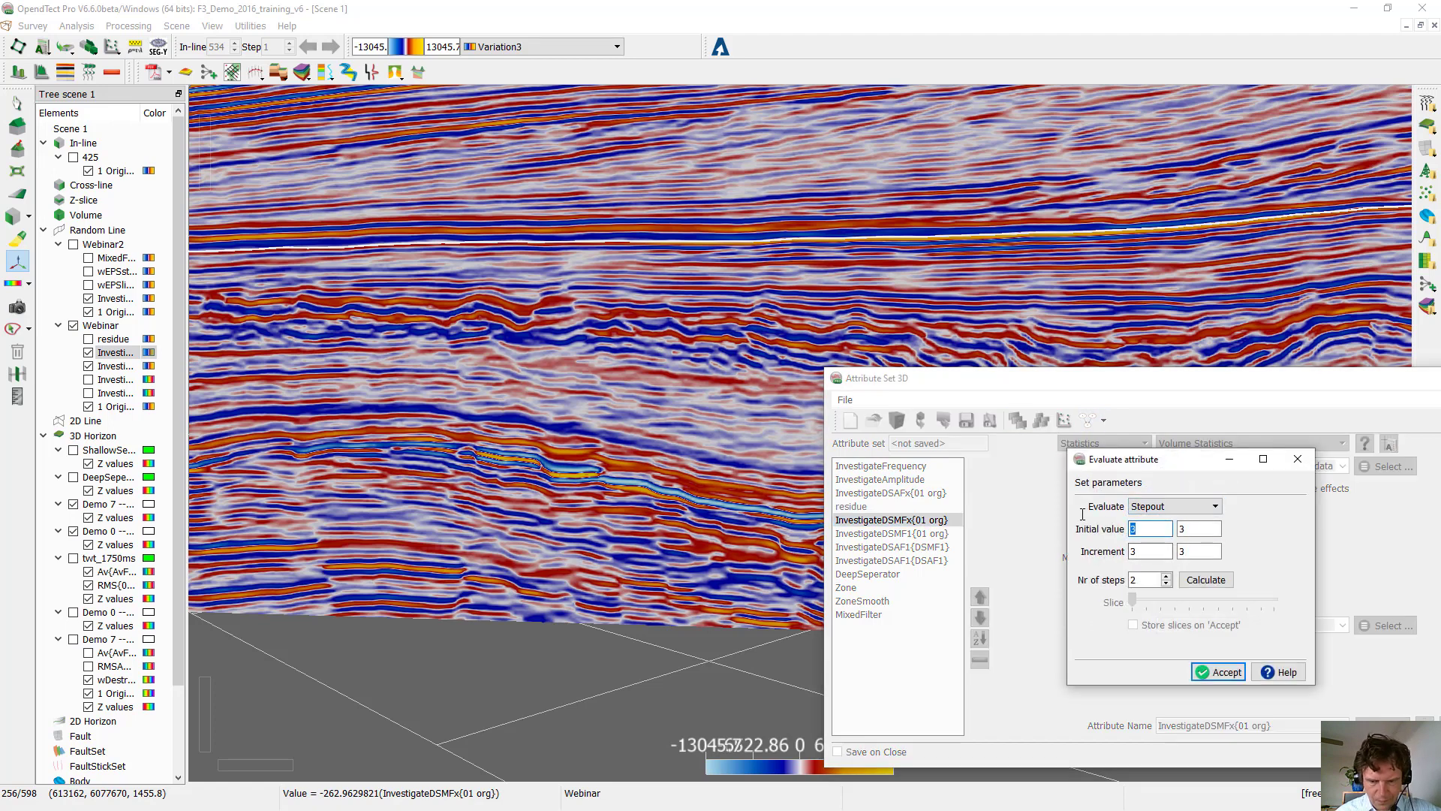
pyautogui.write('0')
pyautogui.press('Tab')
pyautogui.write('0')
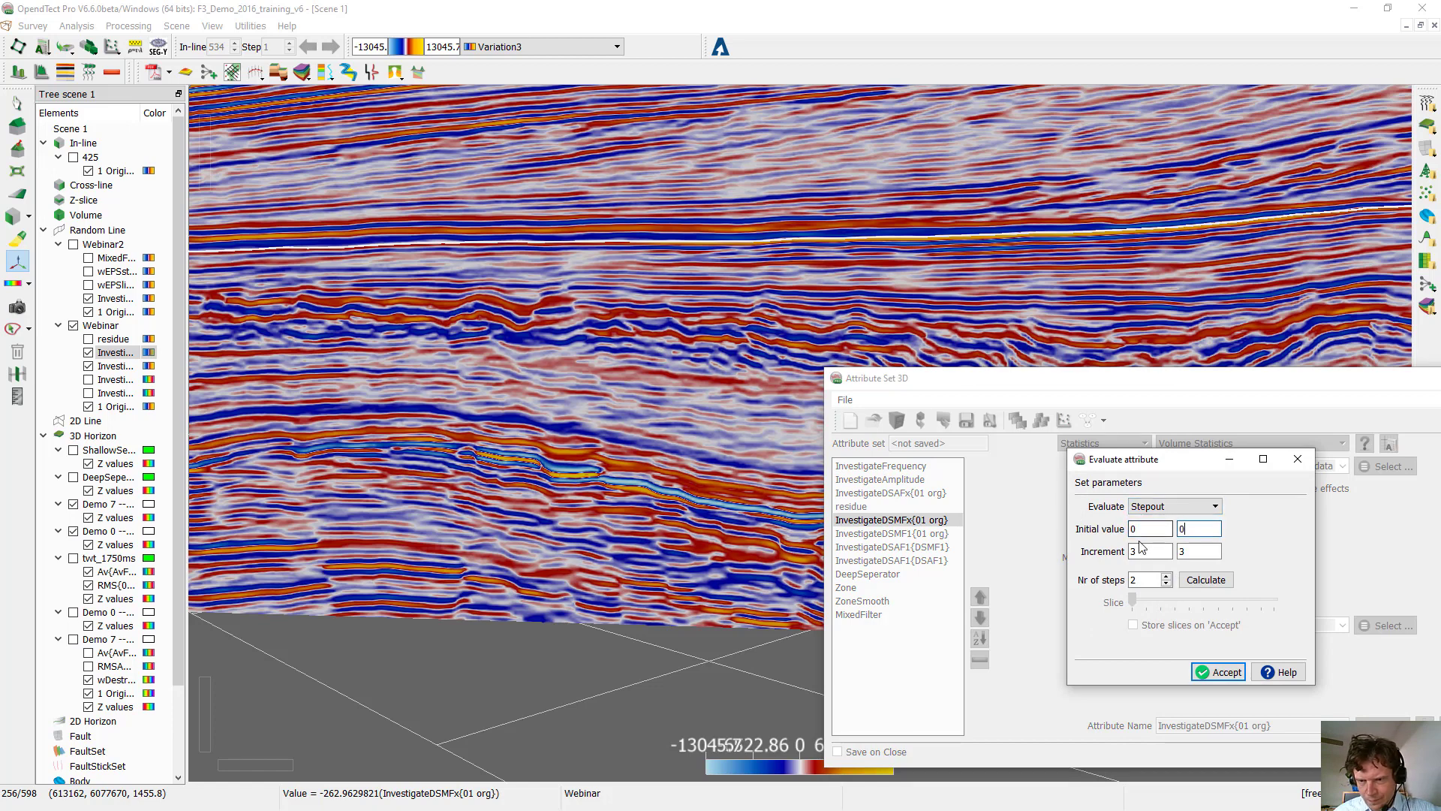
pyautogui.doubleClick(1141, 551)
pyautogui.write('1')
pyautogui.press('Tab')
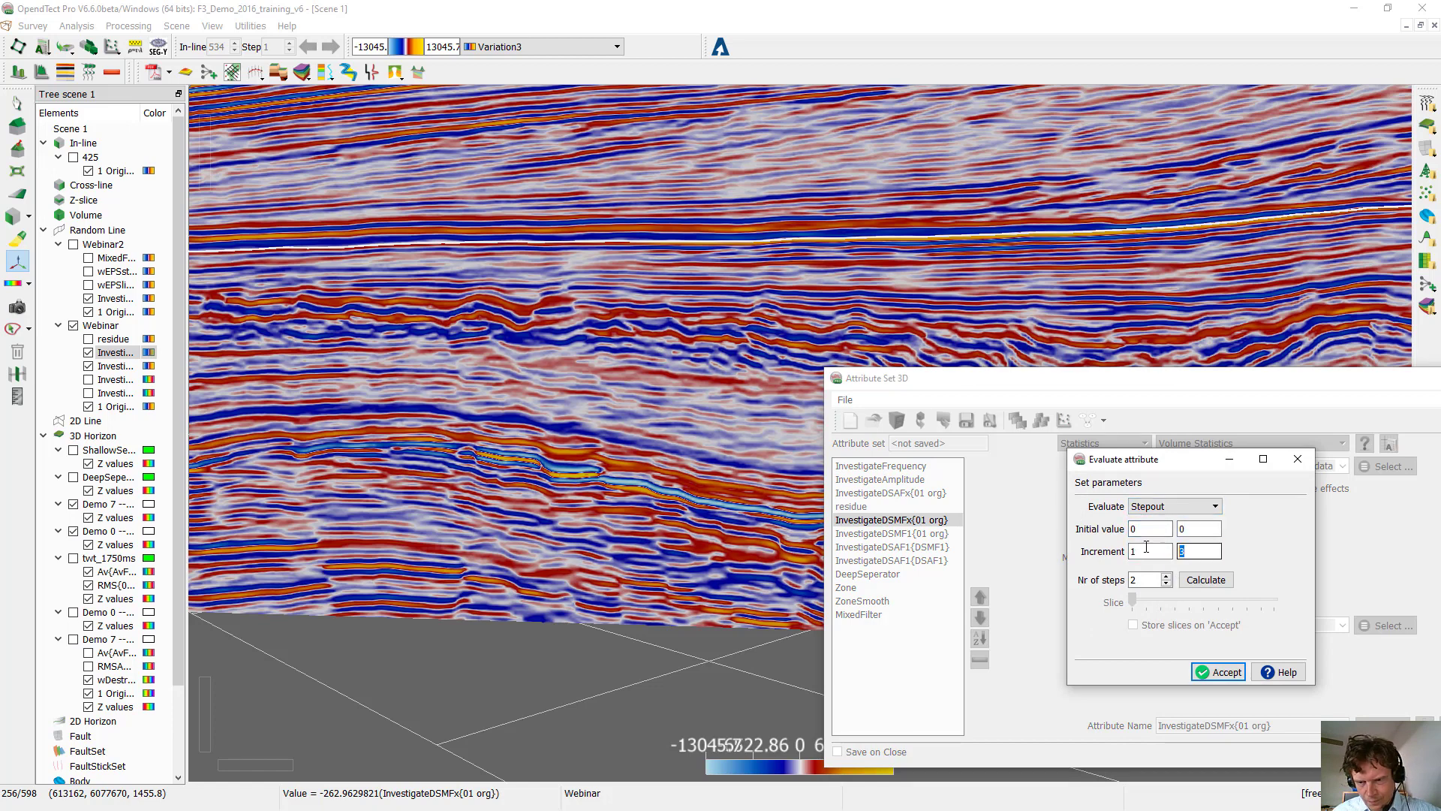
pyautogui.write('1')
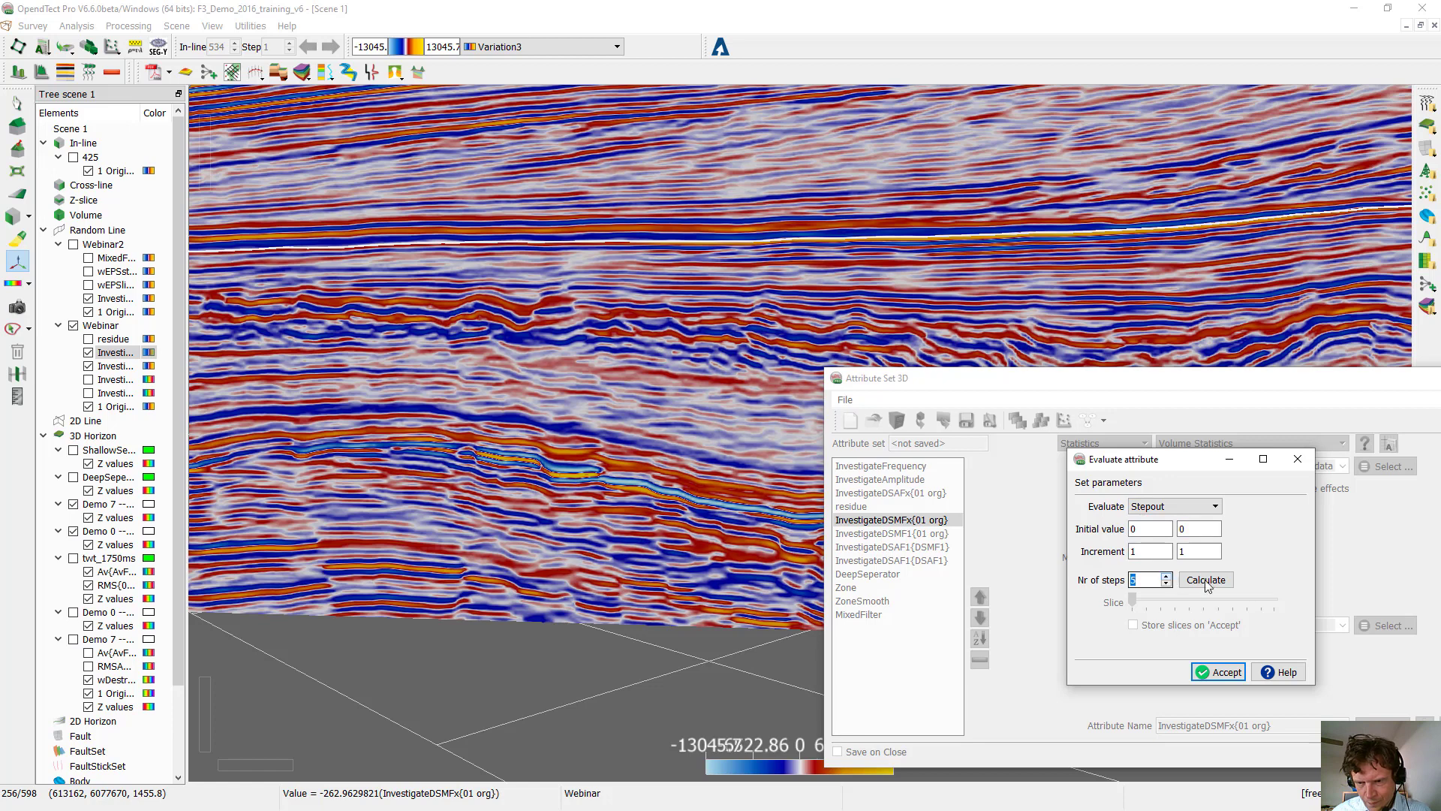
pyautogui.click(1203, 581)
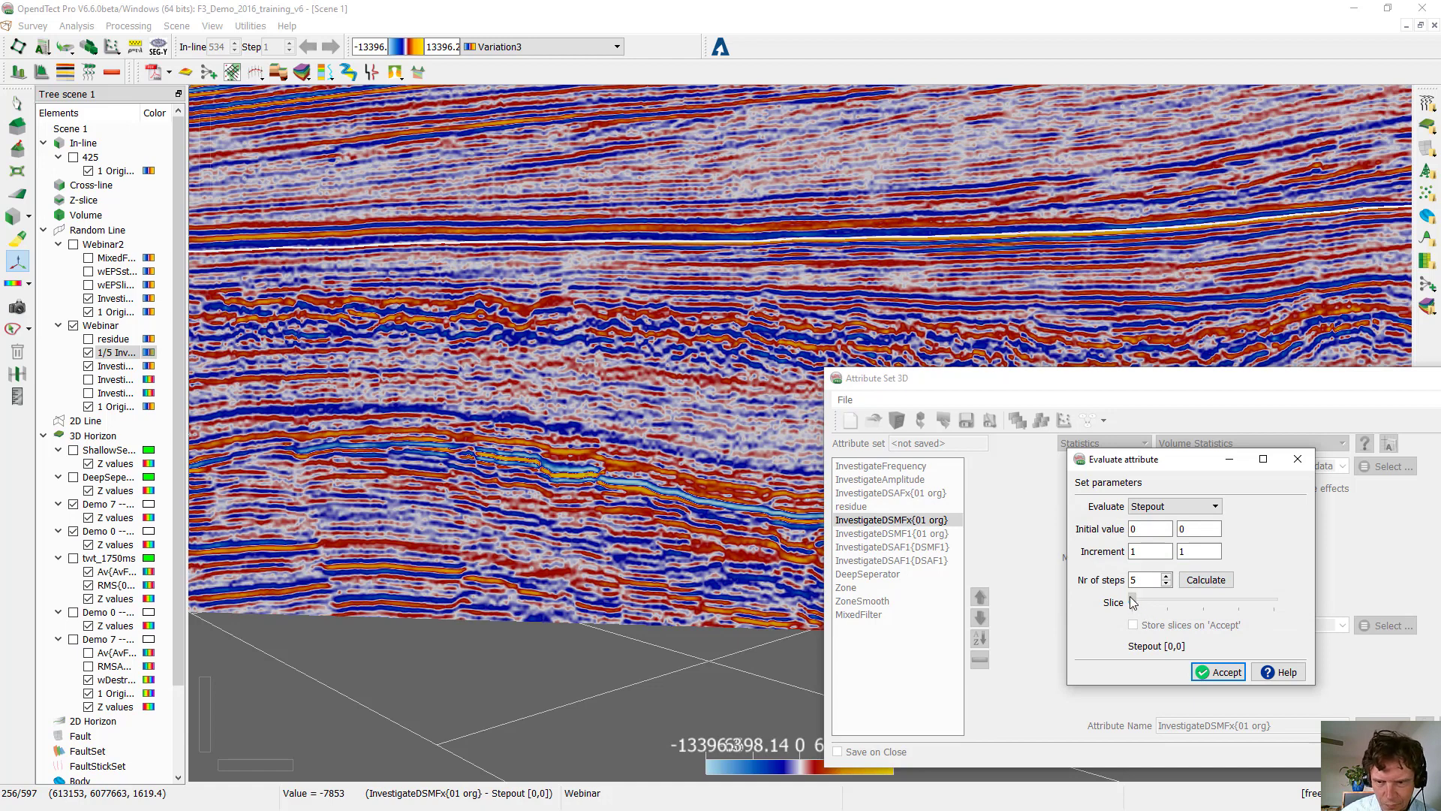
# Step: Review the evaluated slices up to Stepout [2,2], accept that stepout for InvestigateDSMFx(01 org), and bring the whole attribute set window into view
pyautogui.moveTo(1144, 602); pyautogui.dragTo(1160, 602)
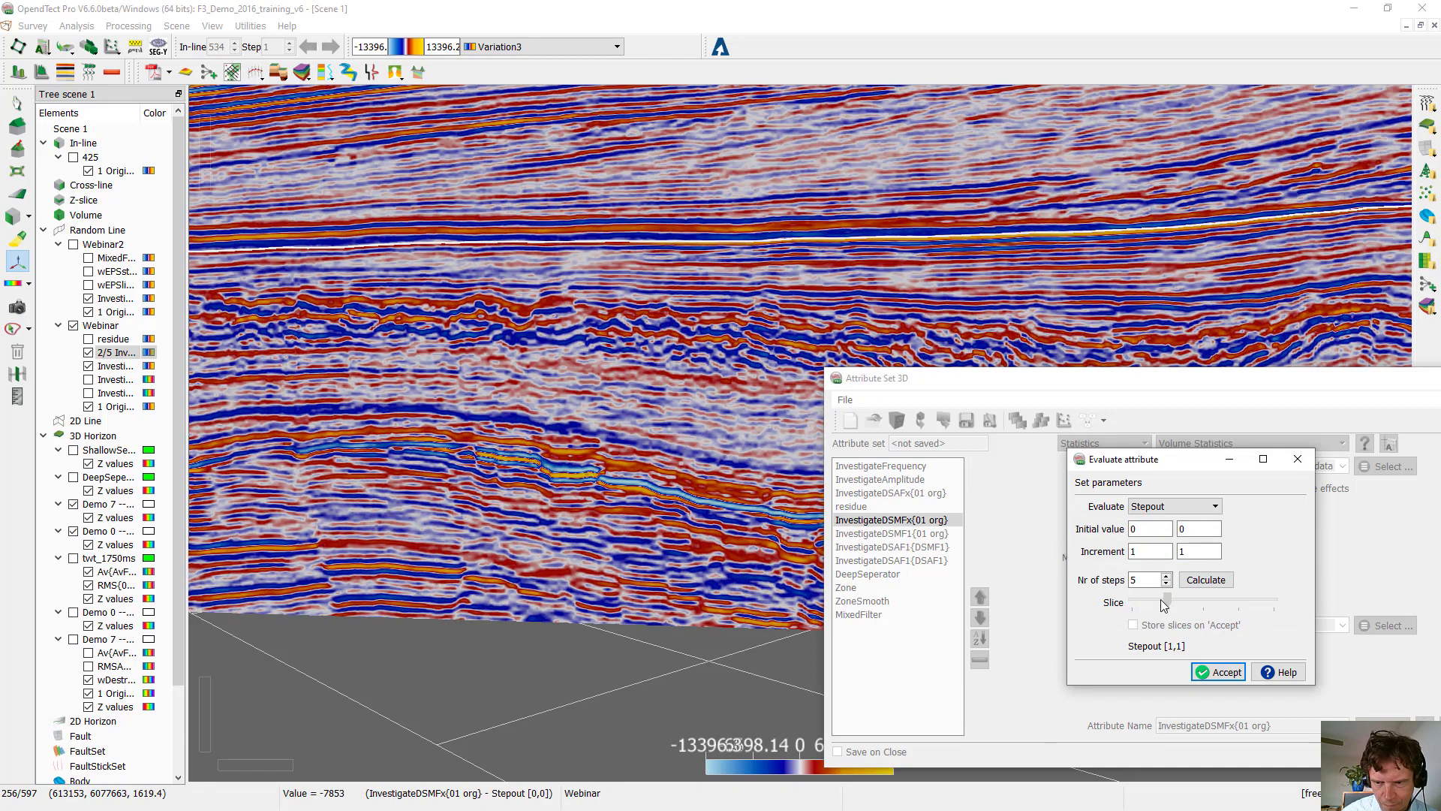
pyautogui.click(1184, 603)
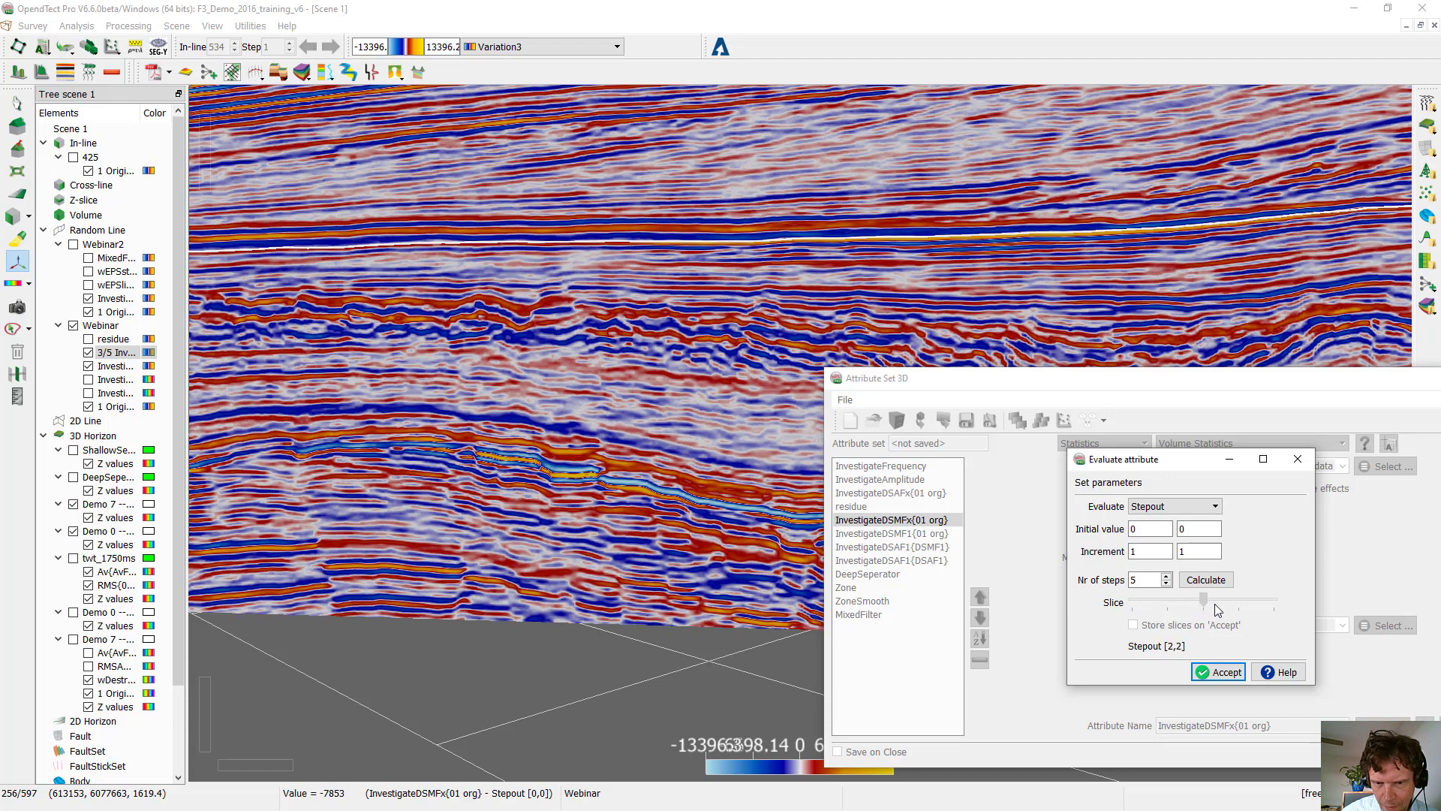
pyautogui.moveTo(1216, 605)
pyautogui.mouseDown()
pyautogui.moveTo(1274, 605)
pyautogui.moveTo(1133, 593)
pyautogui.moveTo(1223, 609)
pyautogui.moveTo(1207, 606)
pyautogui.mouseUp()
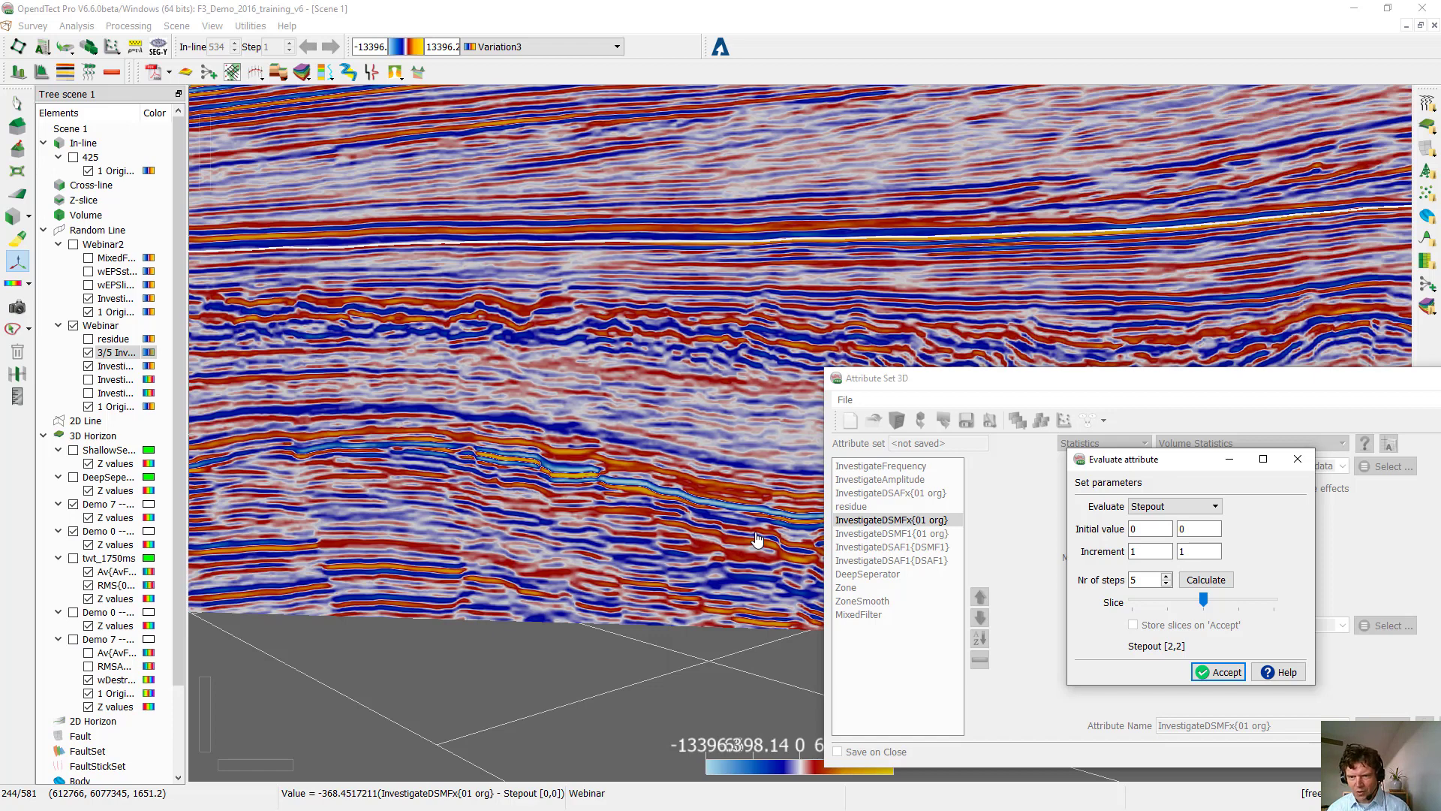
pyautogui.click(1228, 675)
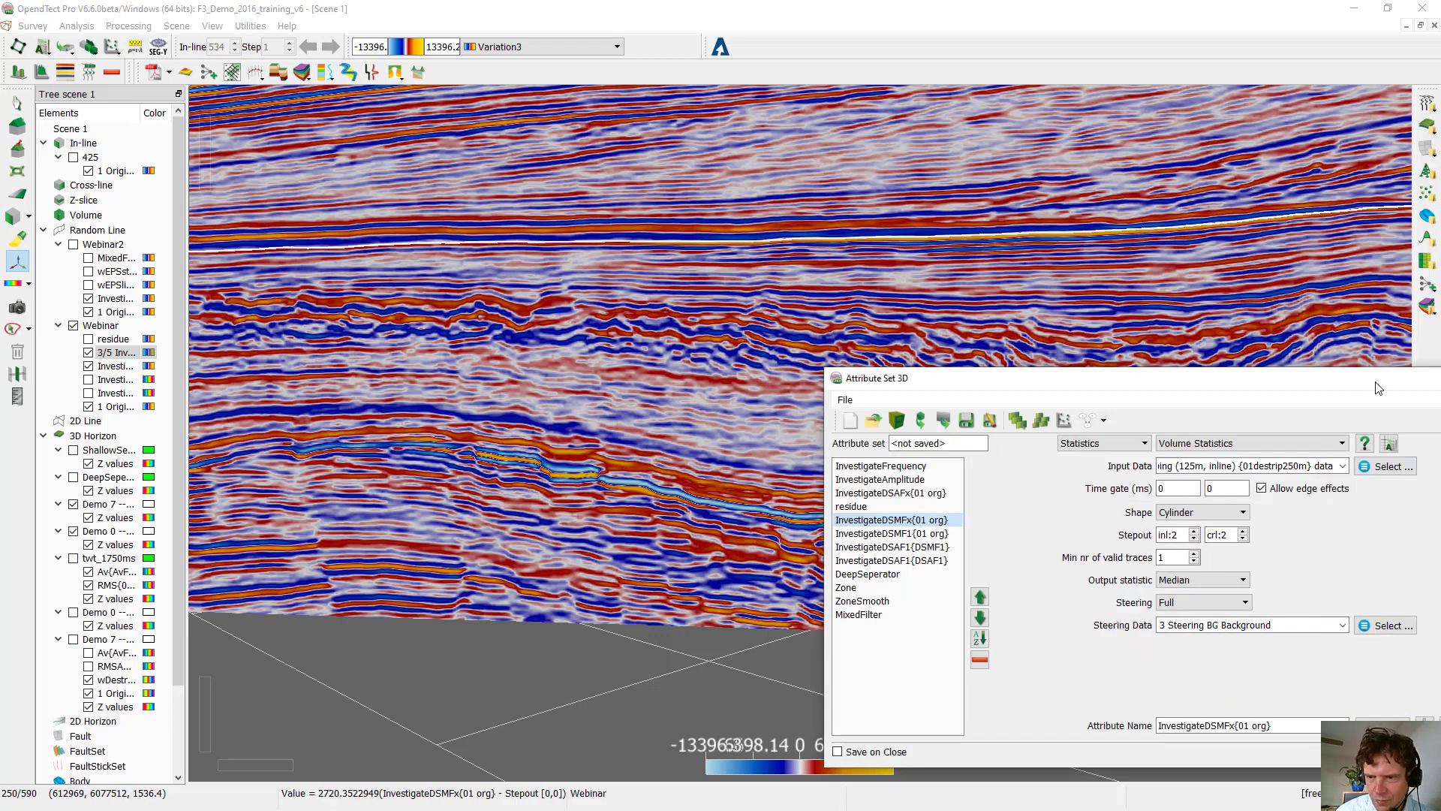
pyautogui.moveTo(1379, 387); pyautogui.dragTo(1169, 387)
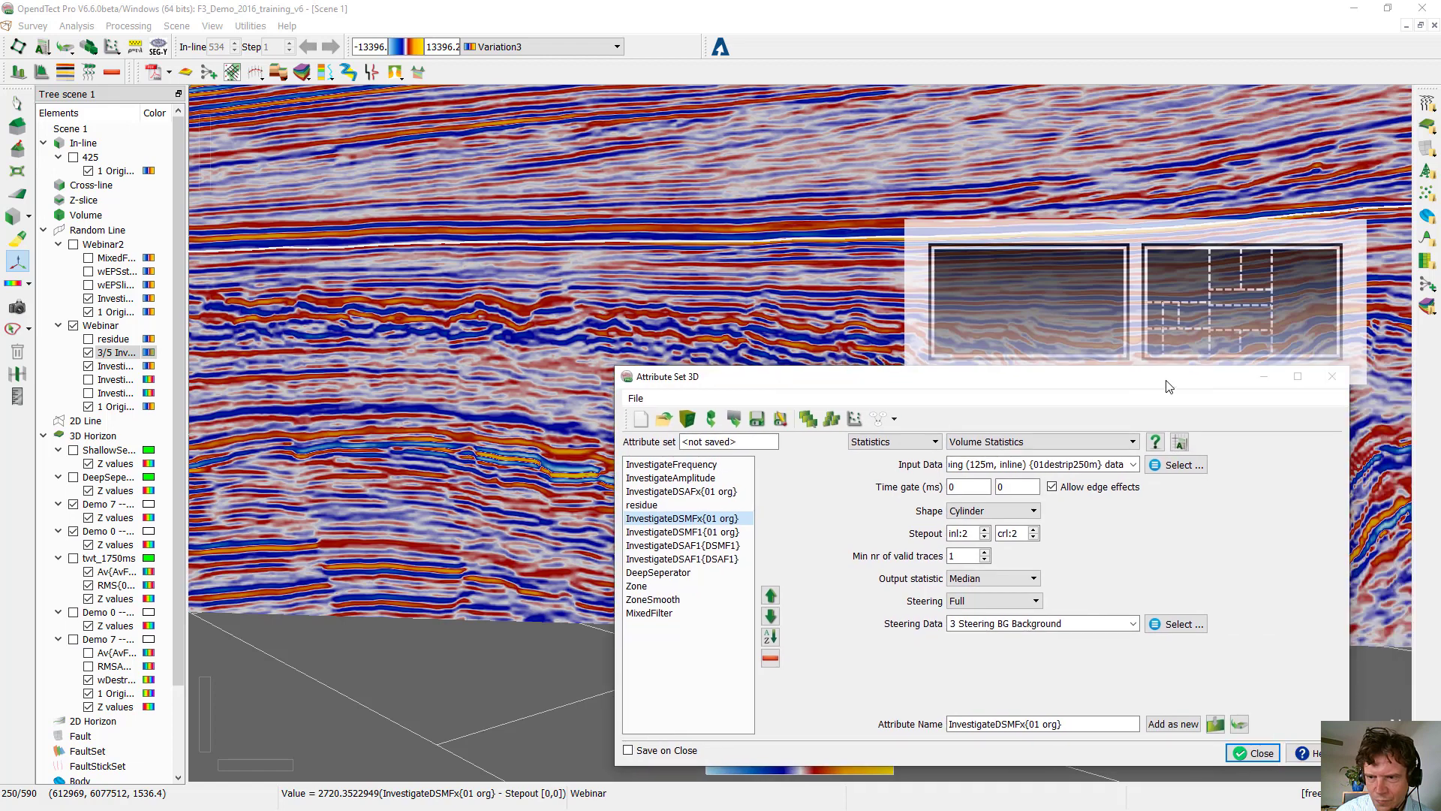
# Step: Move the attribute set window out of view, display the residue layer on the Webinar random line and select it
pyautogui.click(1266, 379)
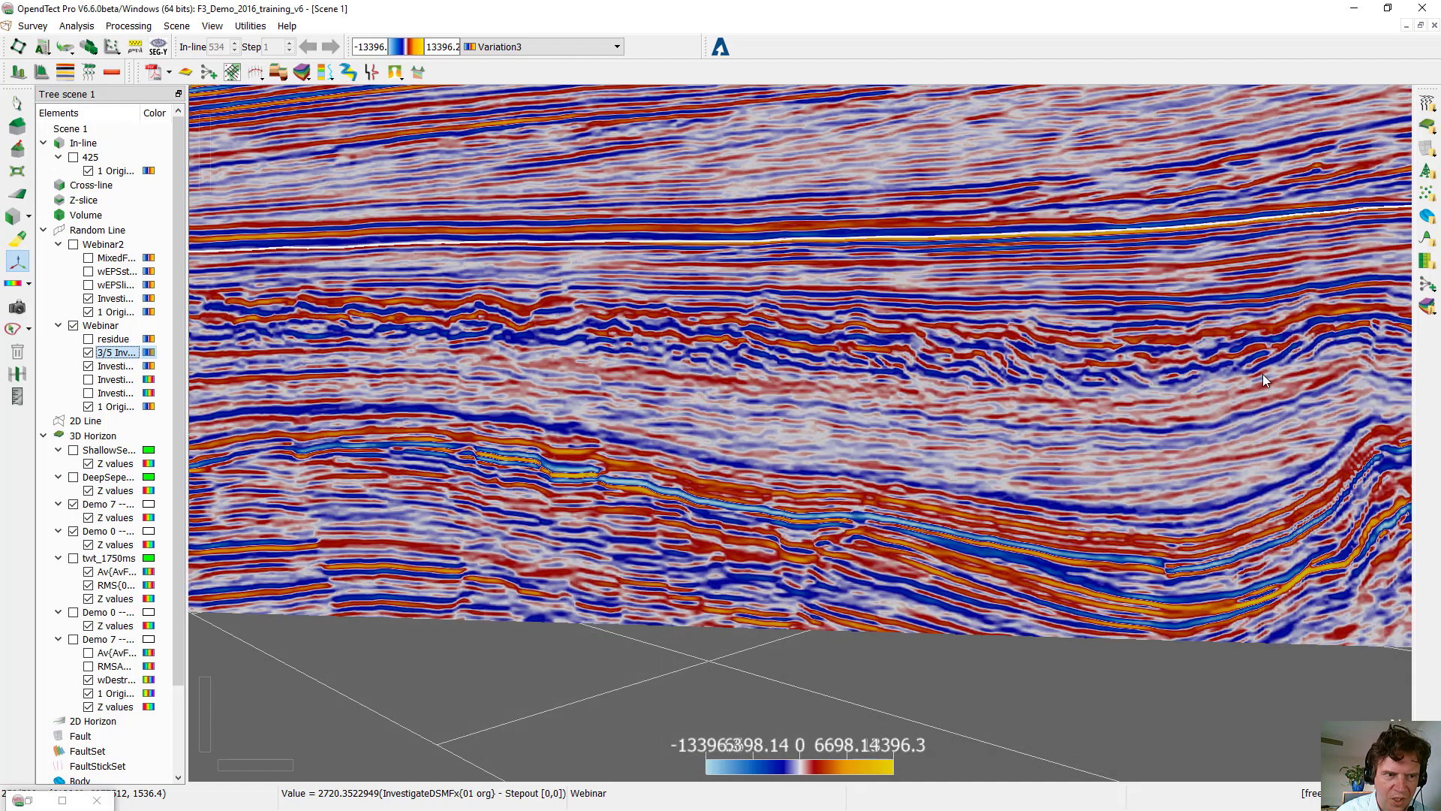
pyautogui.click(87, 340)
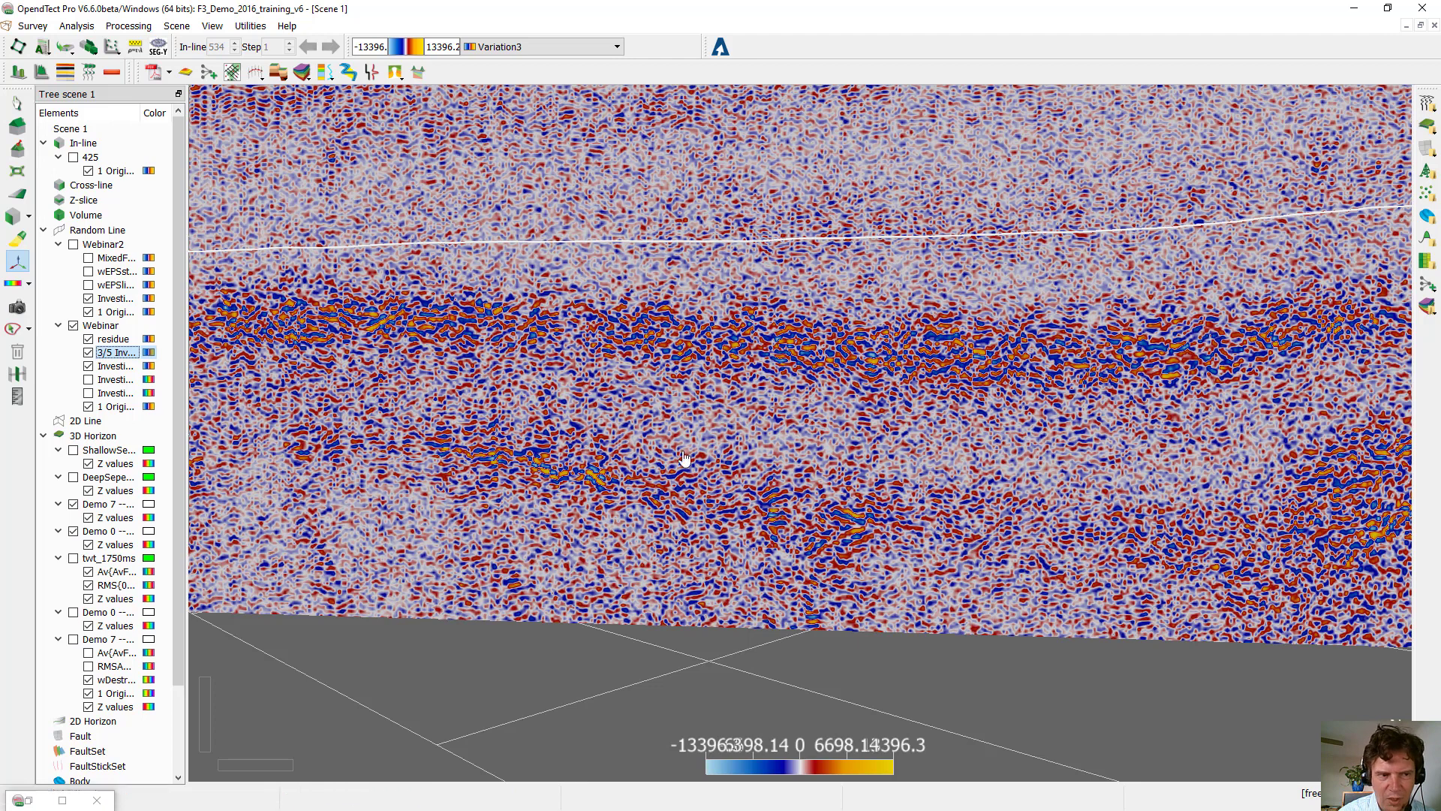
pyautogui.click(114, 339)
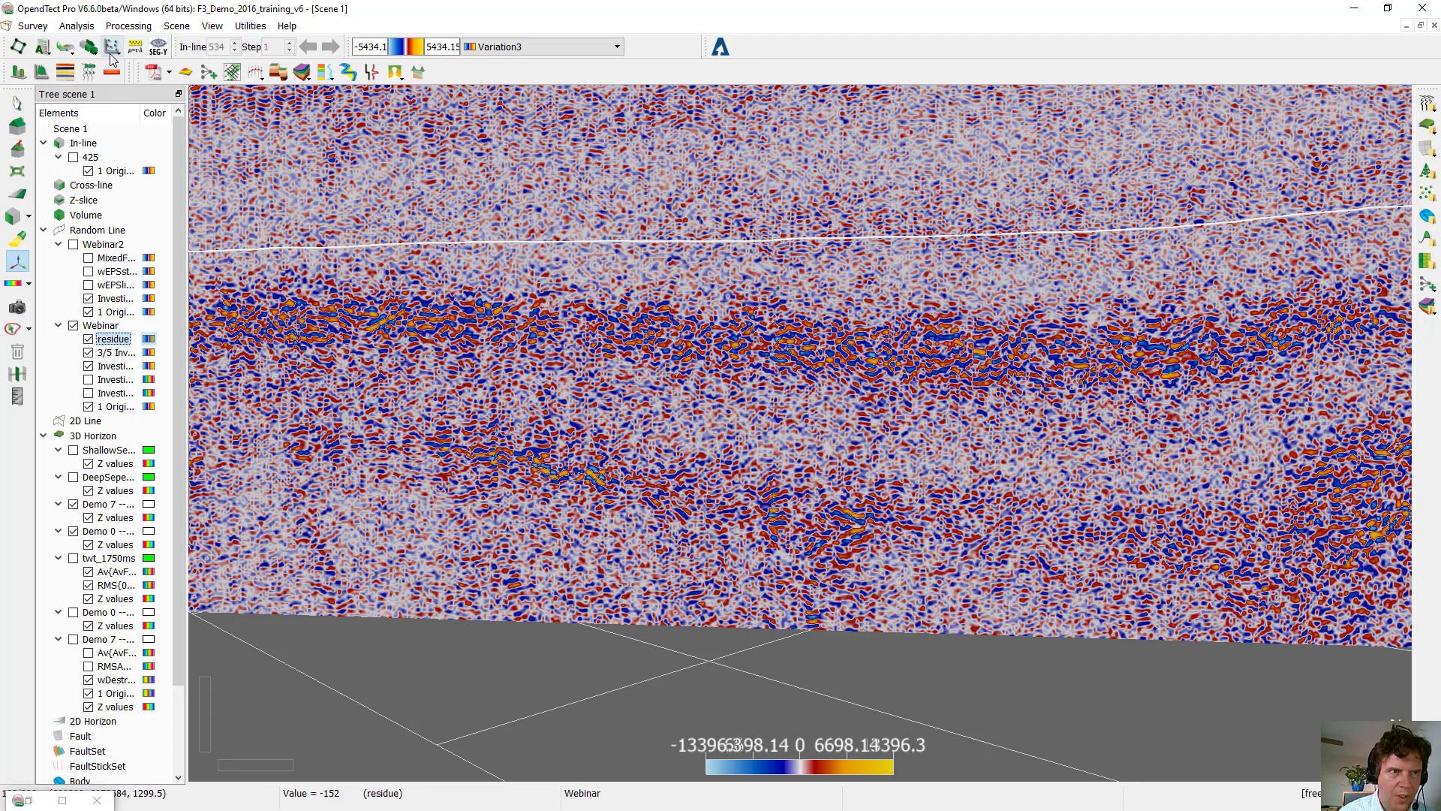
# Step: Bring back the 3D attribute set beside the scene and open the residue attribute's definition, with the Webinar line's residue layer selected
pyautogui.click(41, 47)
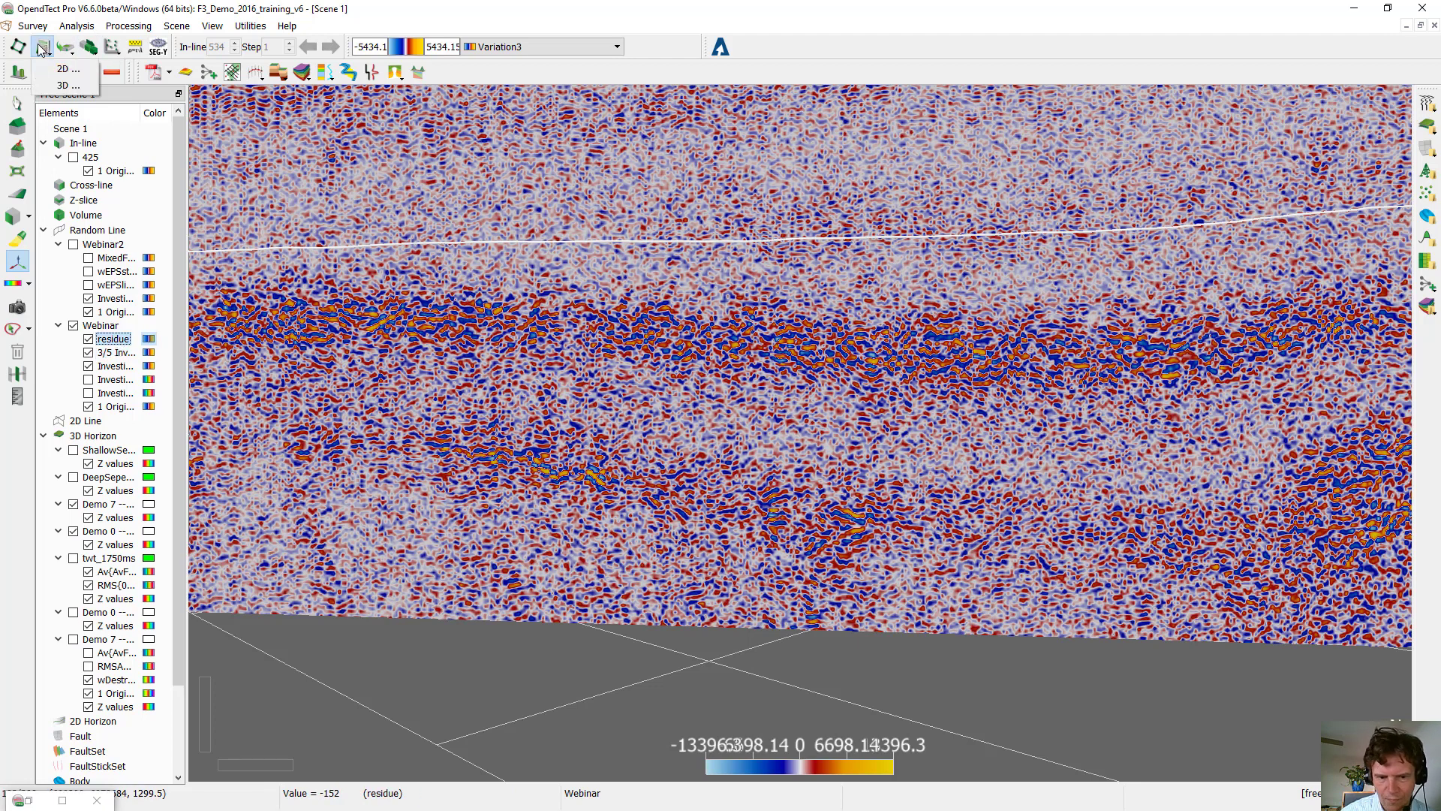
pyautogui.click(40, 47)
pyautogui.click(63, 801)
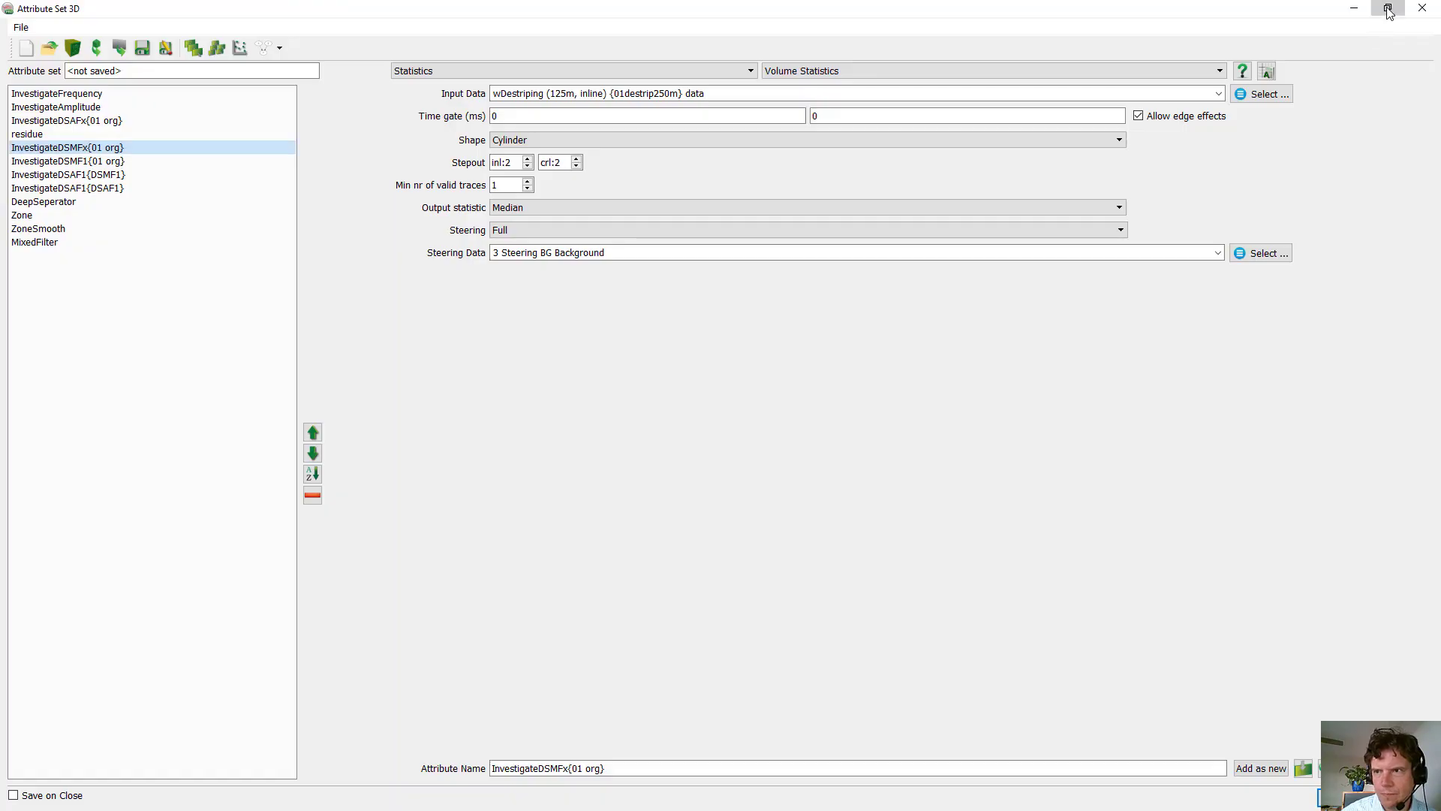
pyautogui.click(1389, 9)
pyautogui.moveTo(894, 375); pyautogui.dragTo(1187, 401)
pyautogui.click(934, 520)
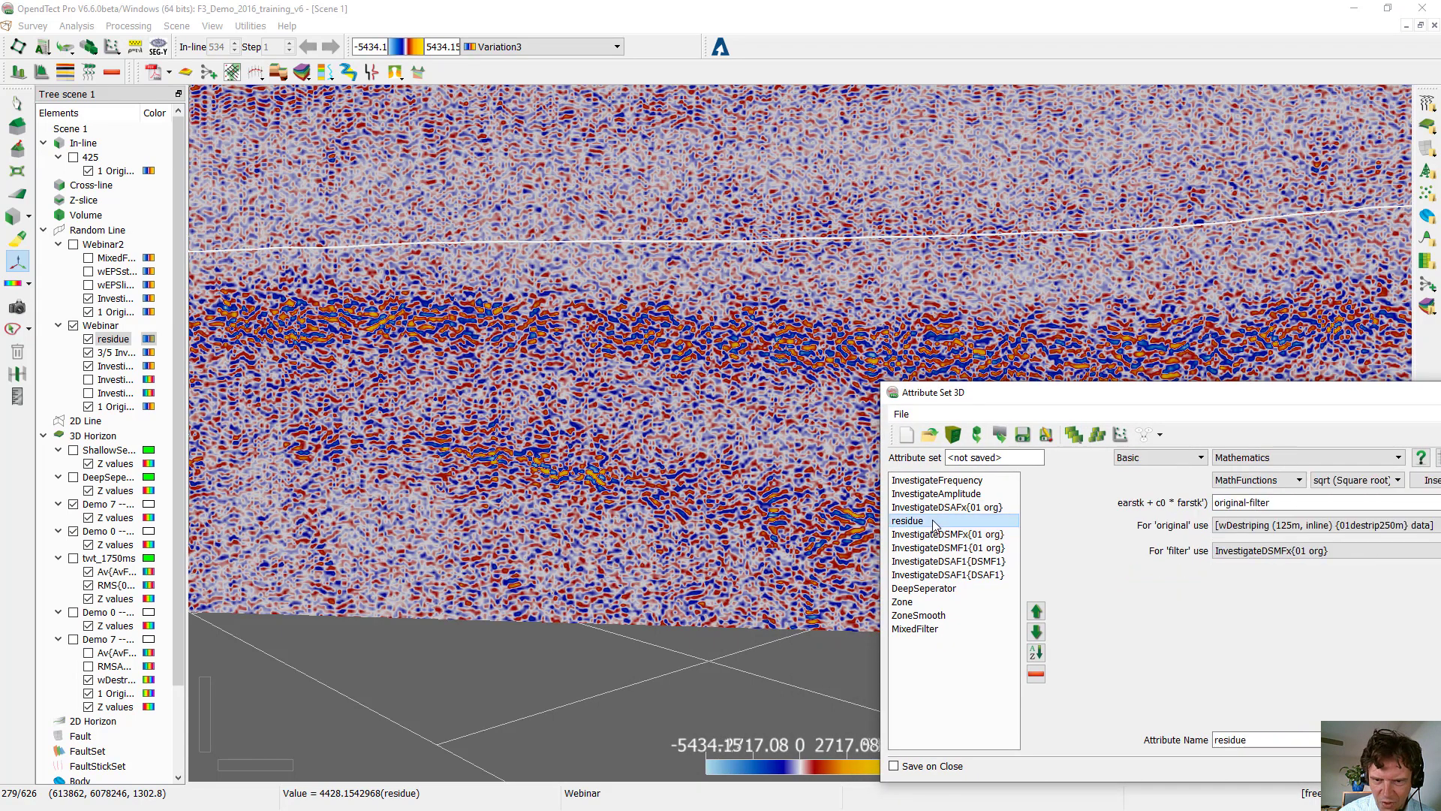
pyautogui.click(126, 339)
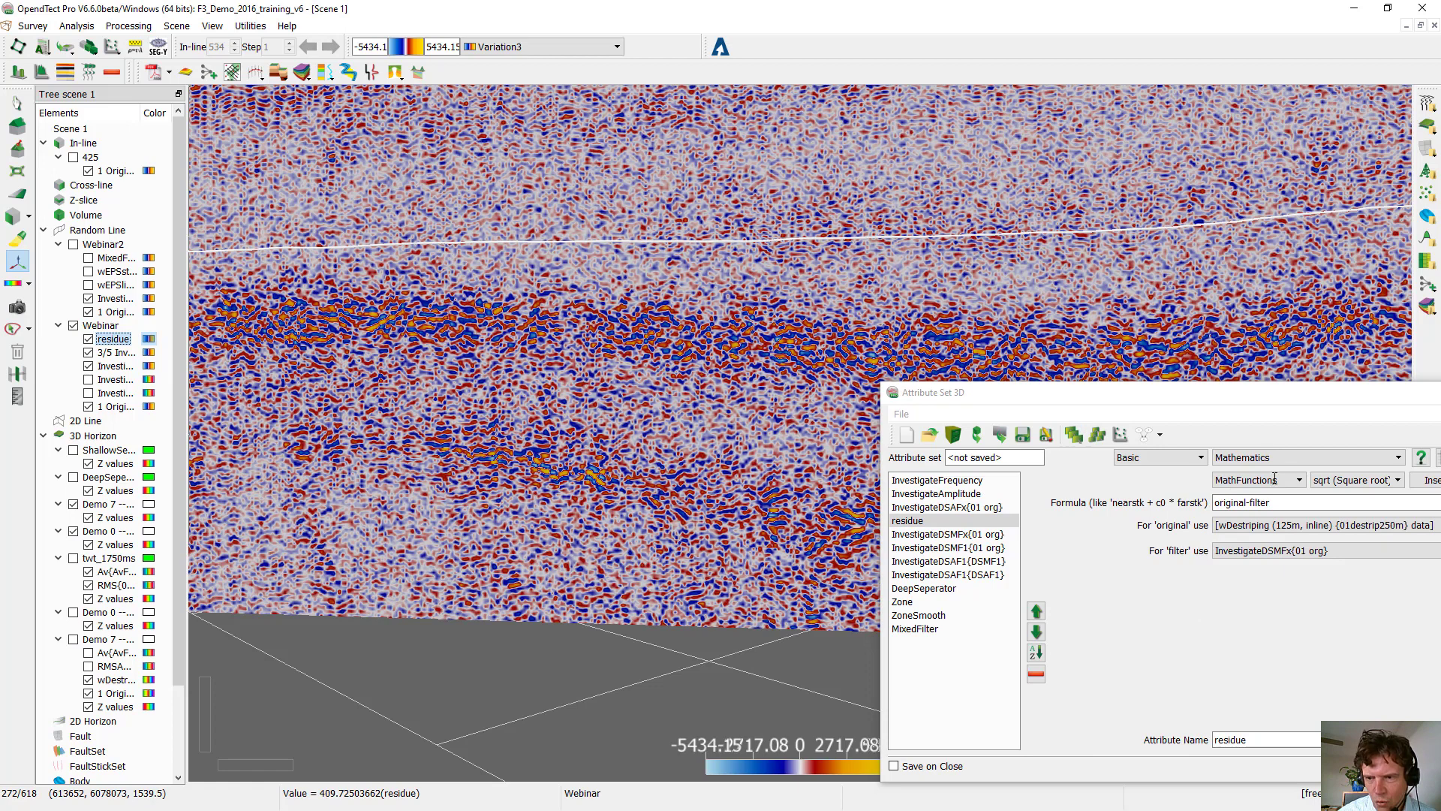
# Step: Evaluate the stepout across attributes for residue with initial values 0 and 0, increments 1 and 1, and 5 steps, and calculate the slices
pyautogui.click(1097, 434)
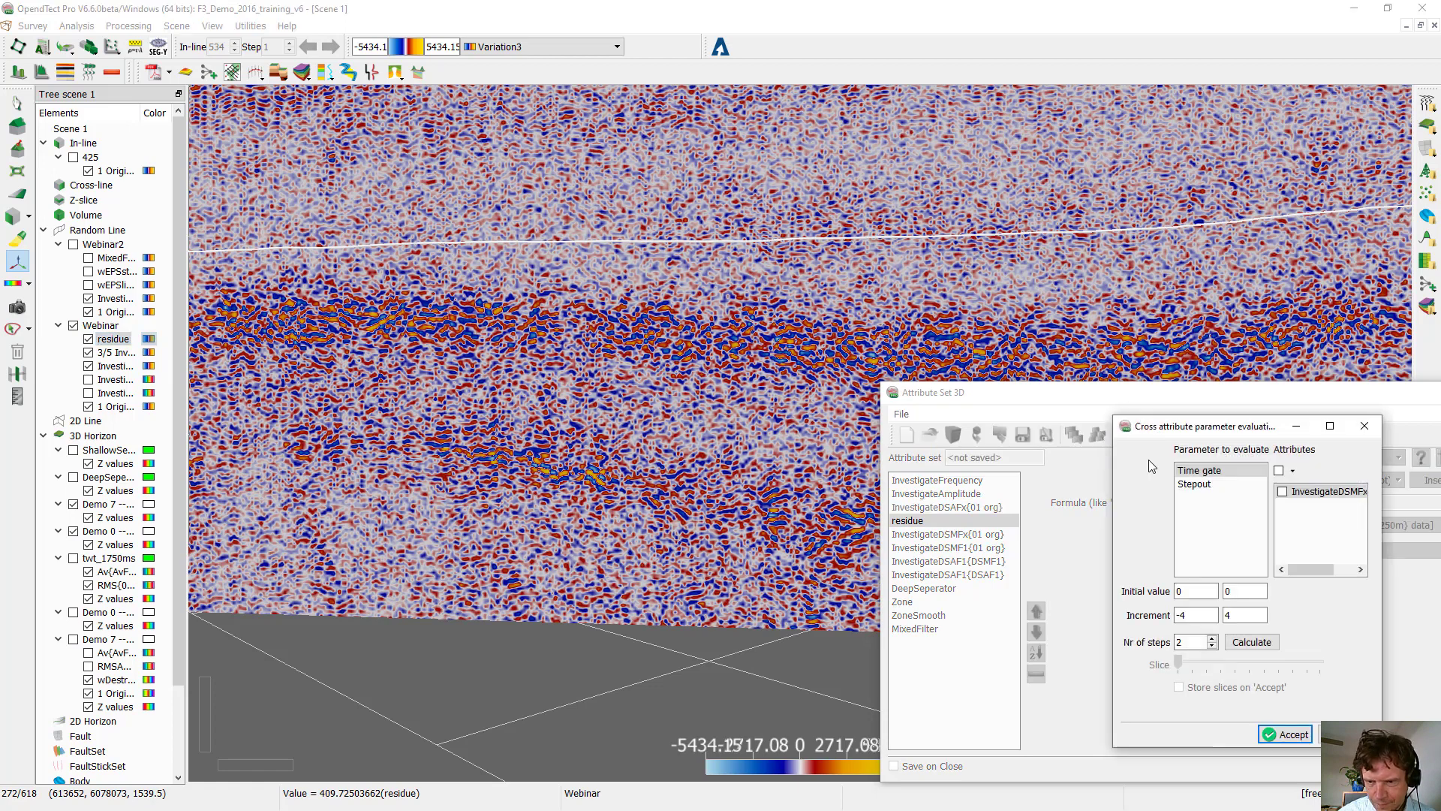
pyautogui.click(1205, 484)
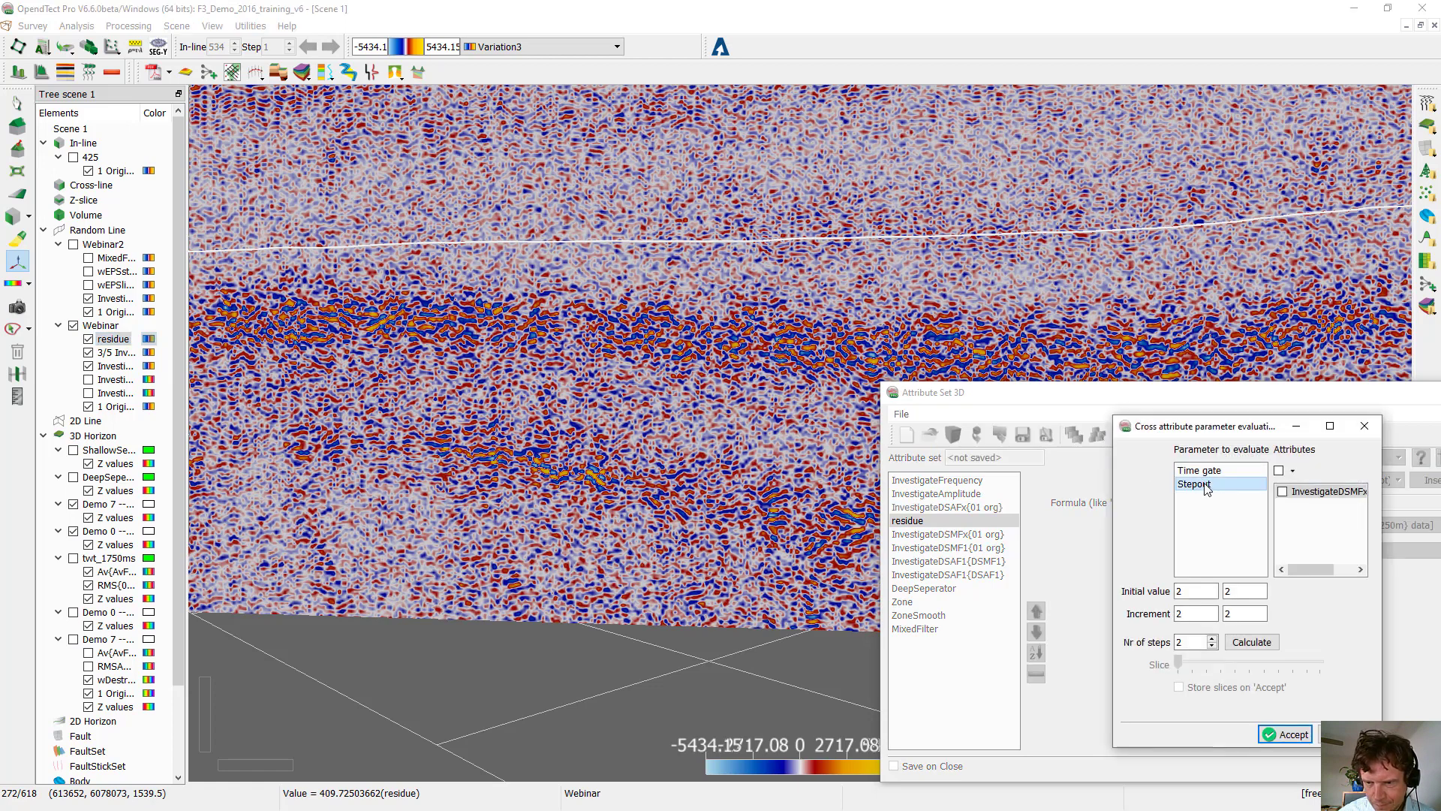
pyautogui.doubleClick(1184, 594)
pyautogui.write('0')
pyautogui.click(1235, 594)
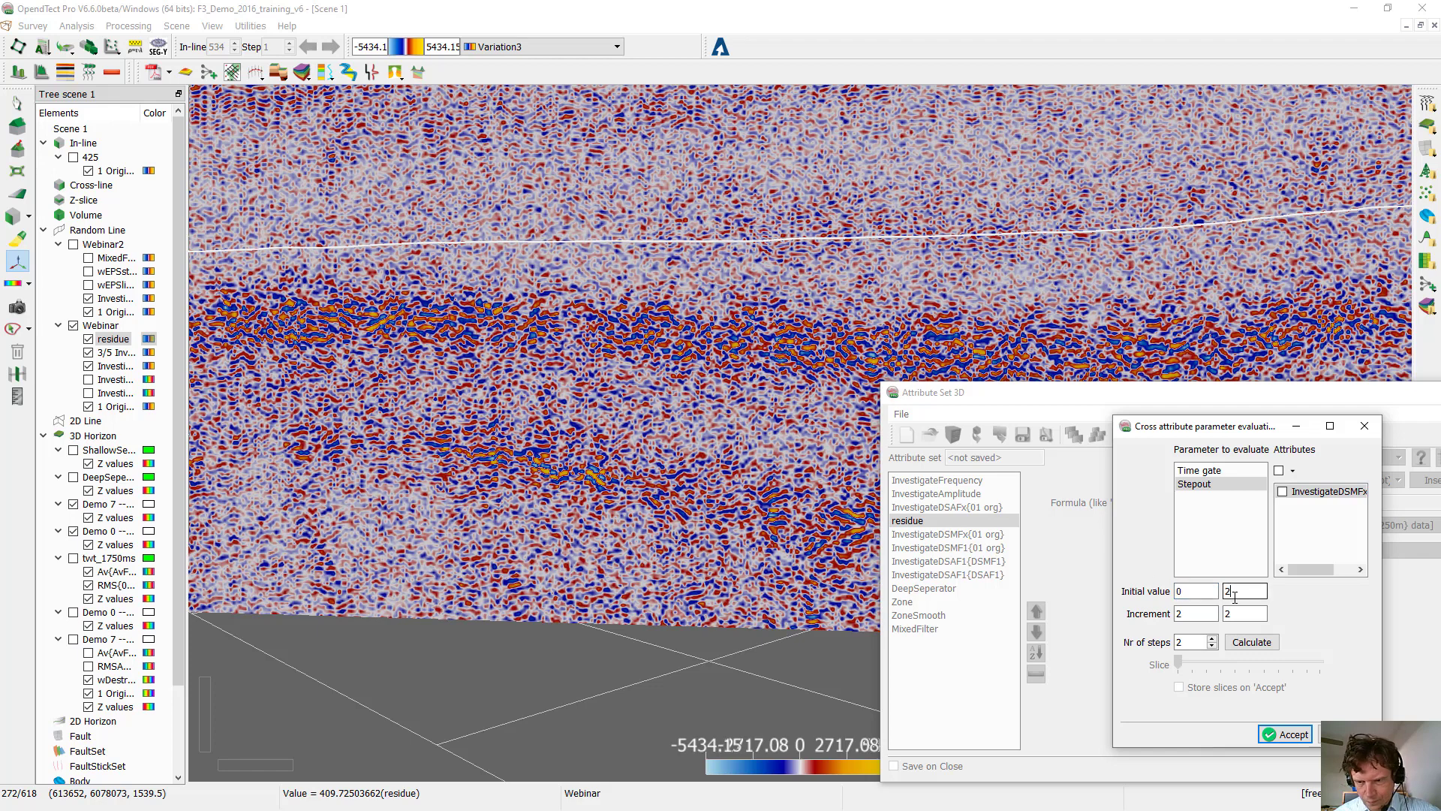
pyautogui.press('BackSpace')
pyautogui.write('0')
pyautogui.press('Tab')
pyautogui.write('1')
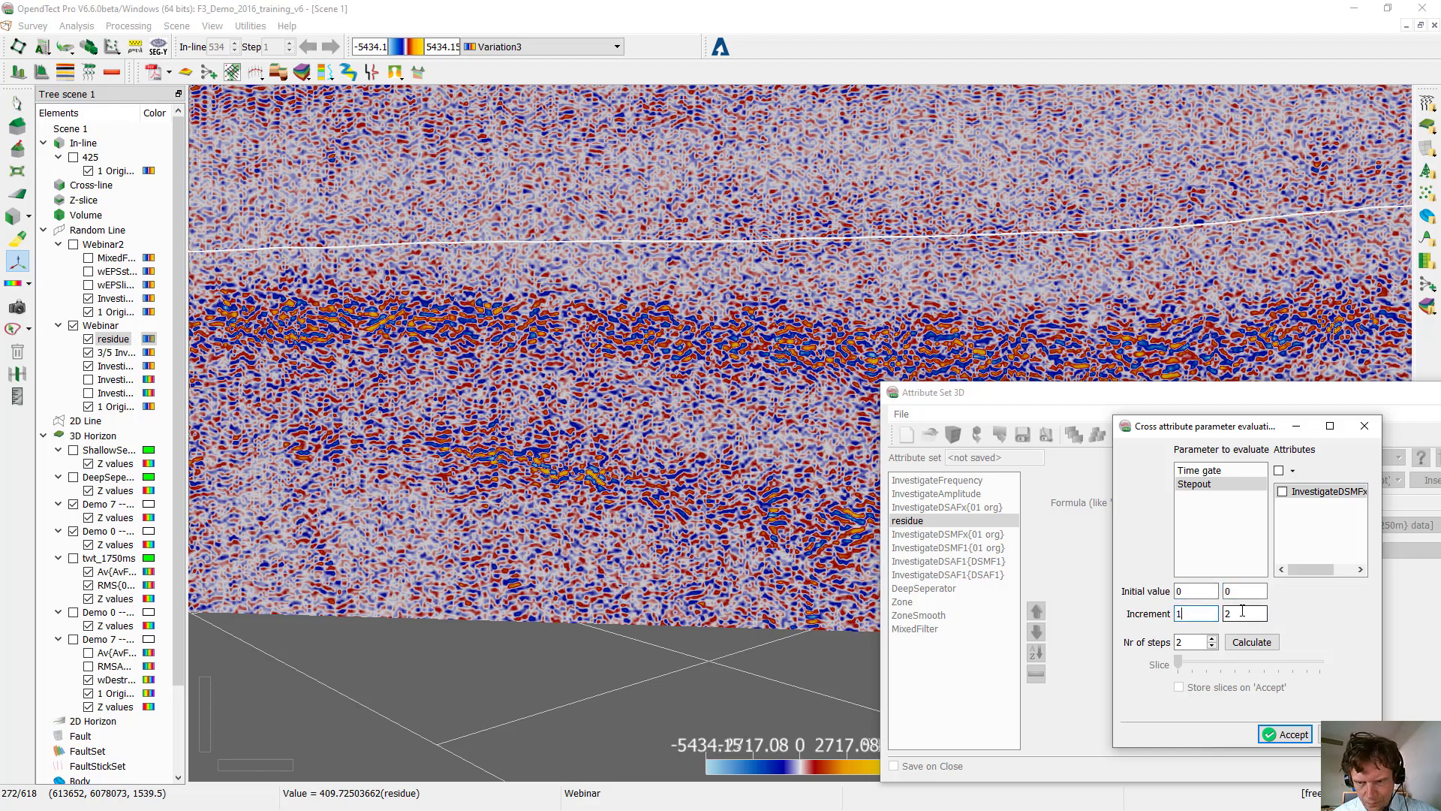
pyautogui.press('Tab')
pyautogui.write('1')
pyautogui.click(1211, 639)
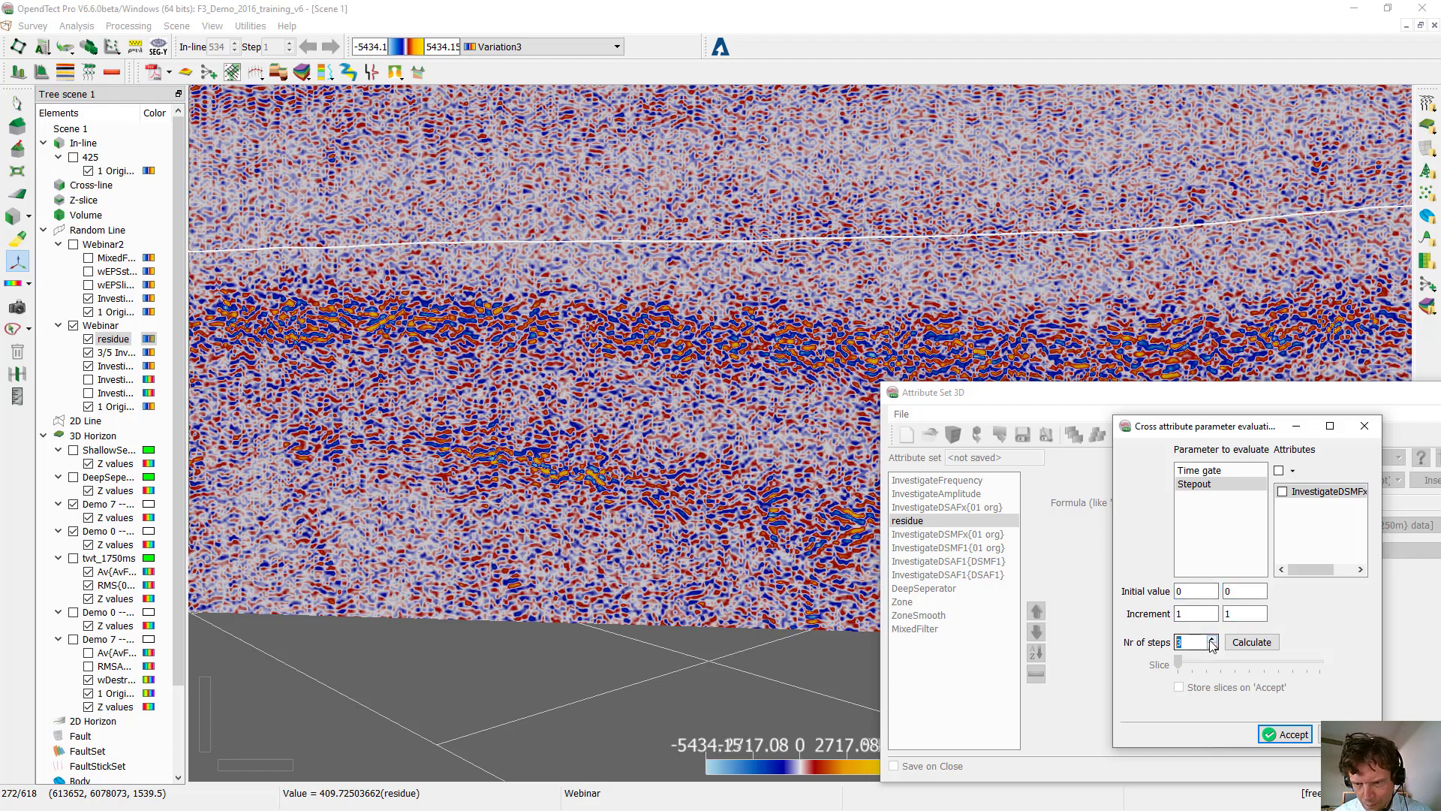
pyautogui.click(1251, 642)
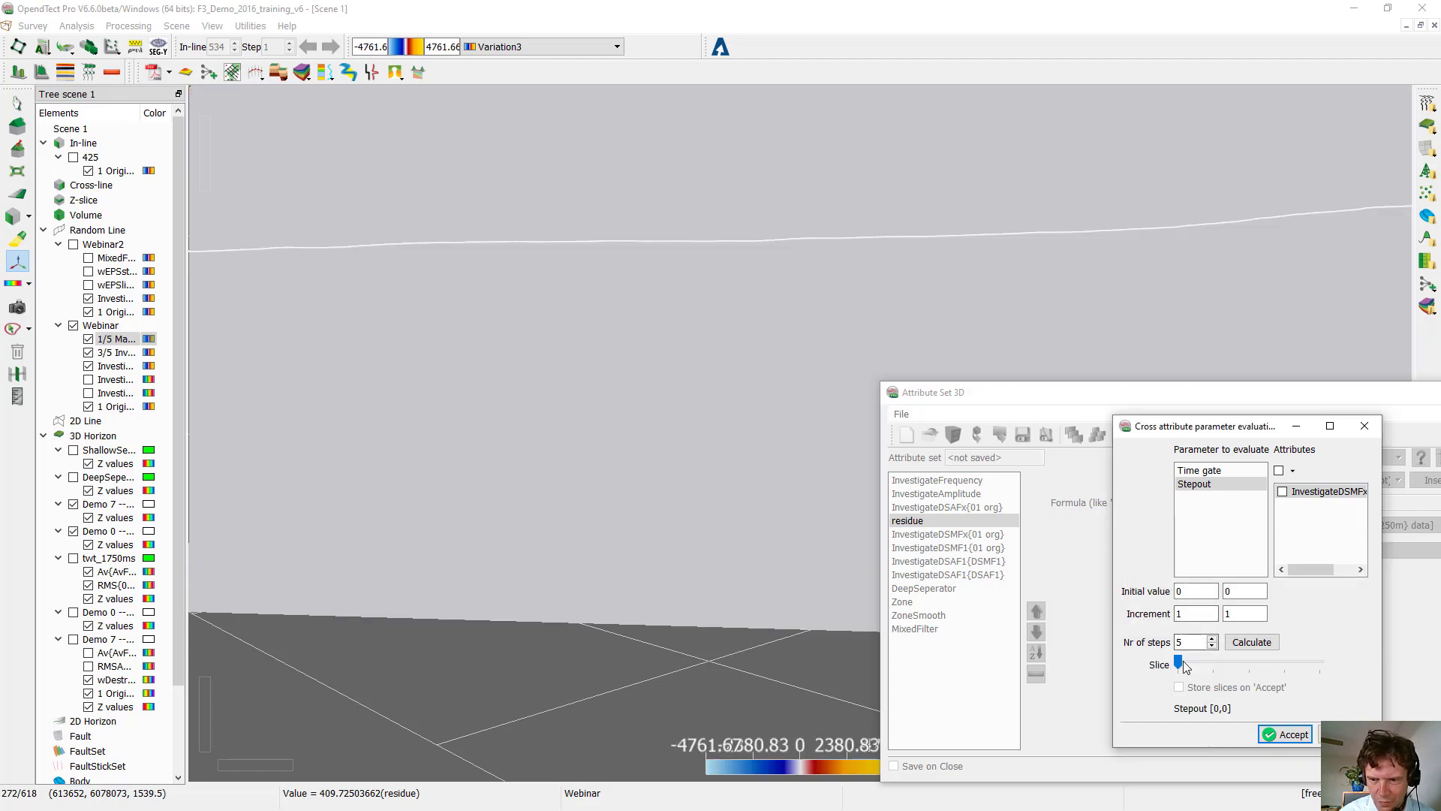
# Step: Review the evaluated residue slices up to Stepout [3,3], accept that stepout, and bring more of the attribute set window into view
pyautogui.moveTo(1178, 660); pyautogui.dragTo(1278, 661)
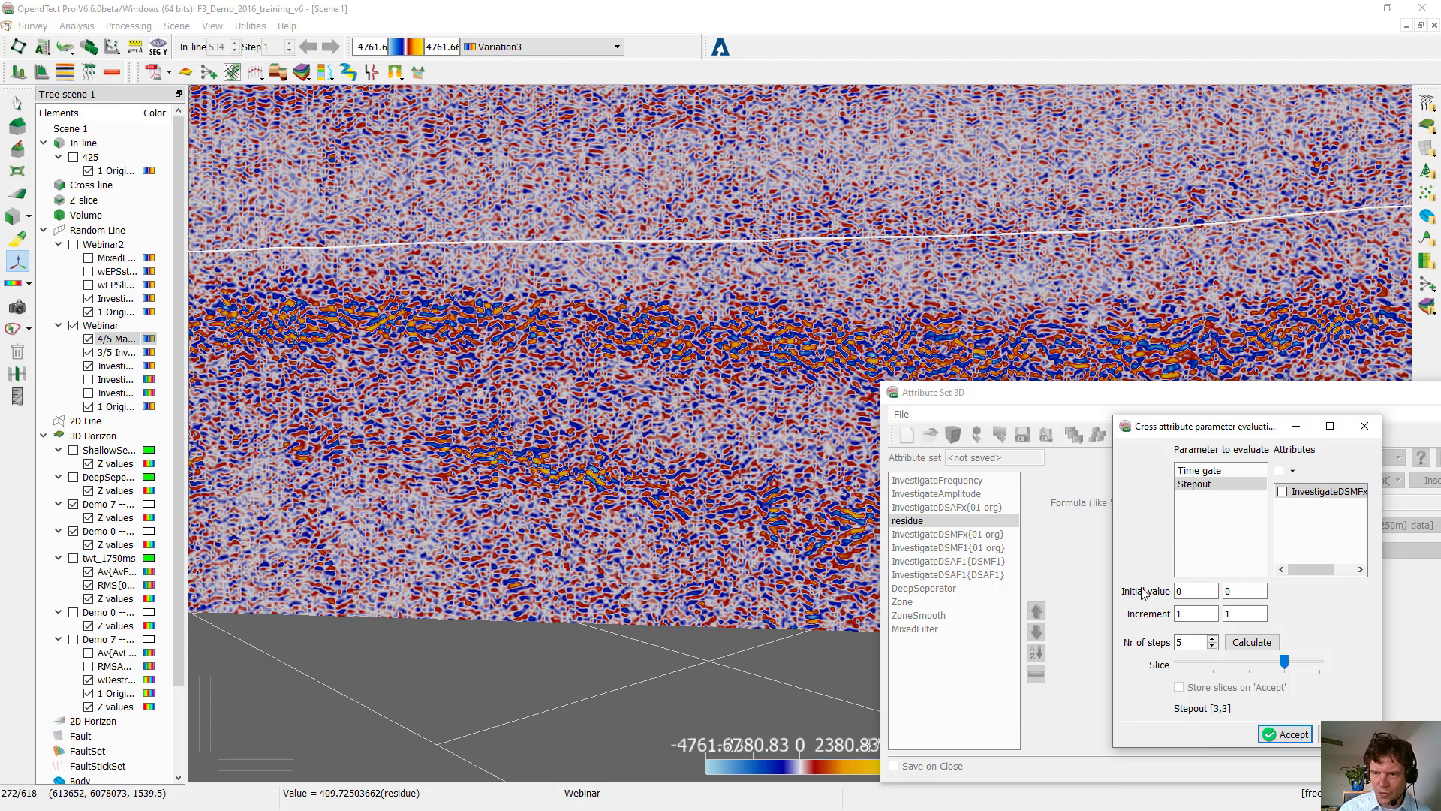
pyautogui.click(1297, 736)
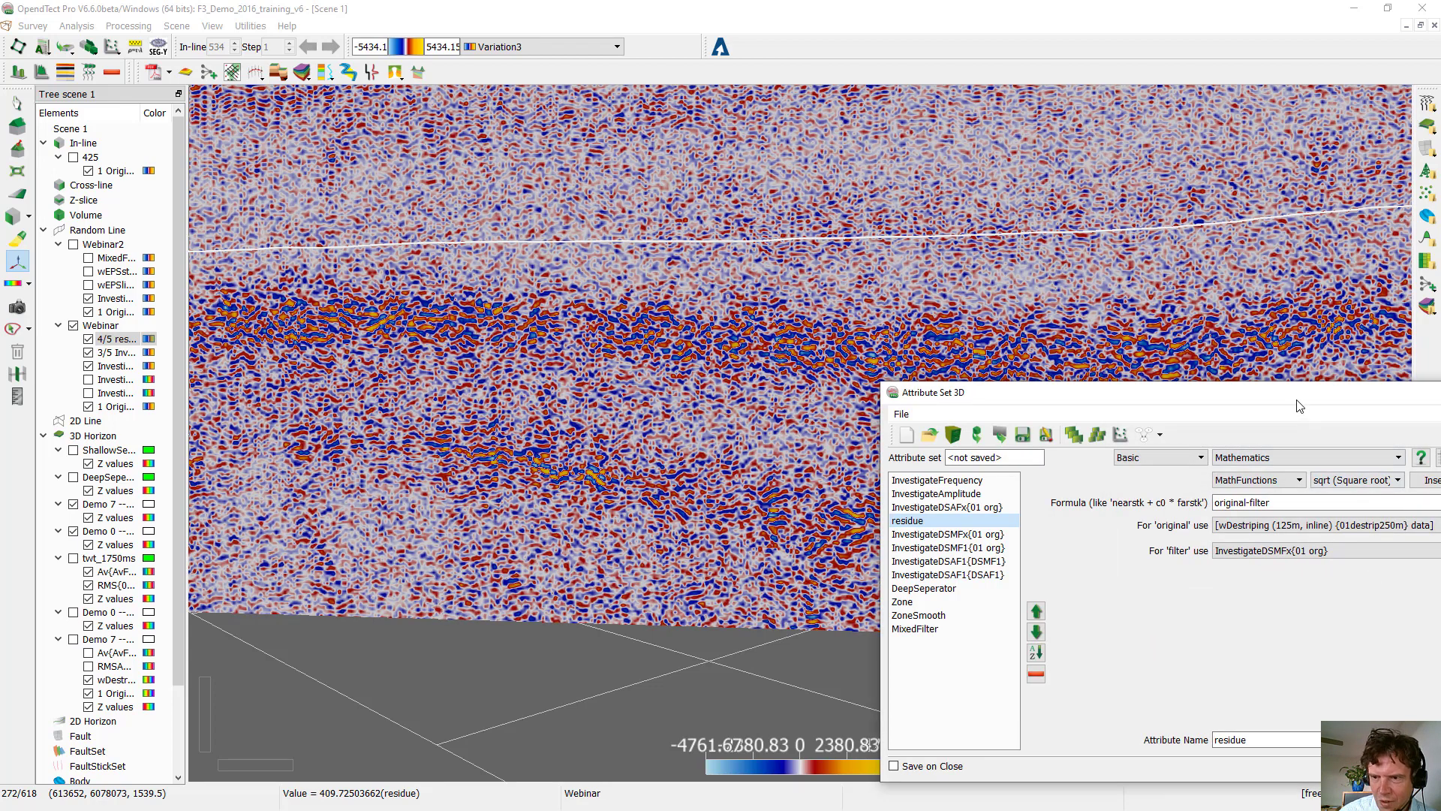
pyautogui.moveTo(1291, 393); pyautogui.dragTo(1209, 294)
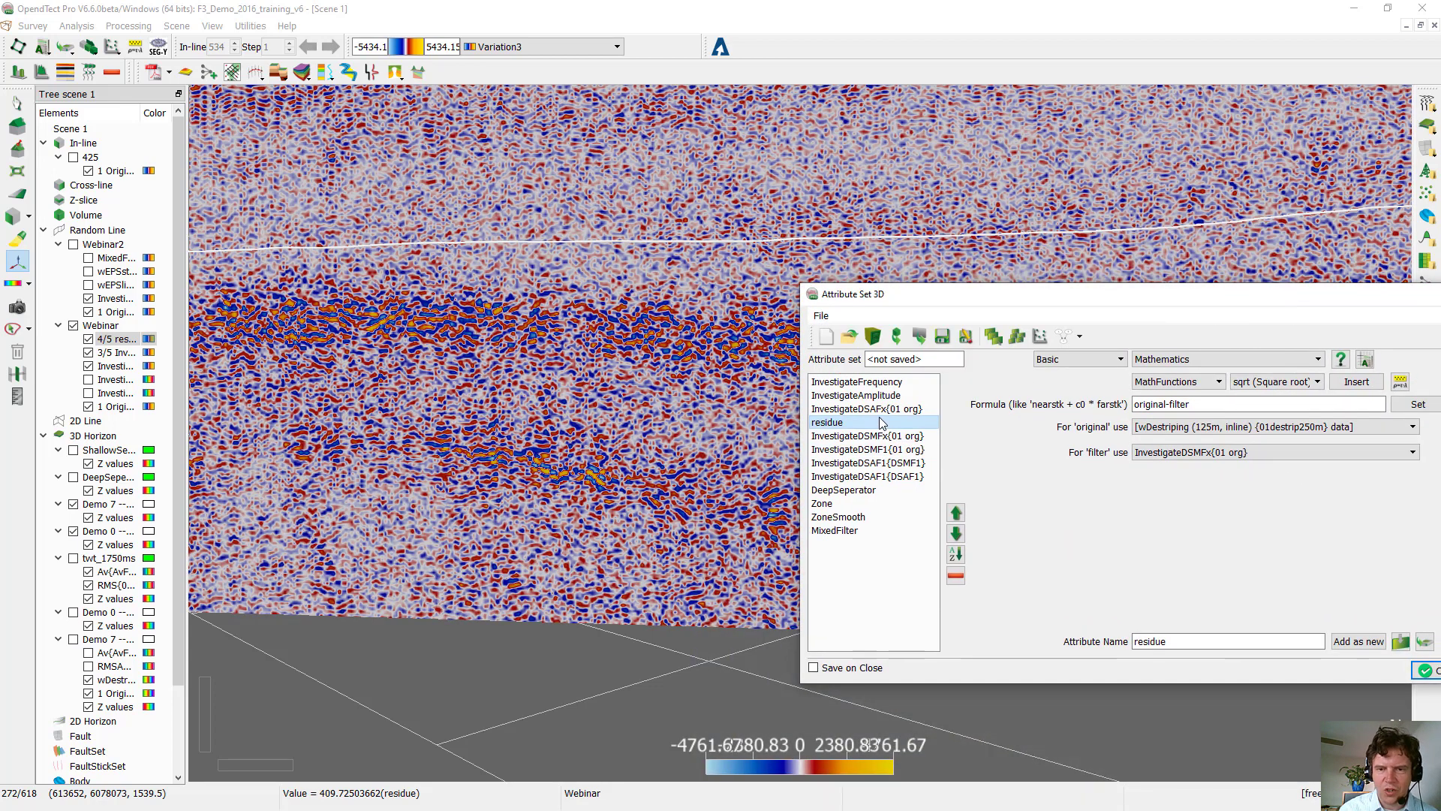
# Step: Check the stepout in the definition of InvestigateDSMFx(01 org) and close the attribute set
pyautogui.click(879, 437)
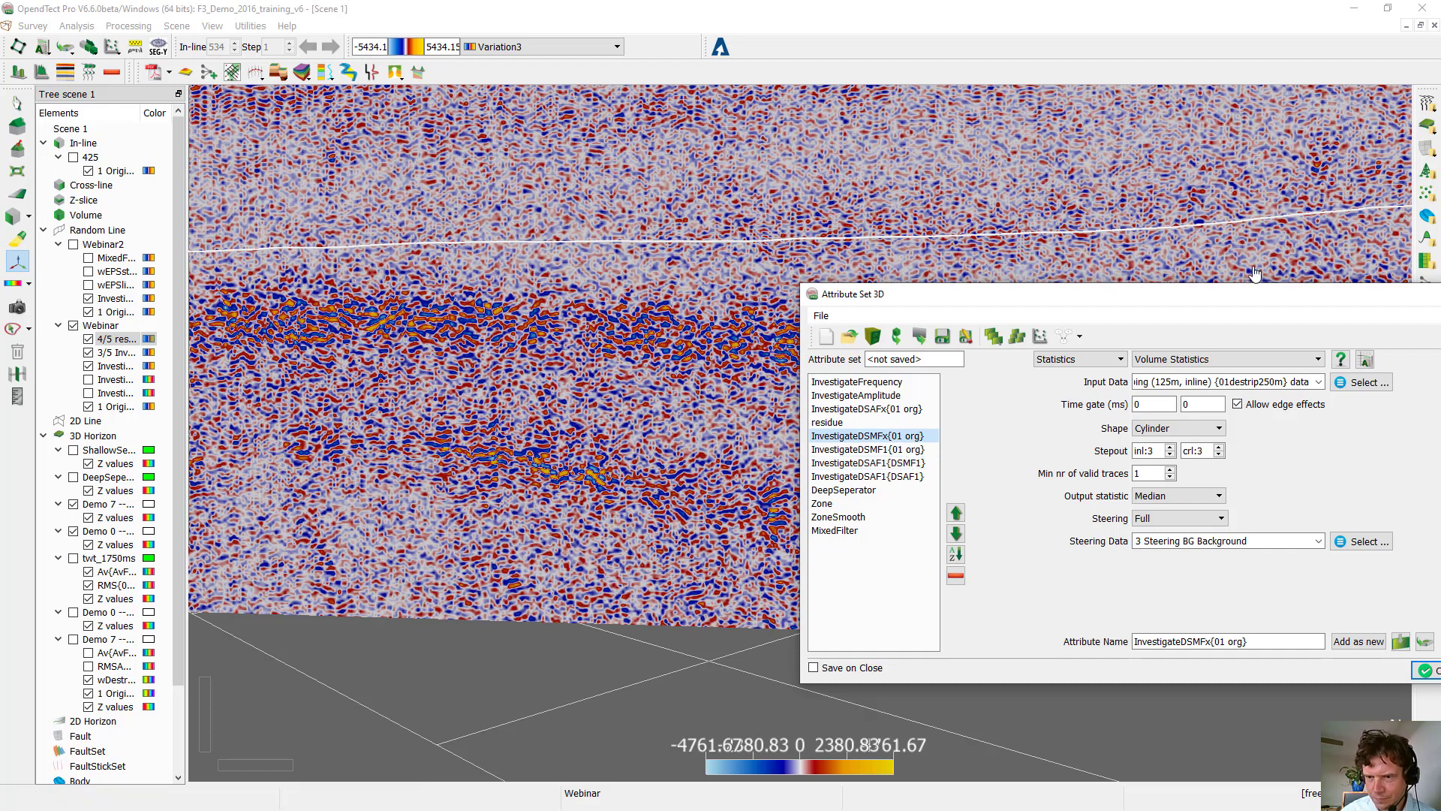
pyautogui.moveTo(1185, 300); pyautogui.dragTo(1105, 260)
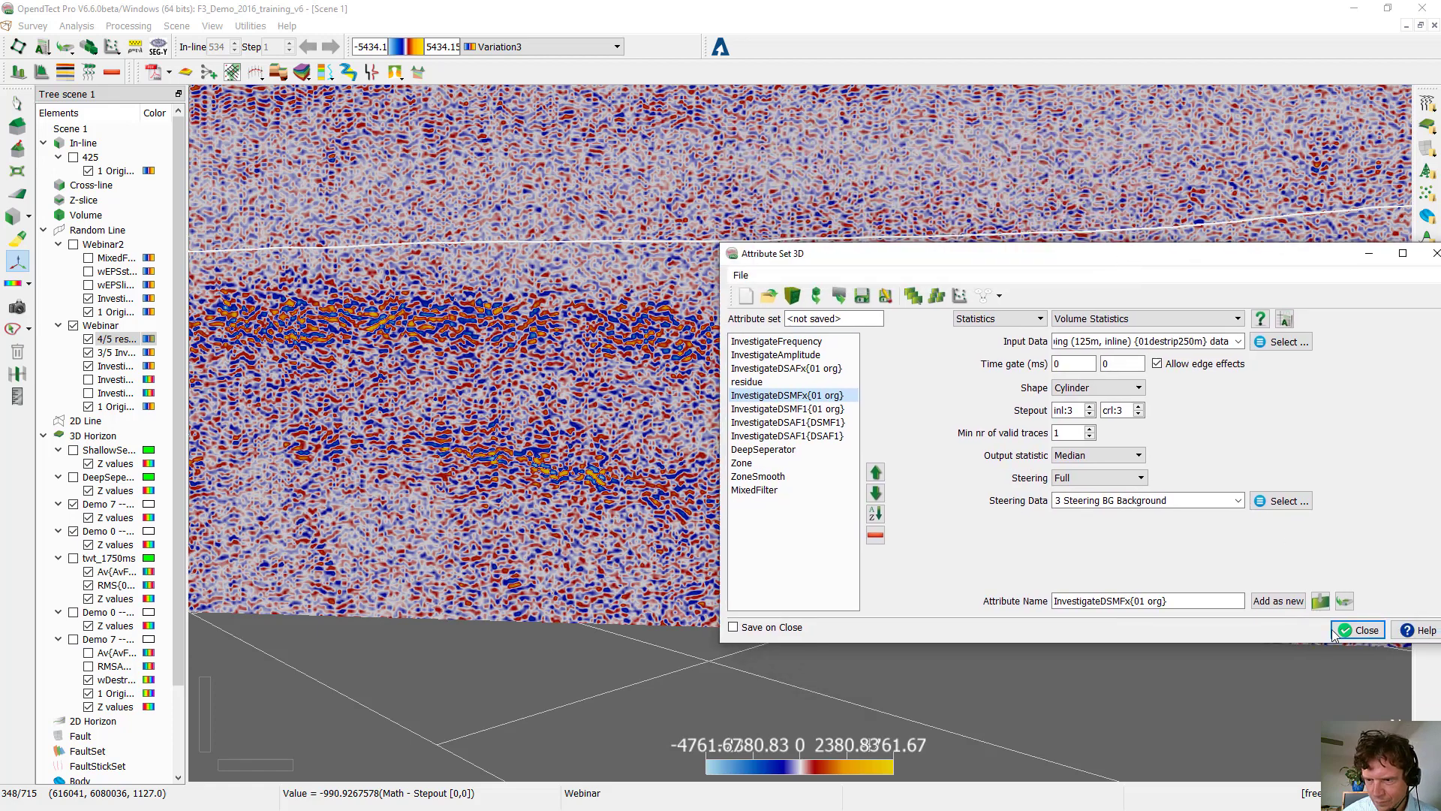
pyautogui.click(1355, 634)
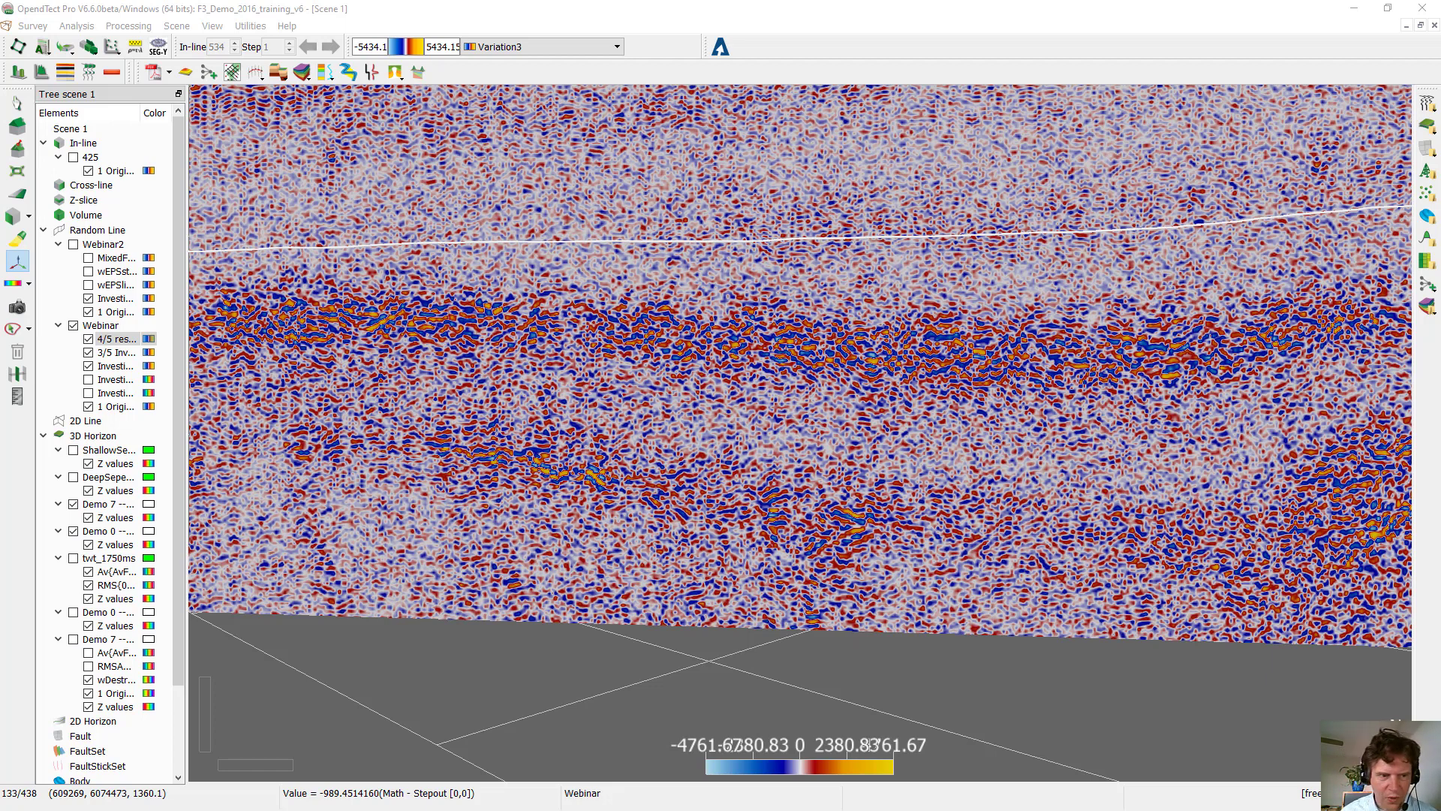
# Step: Hide the residue layer, locate the Edge-Preserving Smoother among the Faults and Fractures 3D filters, and close the control center
pyautogui.click(88, 339)
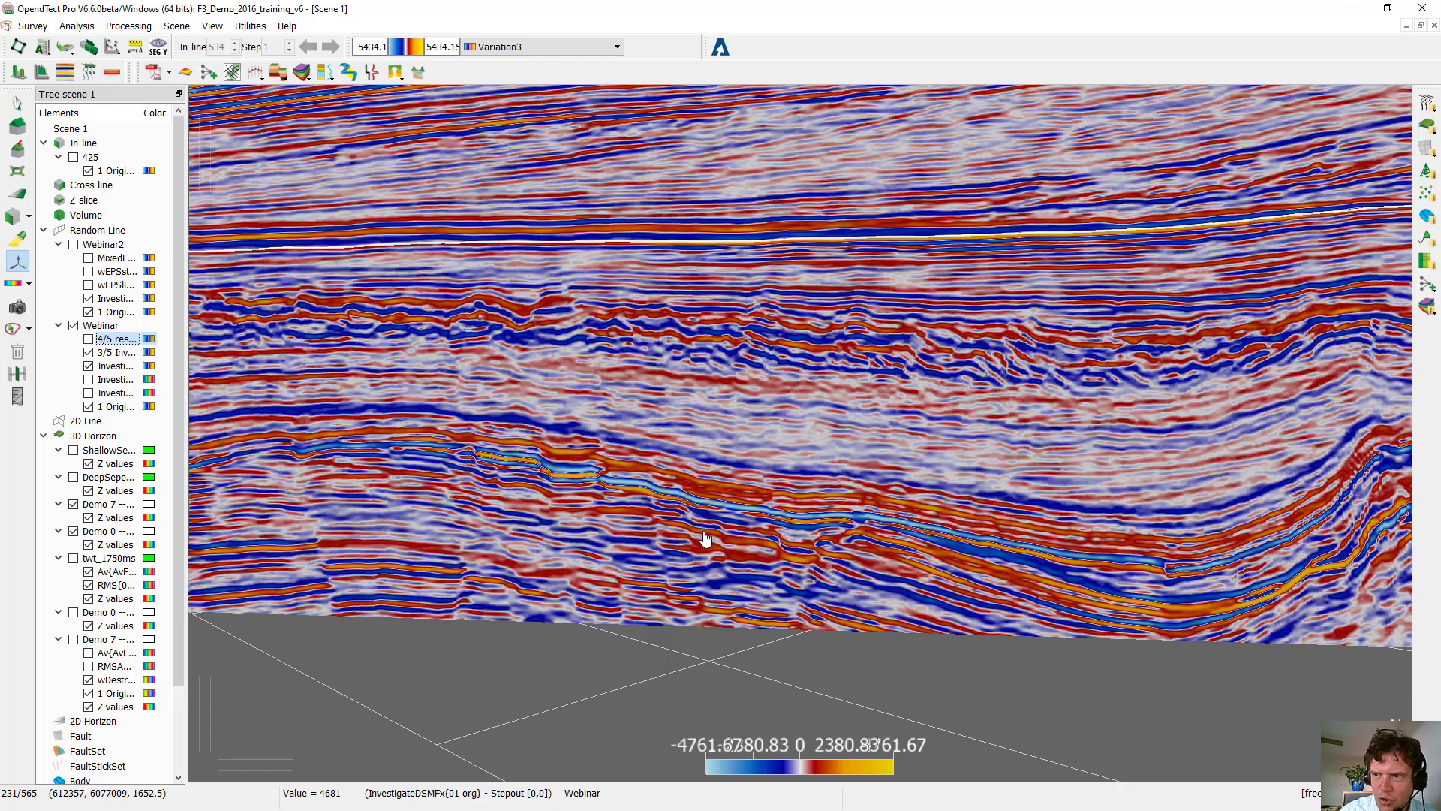
pyautogui.click(127, 28)
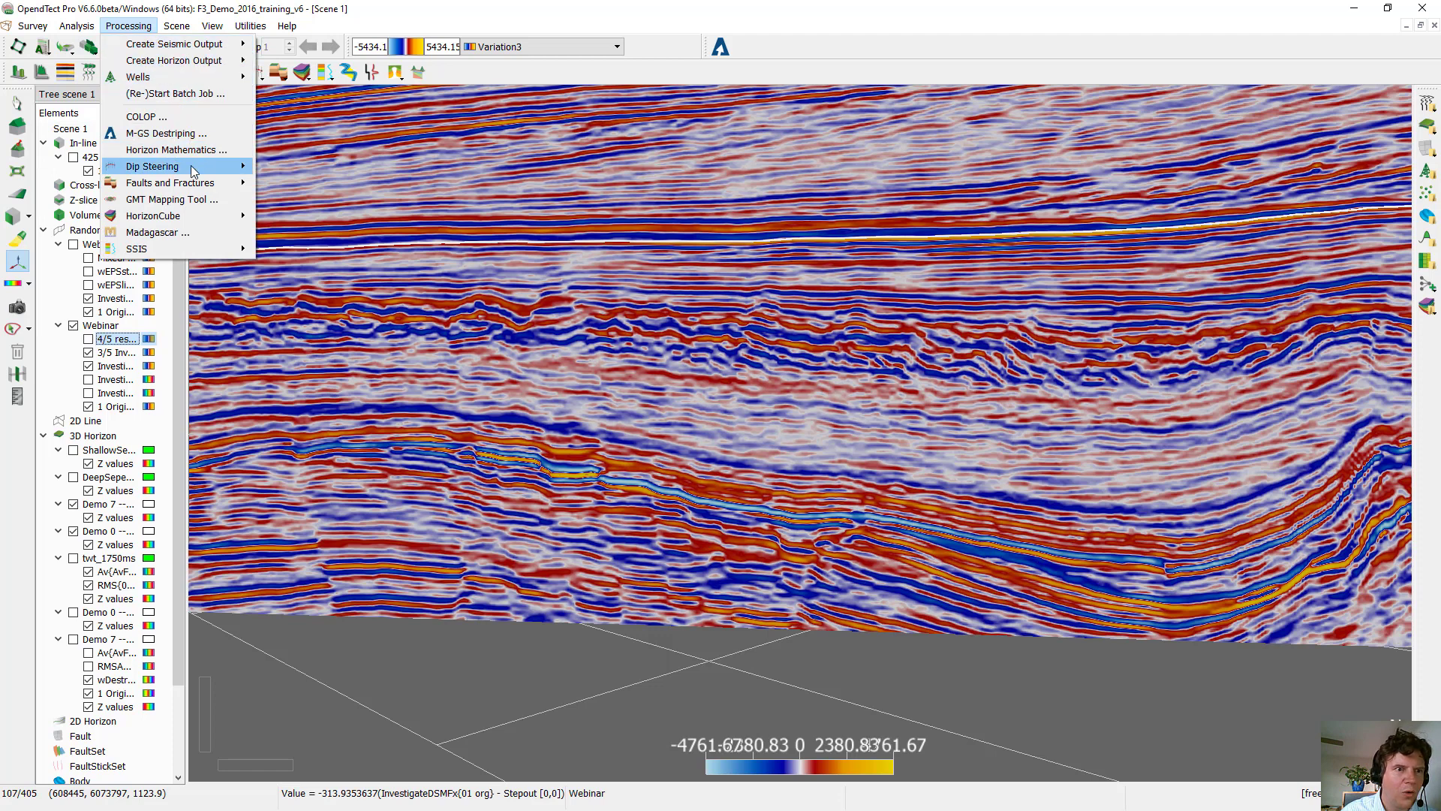
pyautogui.moveTo(197, 184)
pyautogui.click(304, 200)
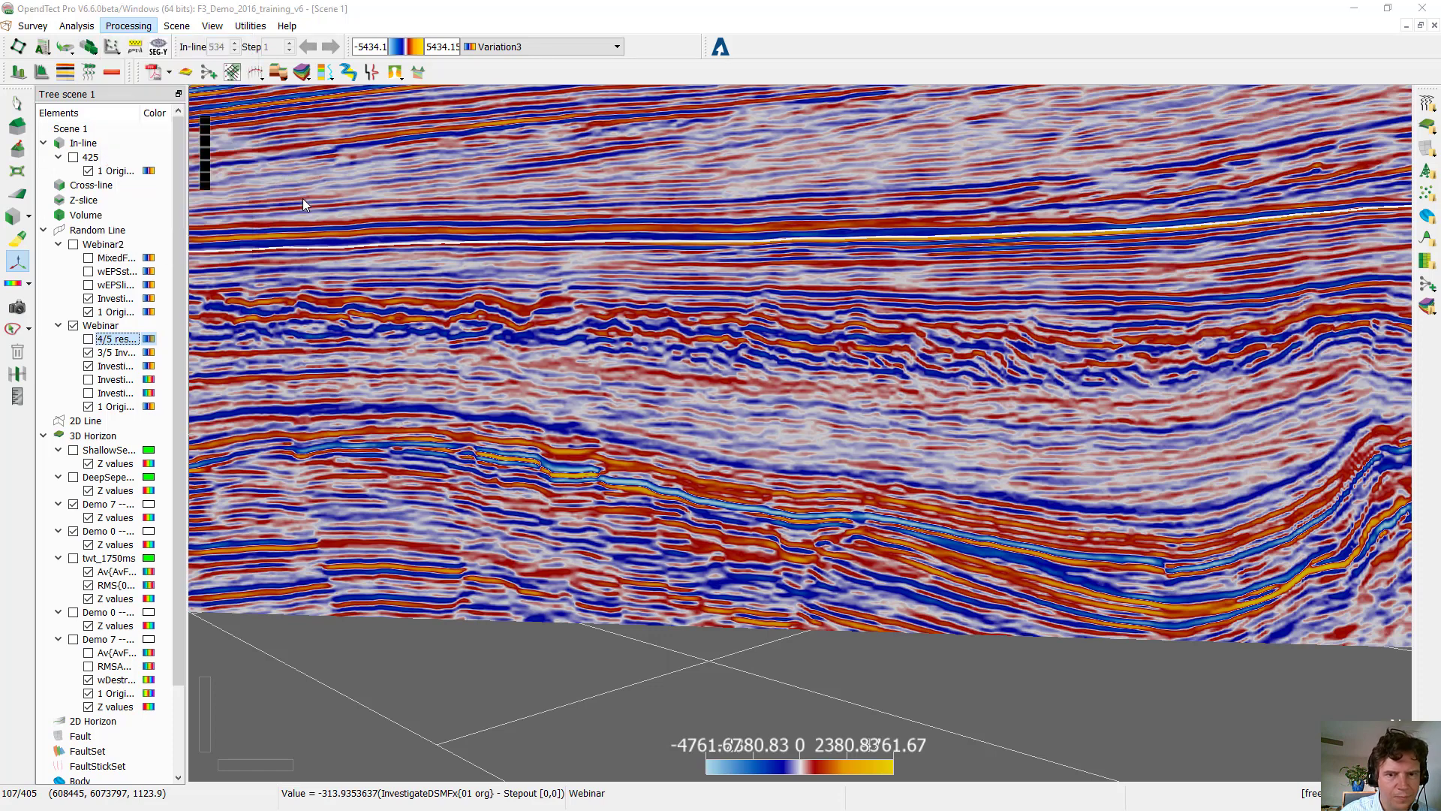
pyautogui.click(644, 364)
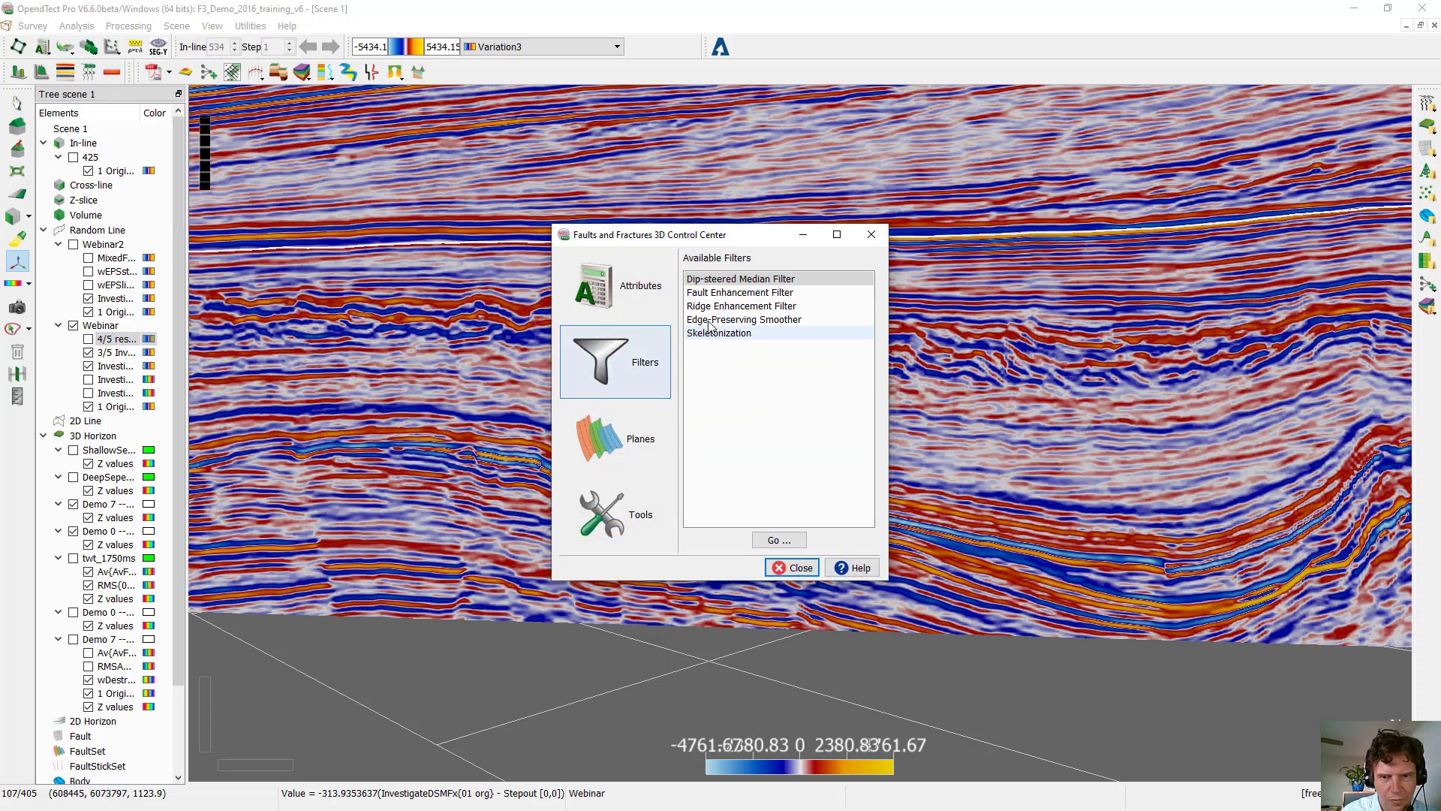
pyautogui.click(740, 319)
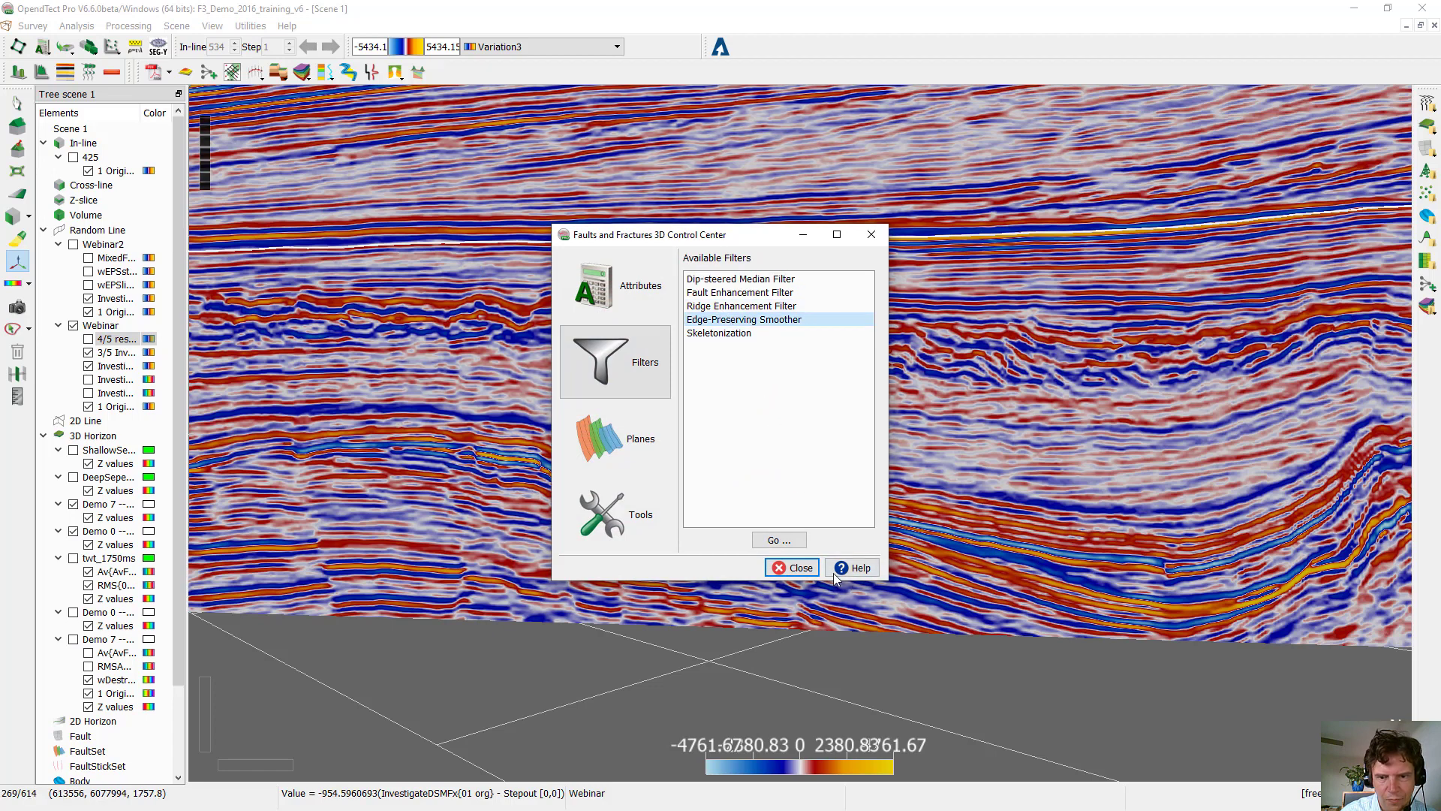
pyautogui.click(797, 569)
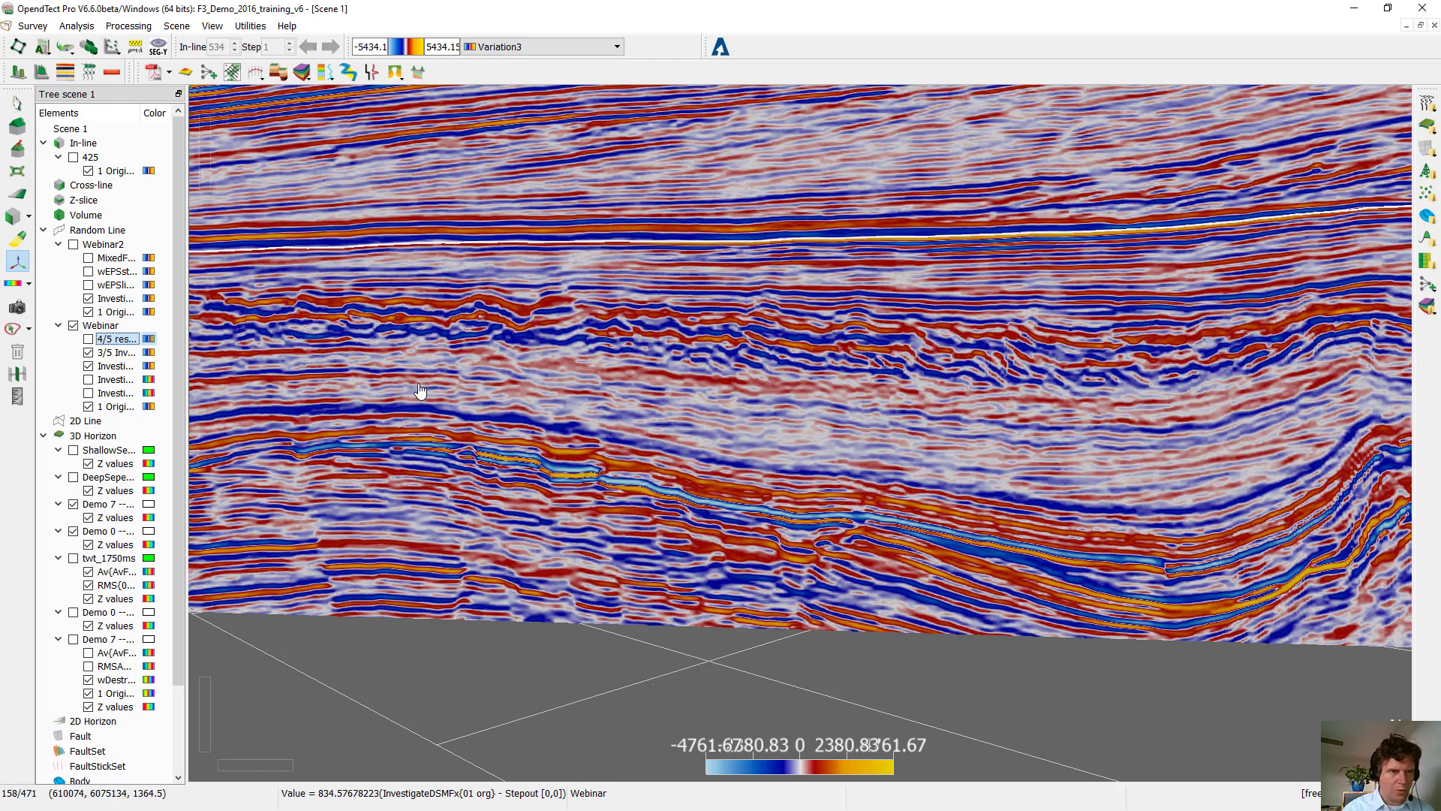
# Step: Display the Webinar2 random line instead of Webinar, and hide its Investigate filter layer to show the original seismics up close
pyautogui.click(73, 325)
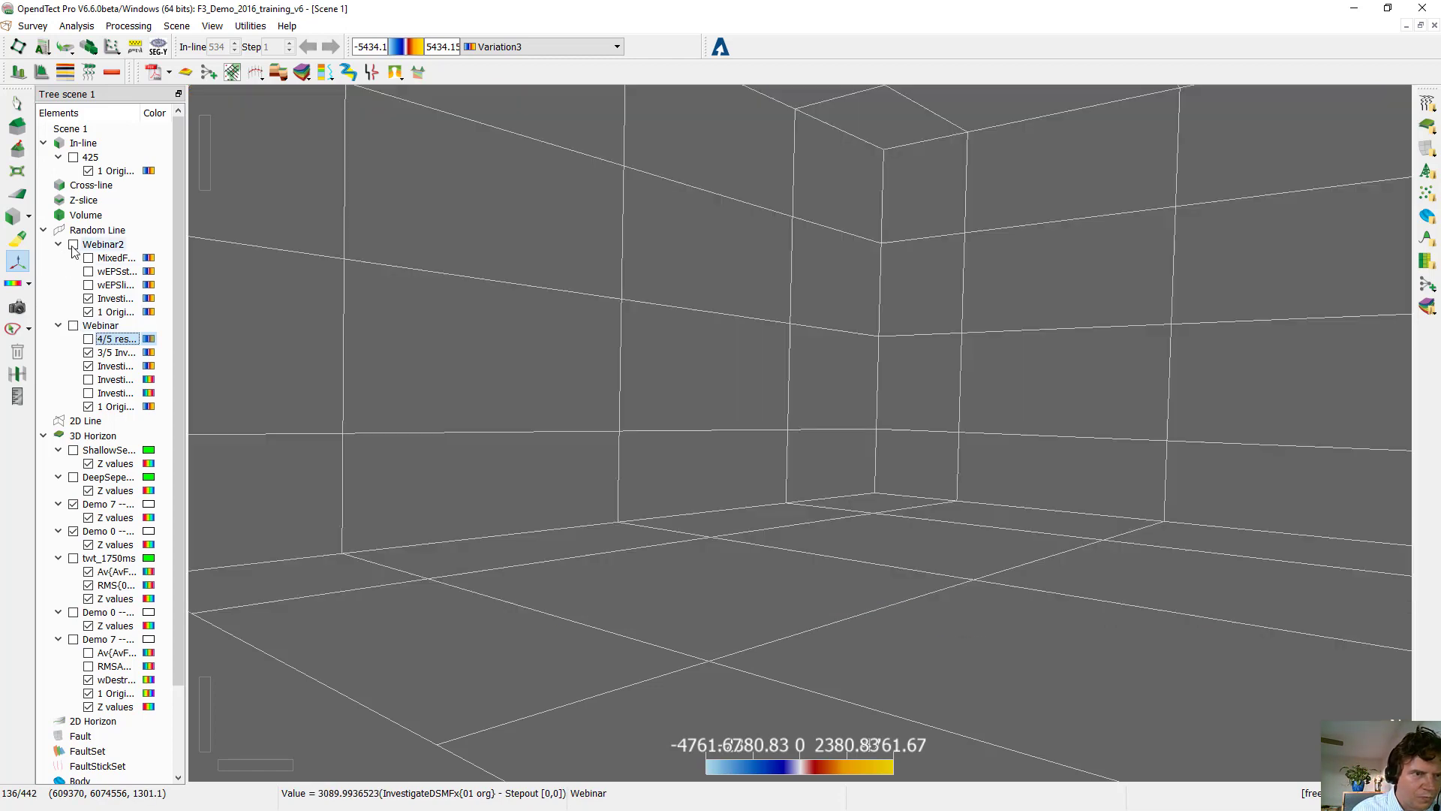
pyautogui.click(73, 244)
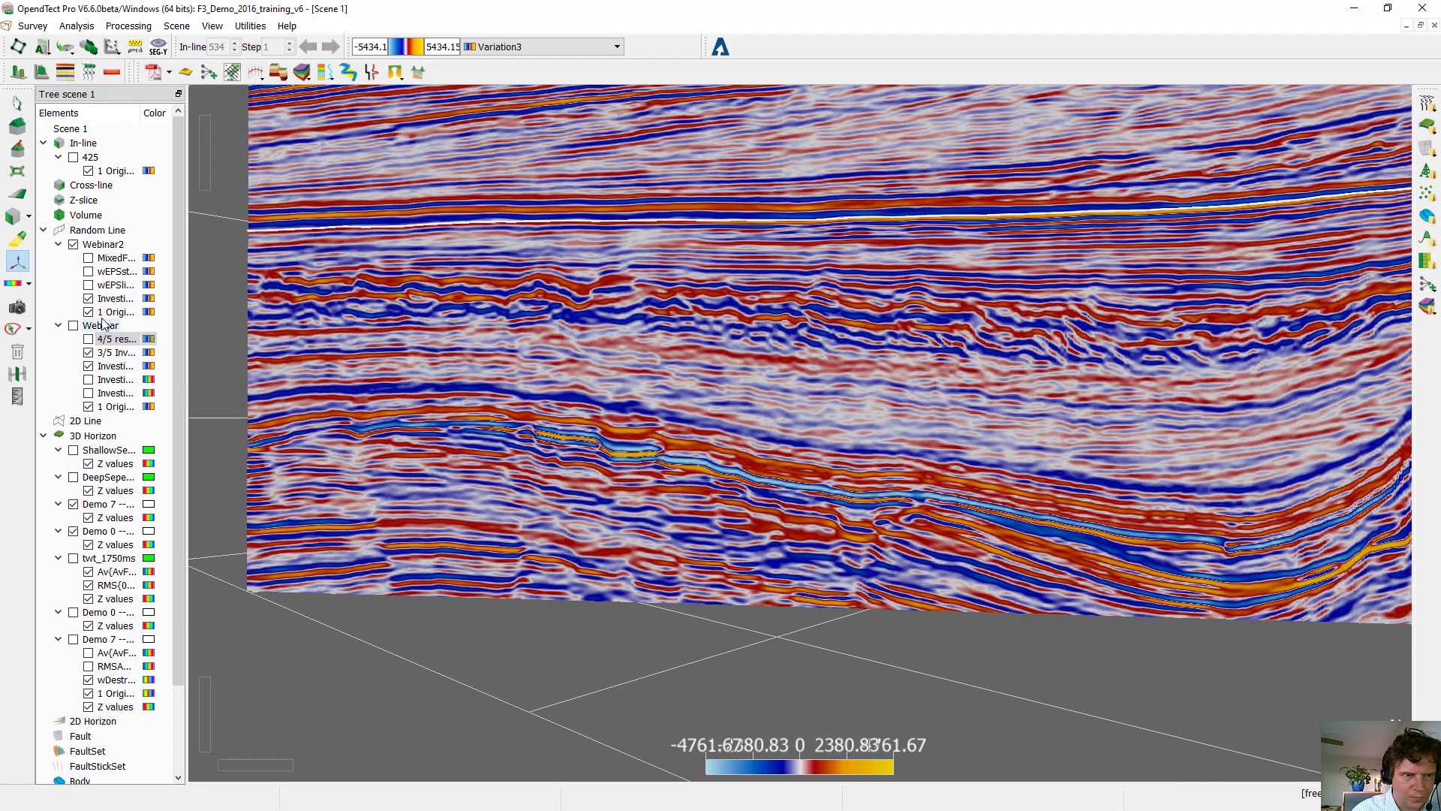
pyautogui.click(89, 298)
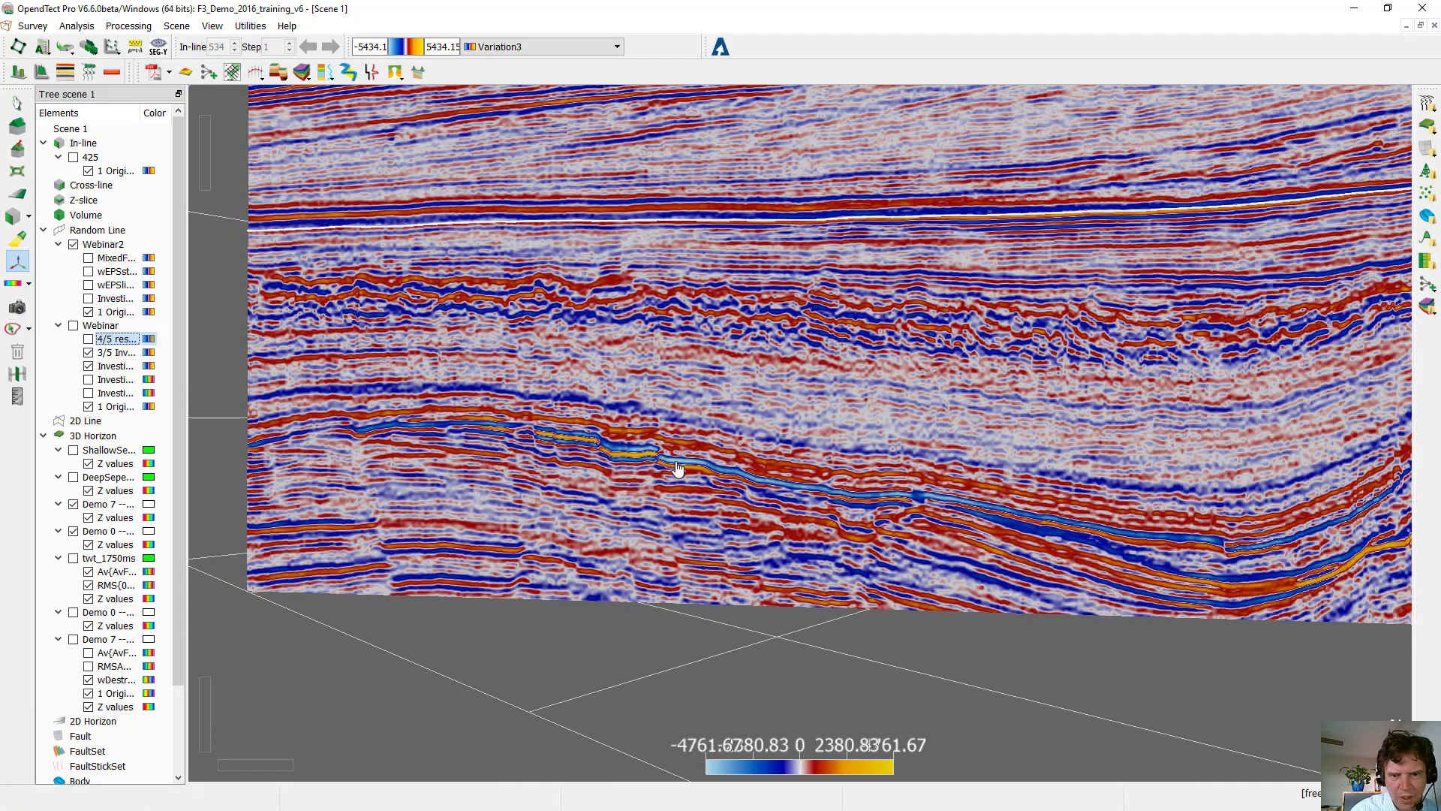
pyautogui.scroll(3, 696, 488)
pyautogui.scroll(4, 696, 488)
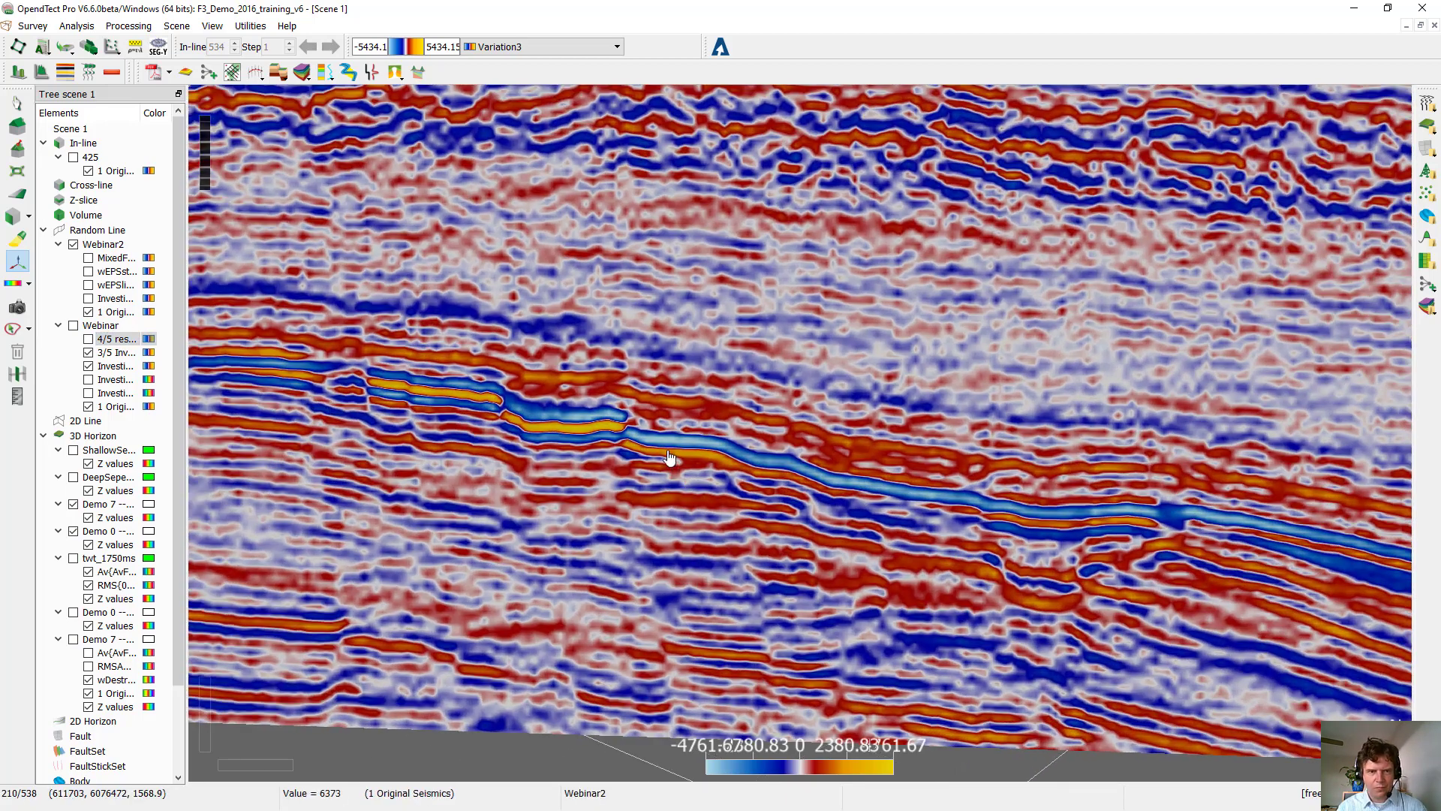
# Step: Compare wEPSlight(01) with the original seismics on the Webinar2 random line by toggling it, leaving wEPSlight(01) displayed
pyautogui.click(88, 285)
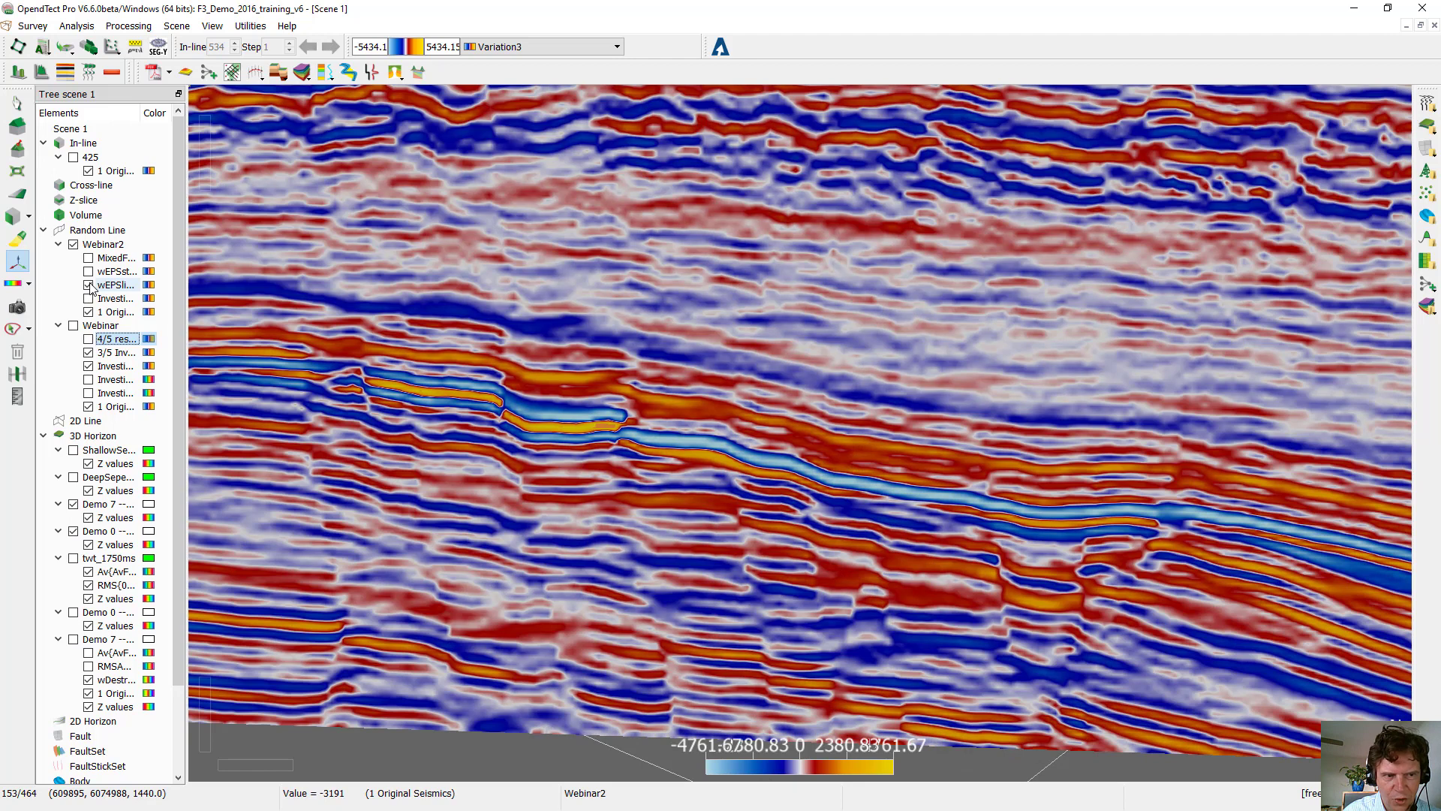
pyautogui.click(90, 285)
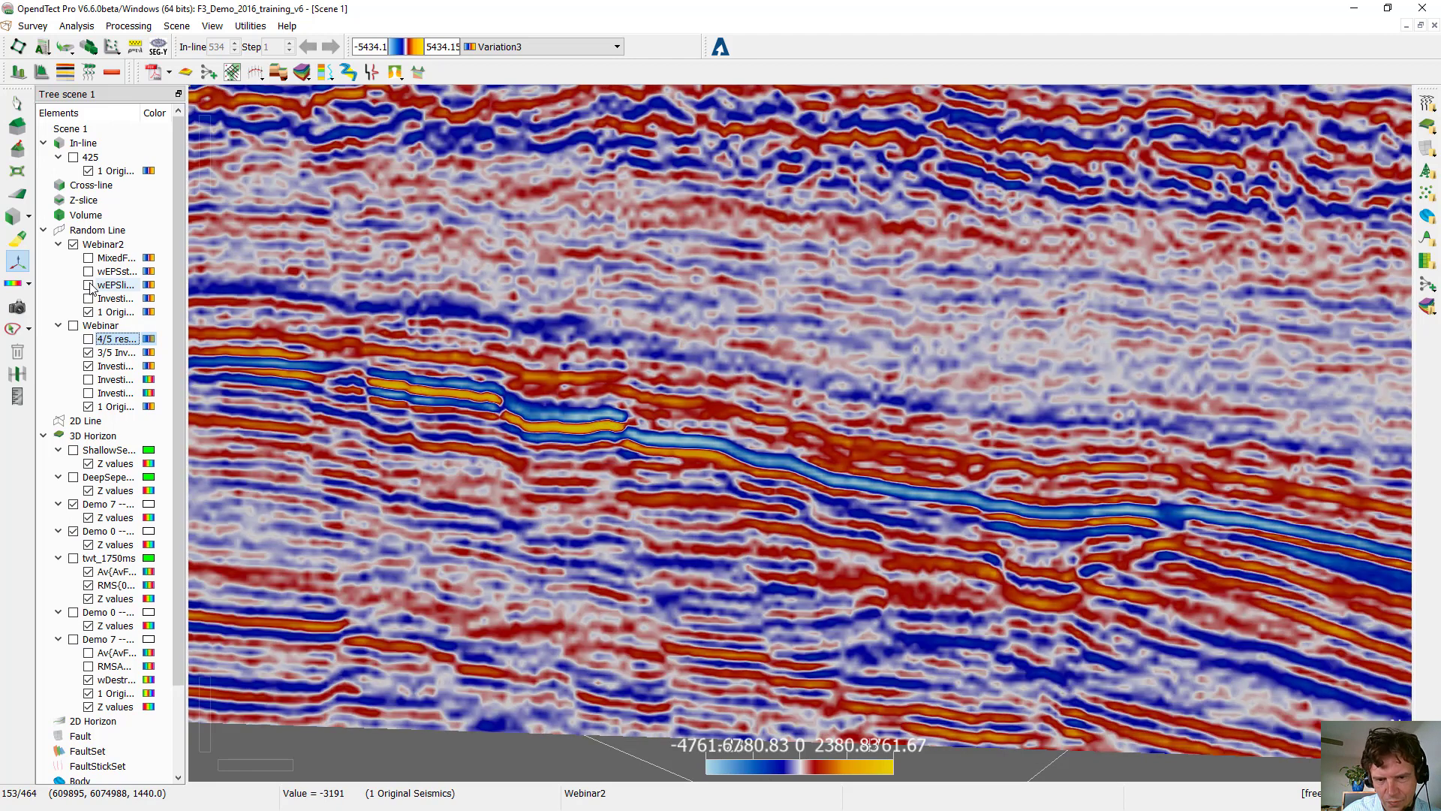
pyautogui.click(90, 284)
pyautogui.click(90, 285)
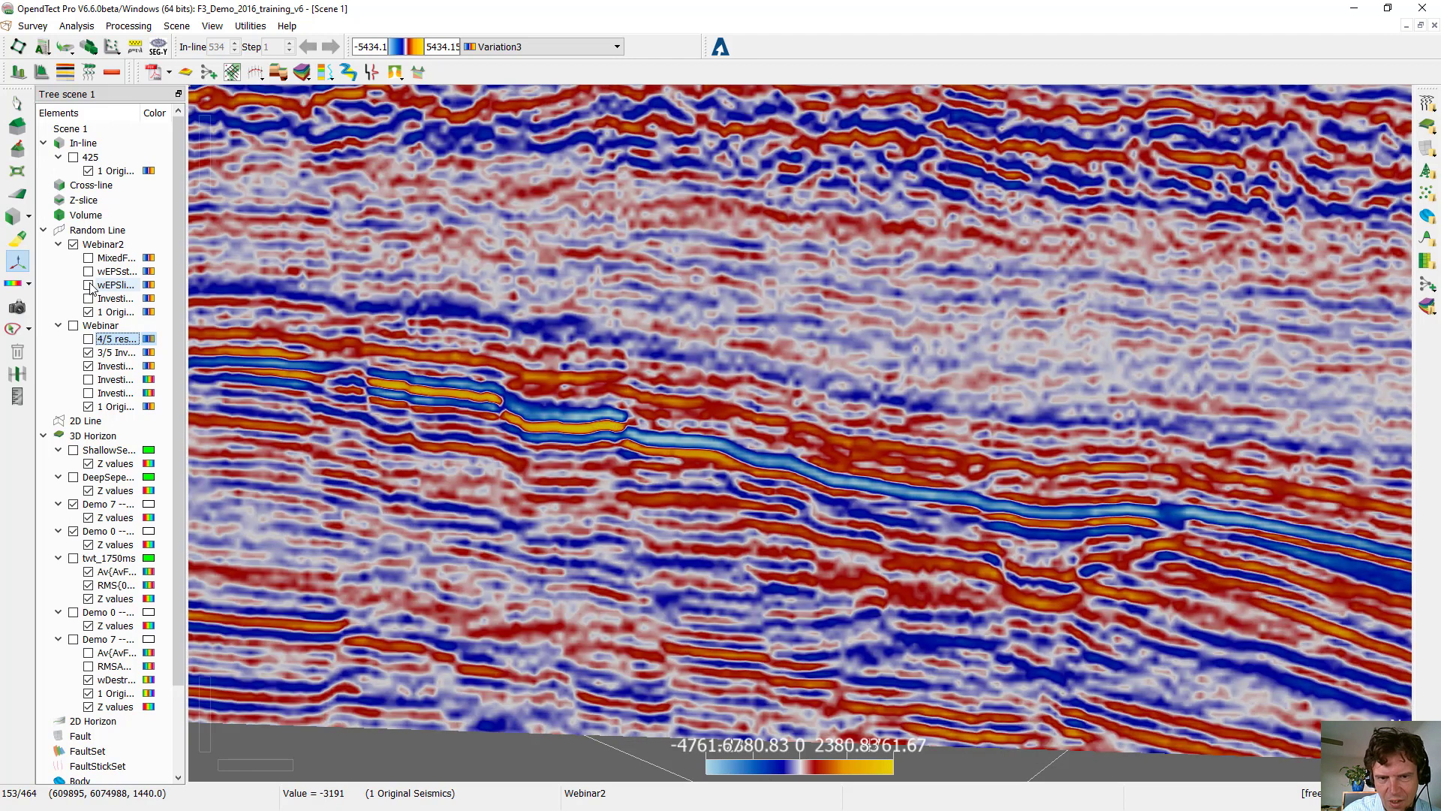
pyautogui.click(90, 285)
pyautogui.click(89, 285)
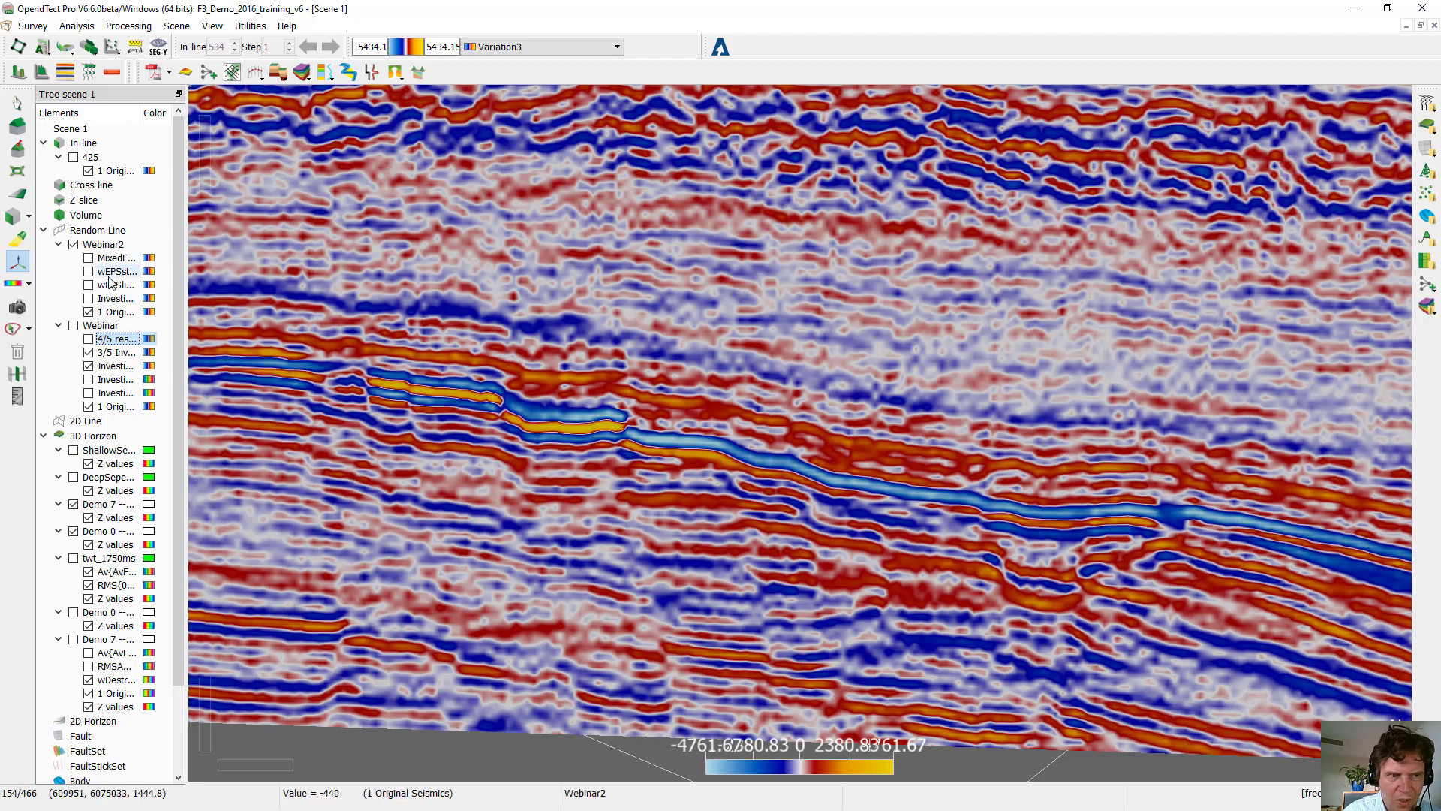
pyautogui.click(90, 285)
pyautogui.click(89, 285)
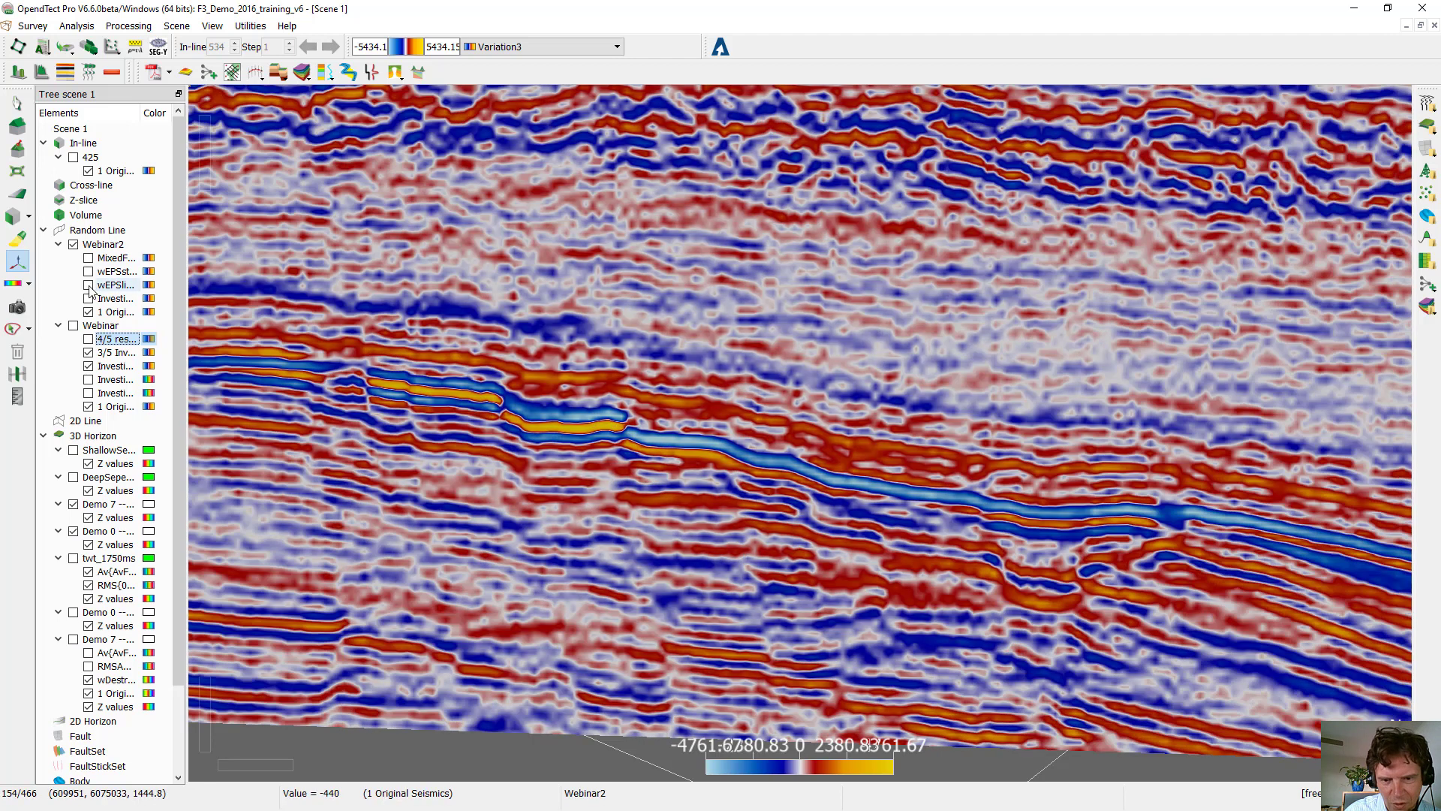
pyautogui.click(89, 286)
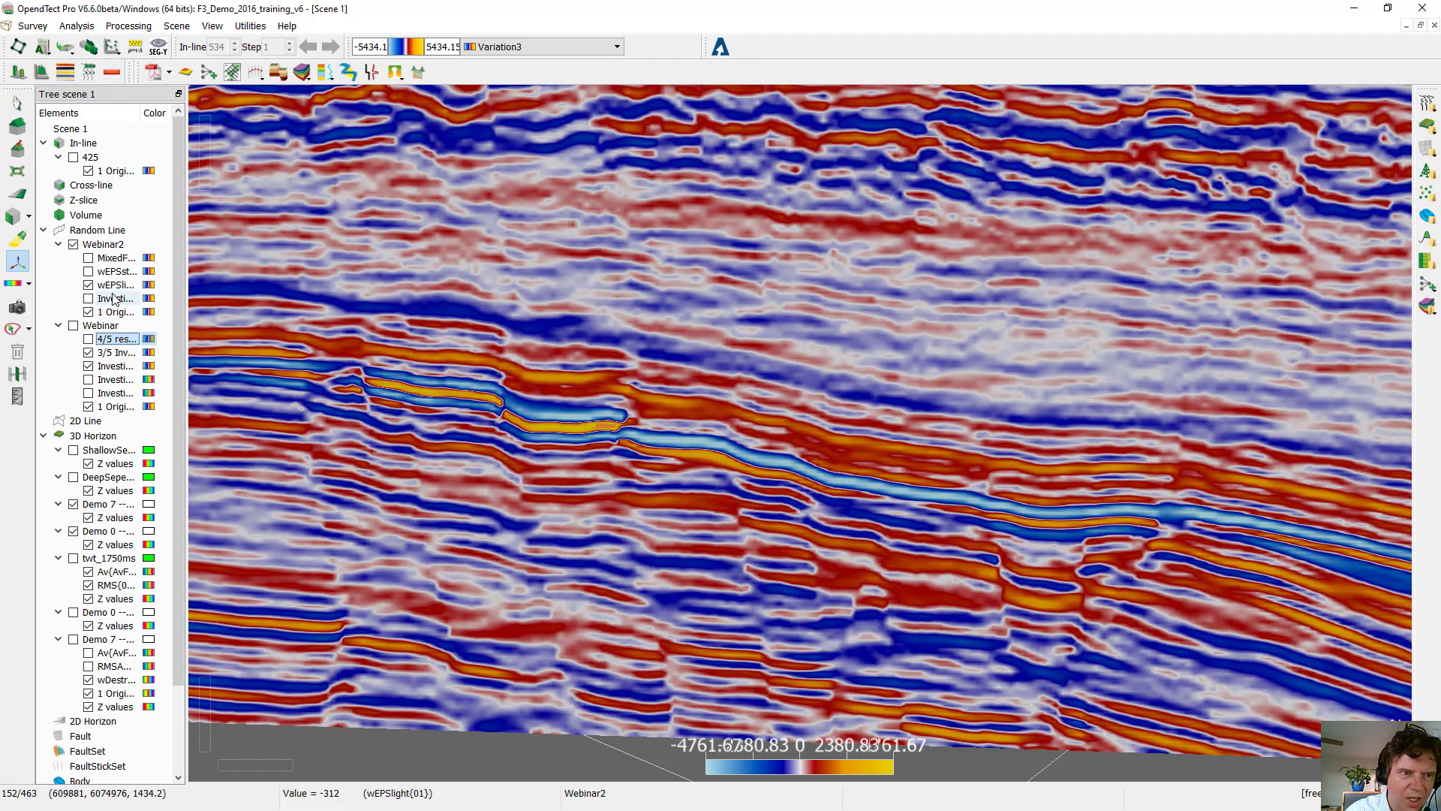
# Step: Toggle wEPSlight(01) off and on again to examine how the light smoothing alters the reflectors on Webinar2
pyautogui.click(88, 285)
pyautogui.click(89, 285)
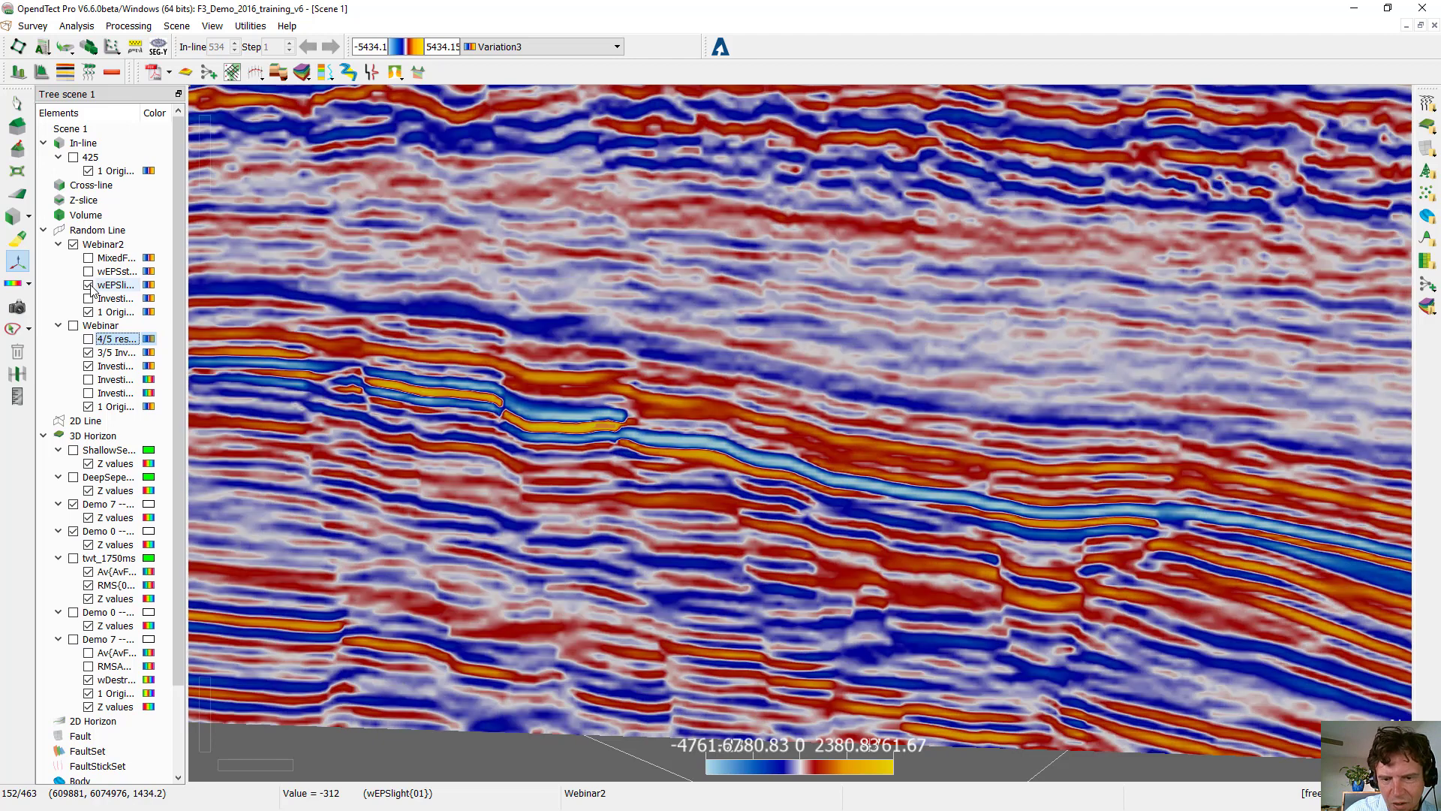
pyautogui.click(88, 285)
pyautogui.click(89, 285)
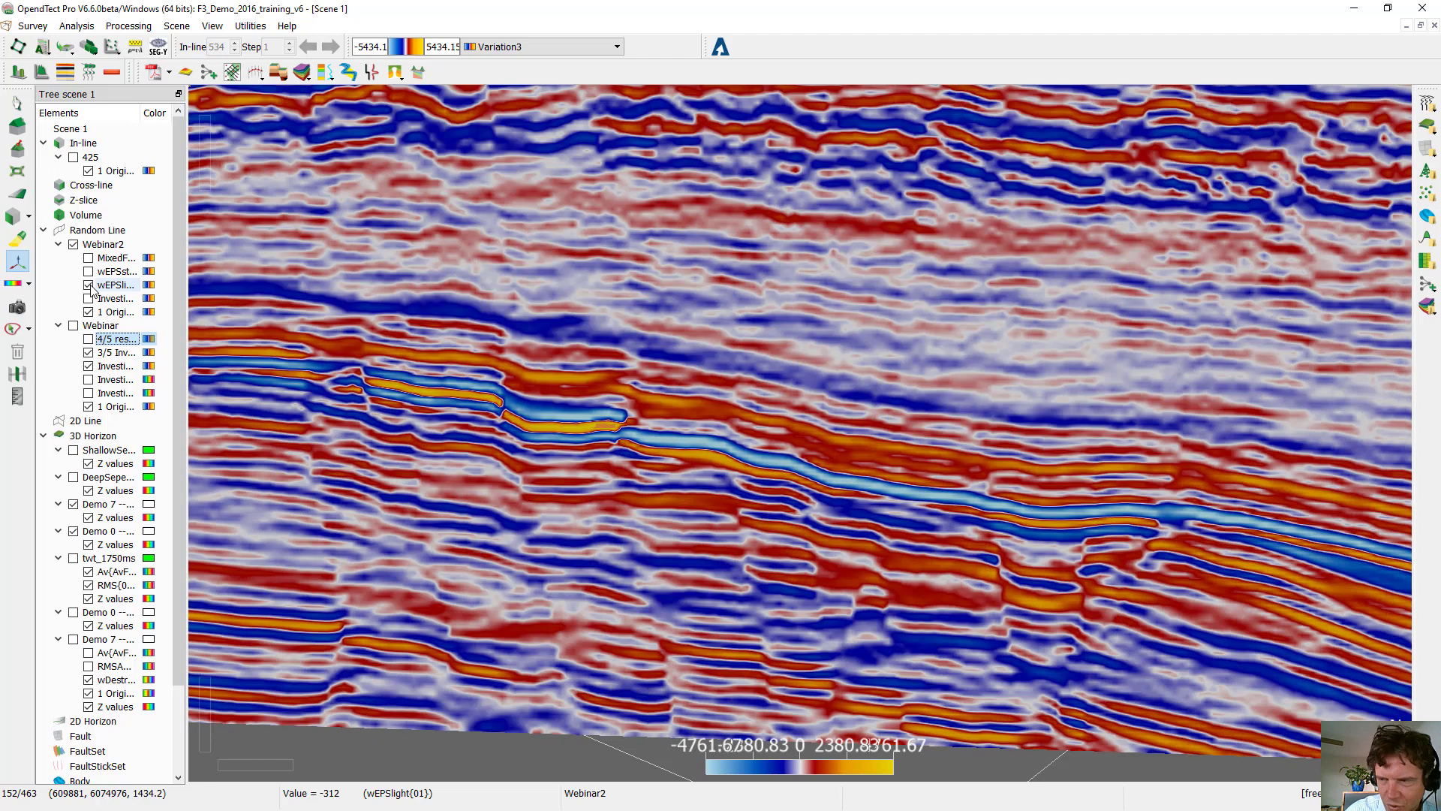
pyautogui.click(89, 285)
pyautogui.click(89, 286)
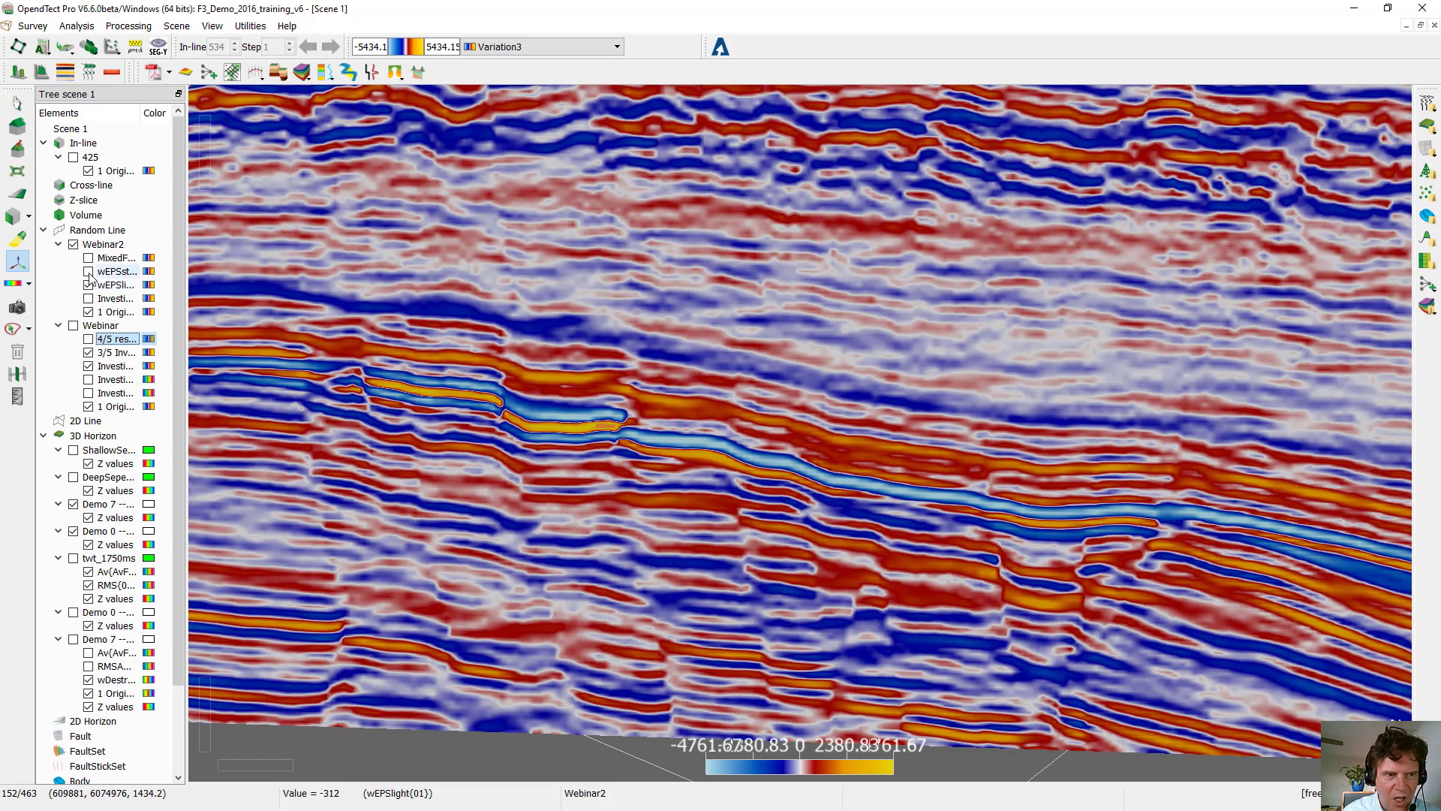
# Step: Compare wEPSstrong(01) with wEPSlight(01) on the Webinar2 random line by toggling it, leaving wEPSstrong(01) hidden
pyautogui.click(88, 271)
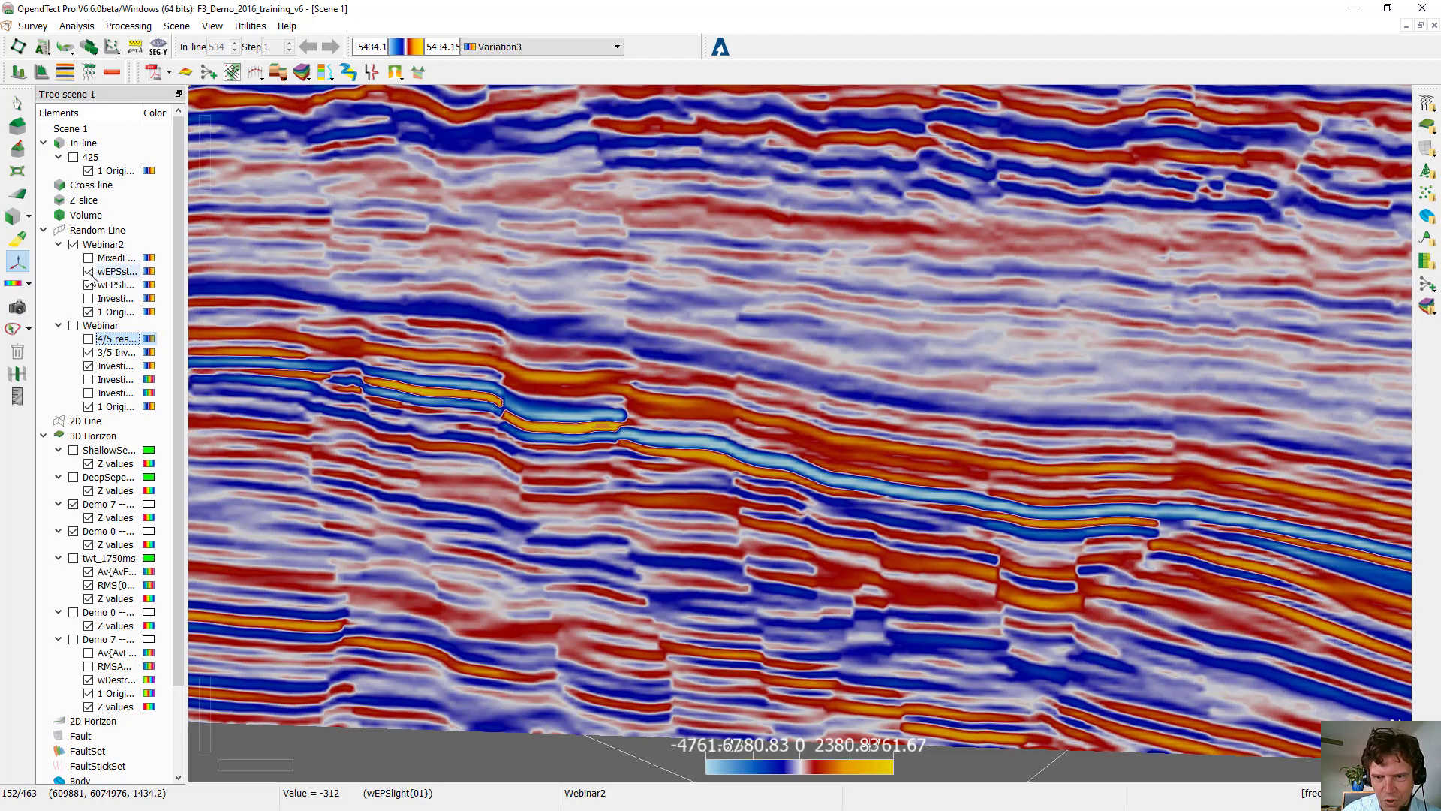
pyautogui.click(89, 273)
pyautogui.click(89, 272)
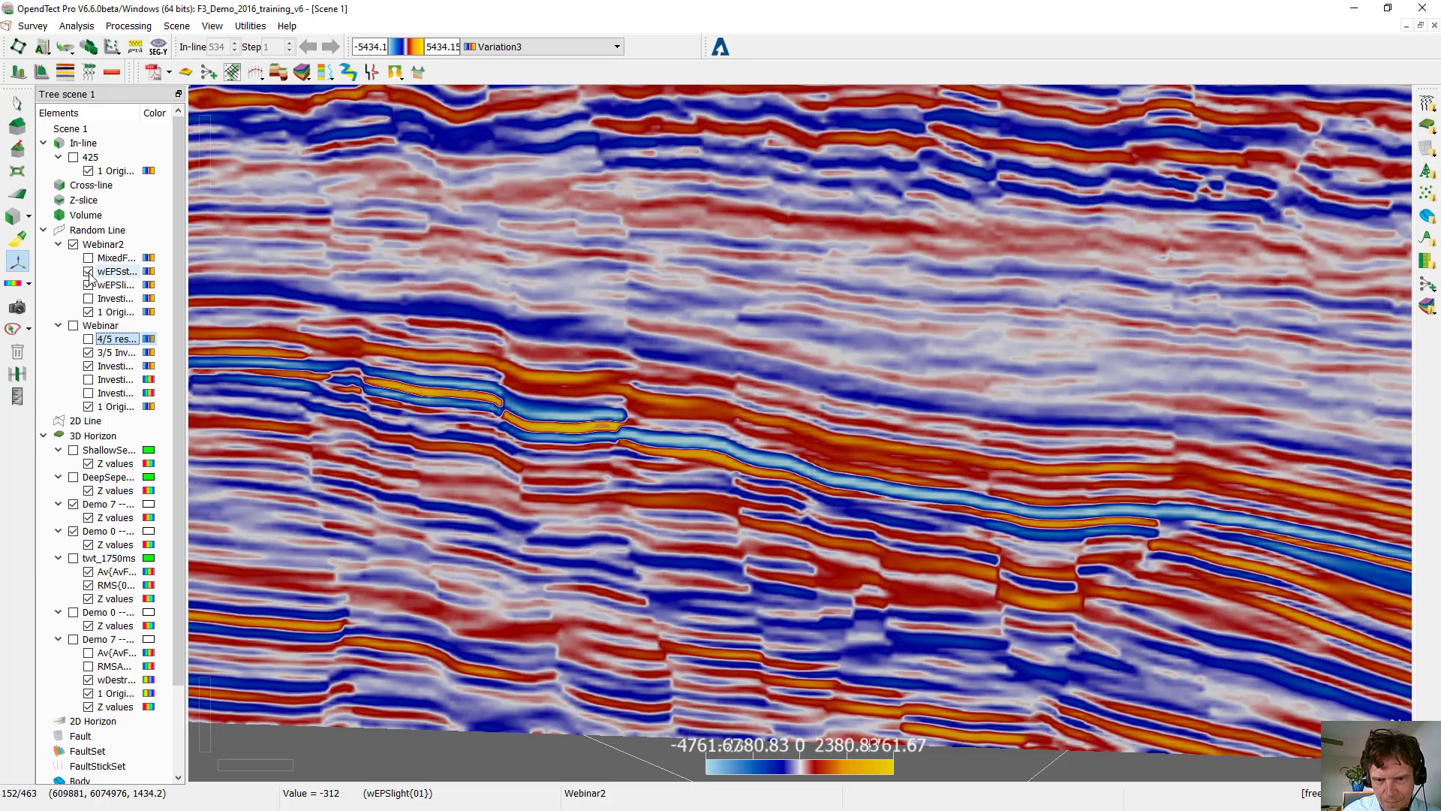
pyautogui.click(89, 272)
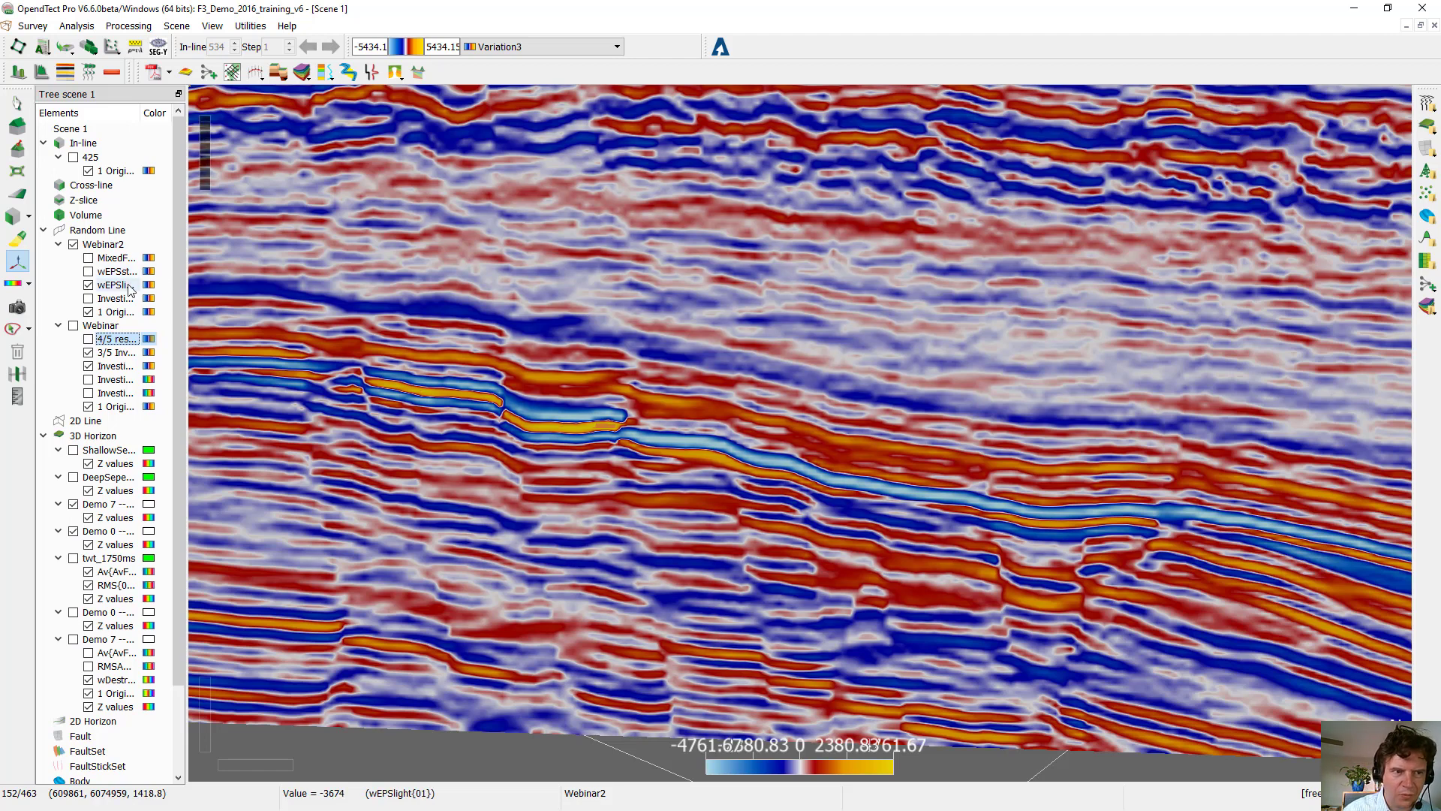
# Step: Display wEPSstrong(01) over wEPSlight(01) on Webinar2 and compare the two in the shallow and deep parts of the line
pyautogui.scroll(-1, 745, 523)
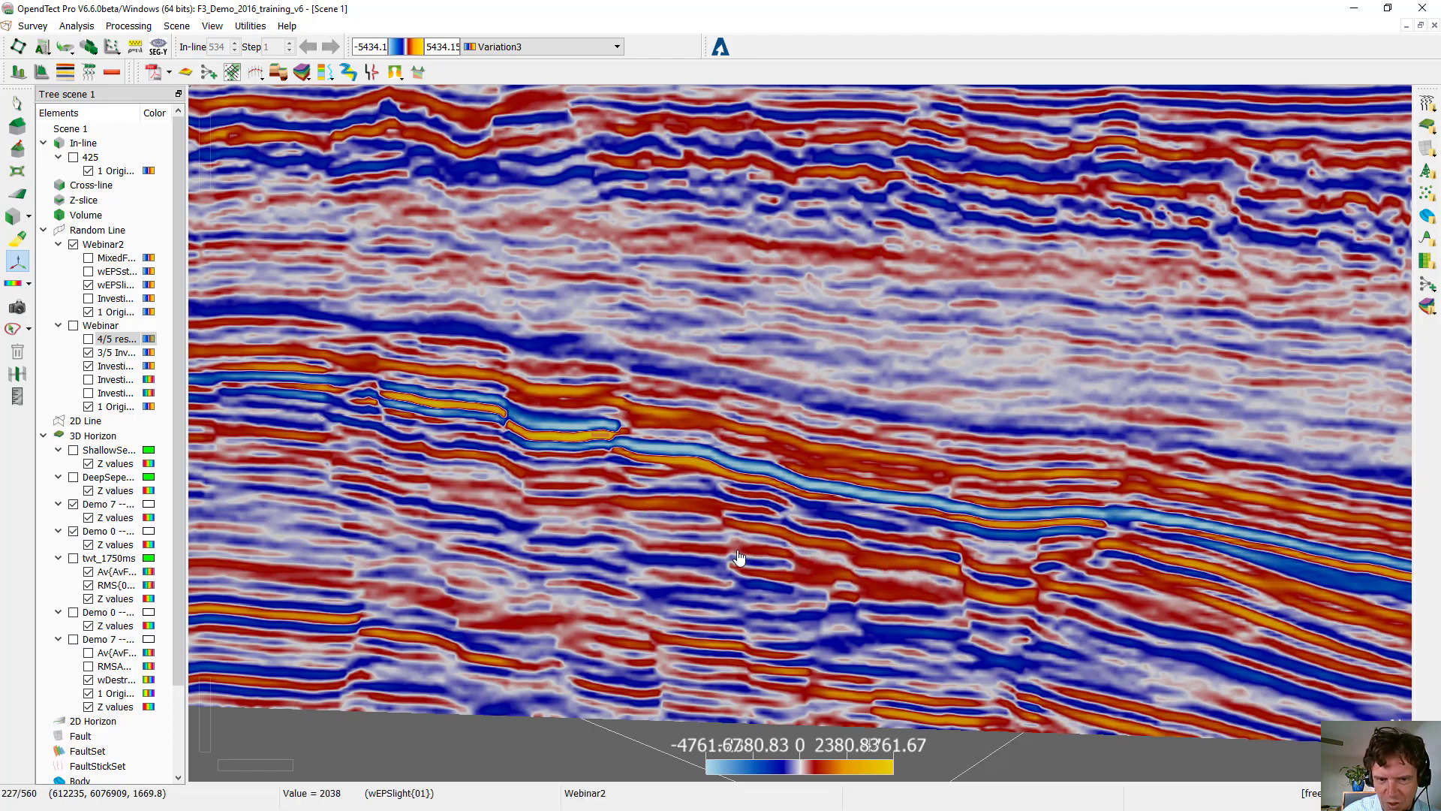
pyautogui.click(87, 285)
pyautogui.click(87, 271)
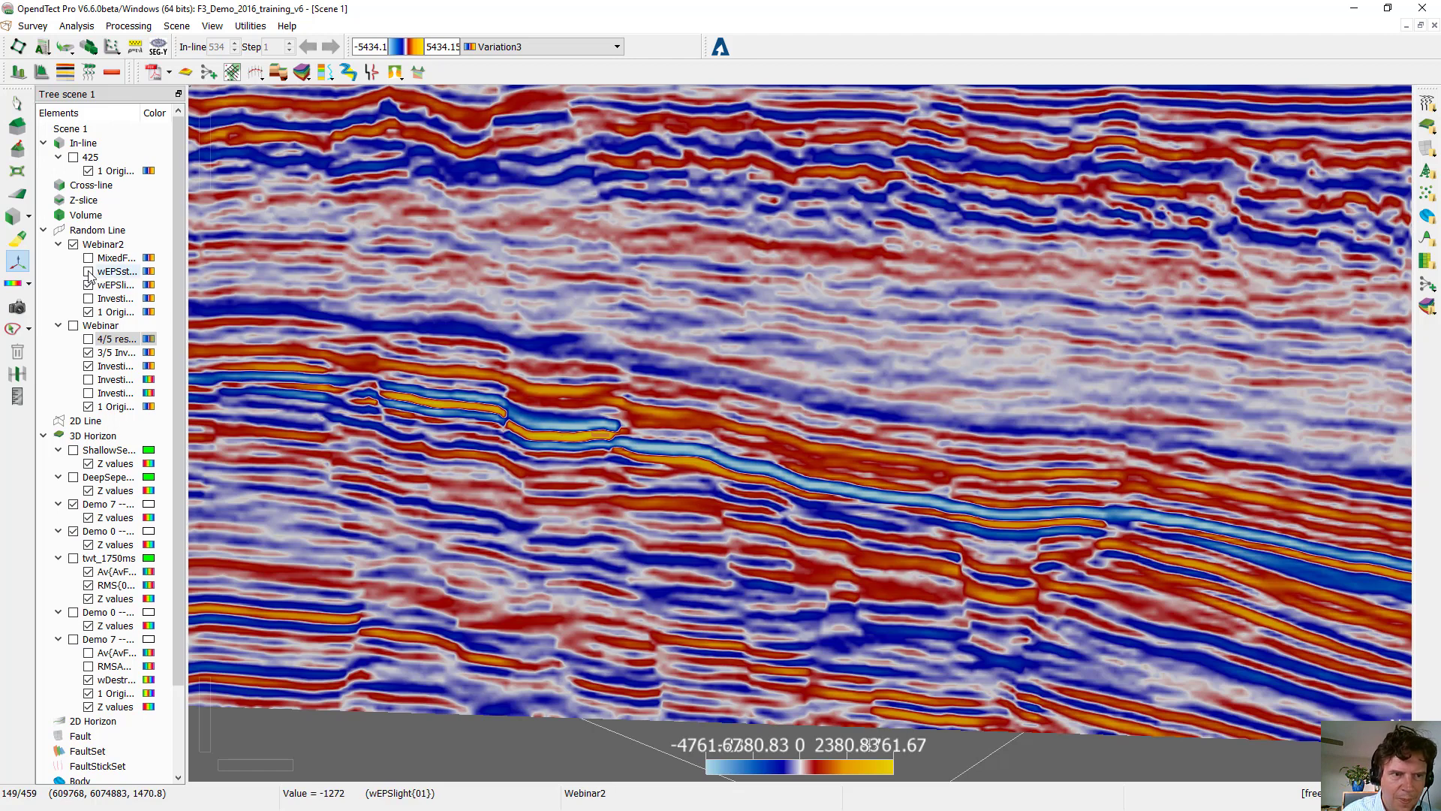
pyautogui.moveTo(1088, 380); pyautogui.dragTo(572, 322)
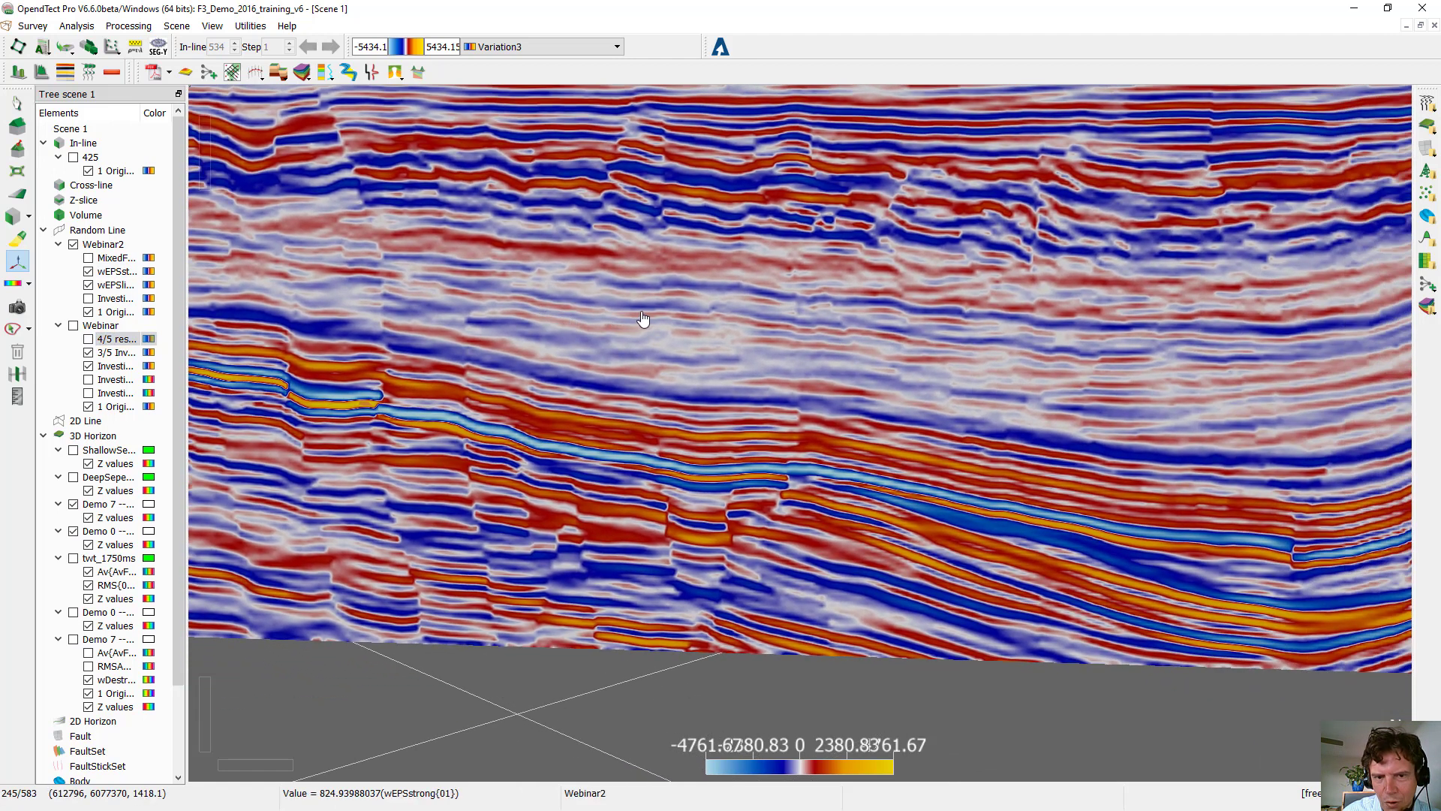
pyautogui.moveTo(1004, 399); pyautogui.dragTo(653, 341, button='middle')
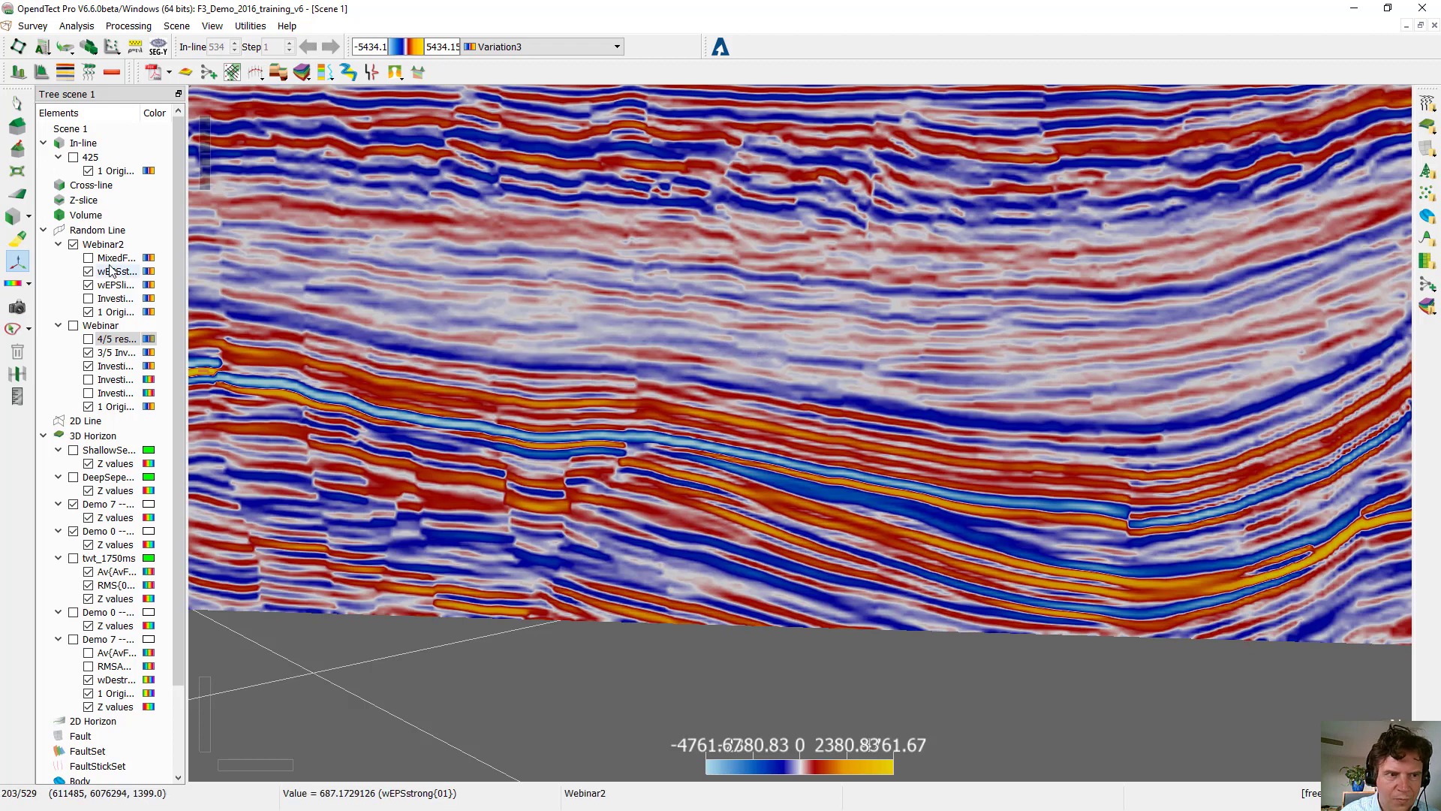
pyautogui.moveTo(658, 324); pyautogui.dragTo(663, 366, button='middle')
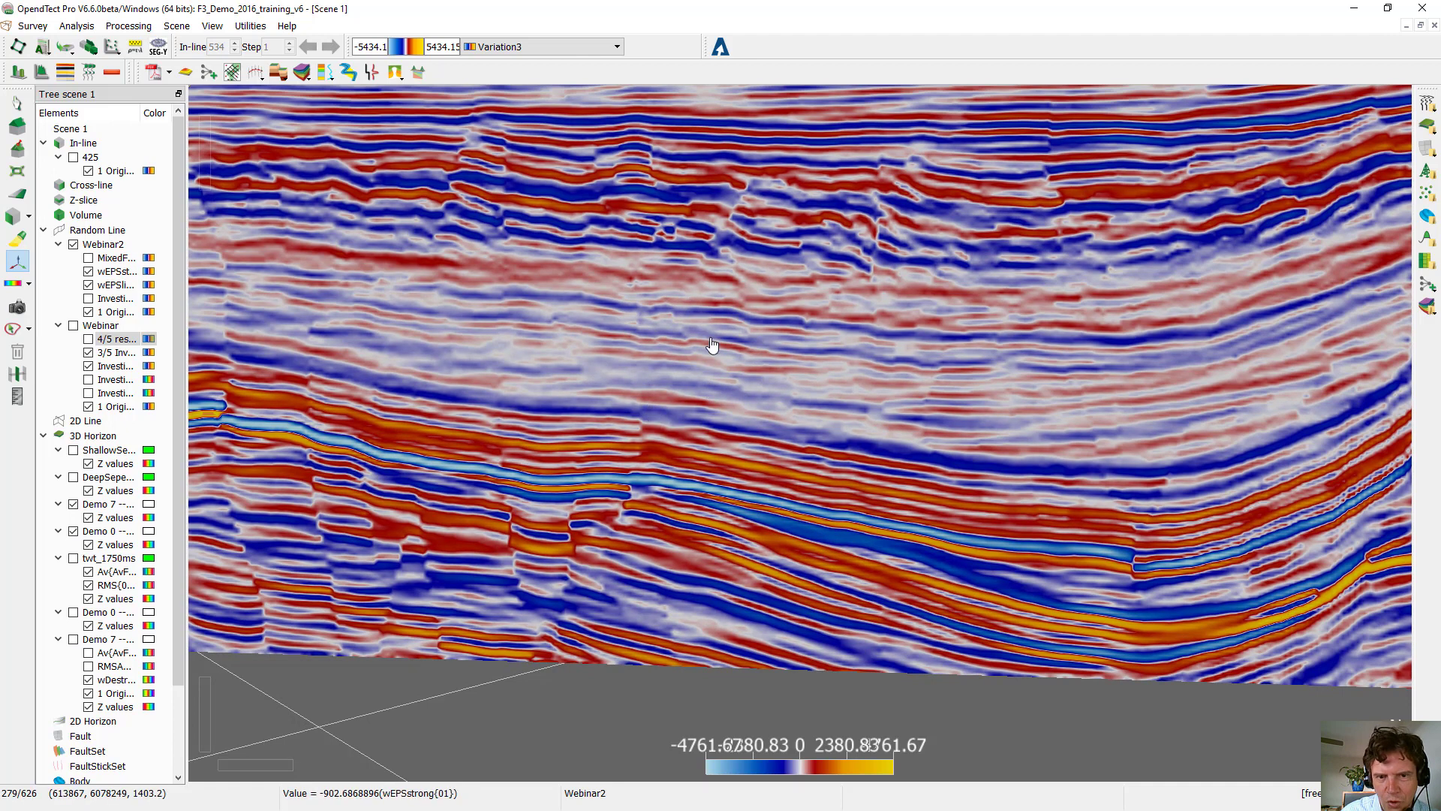
pyautogui.click(89, 273)
pyautogui.click(88, 273)
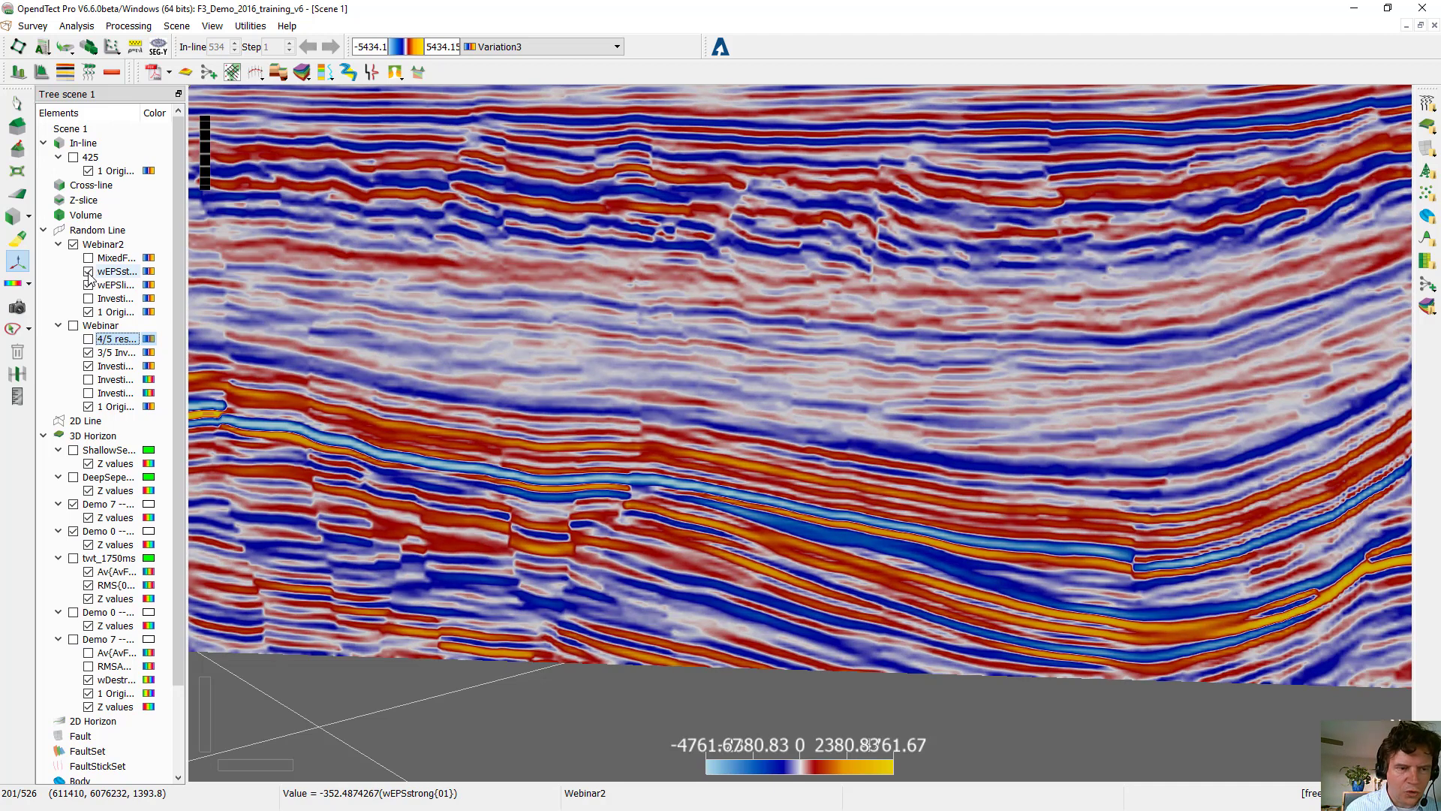
# Step: Display the DeepSeperator horizon on the Webinar2 section and show where it runs along the line
pyautogui.click(73, 477)
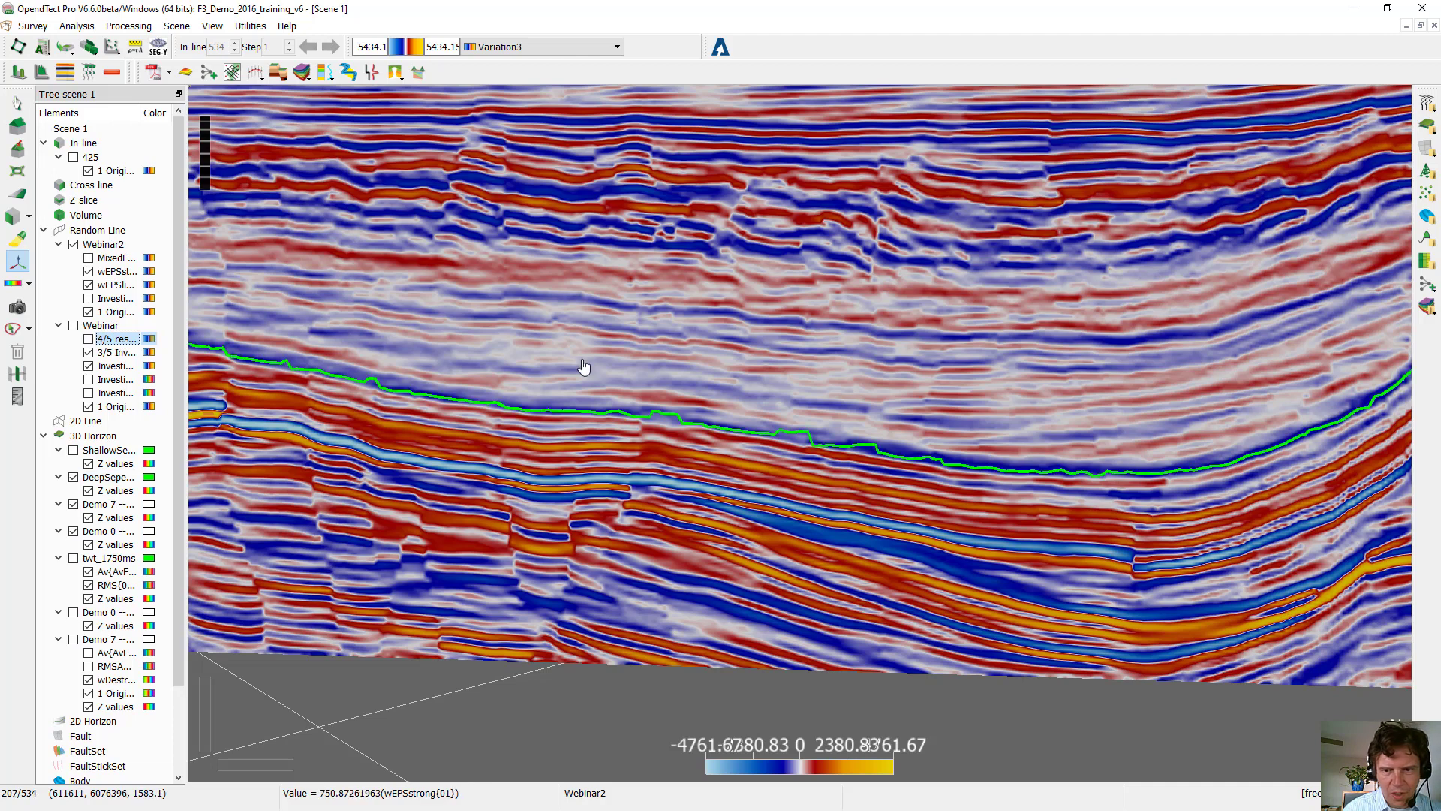
pyautogui.moveTo(579, 363); pyautogui.dragTo(481, 474)
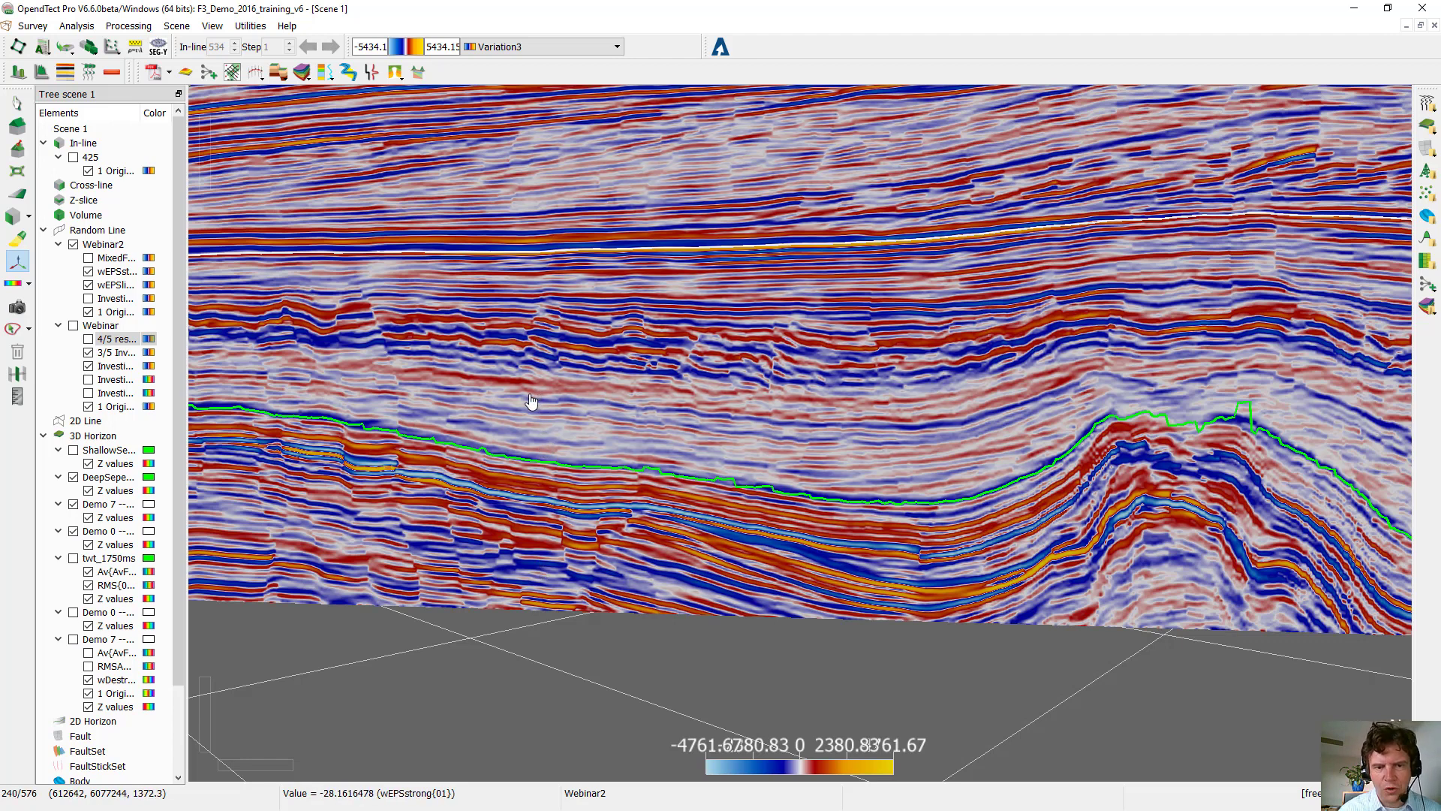
pyautogui.scroll(1, 553, 413)
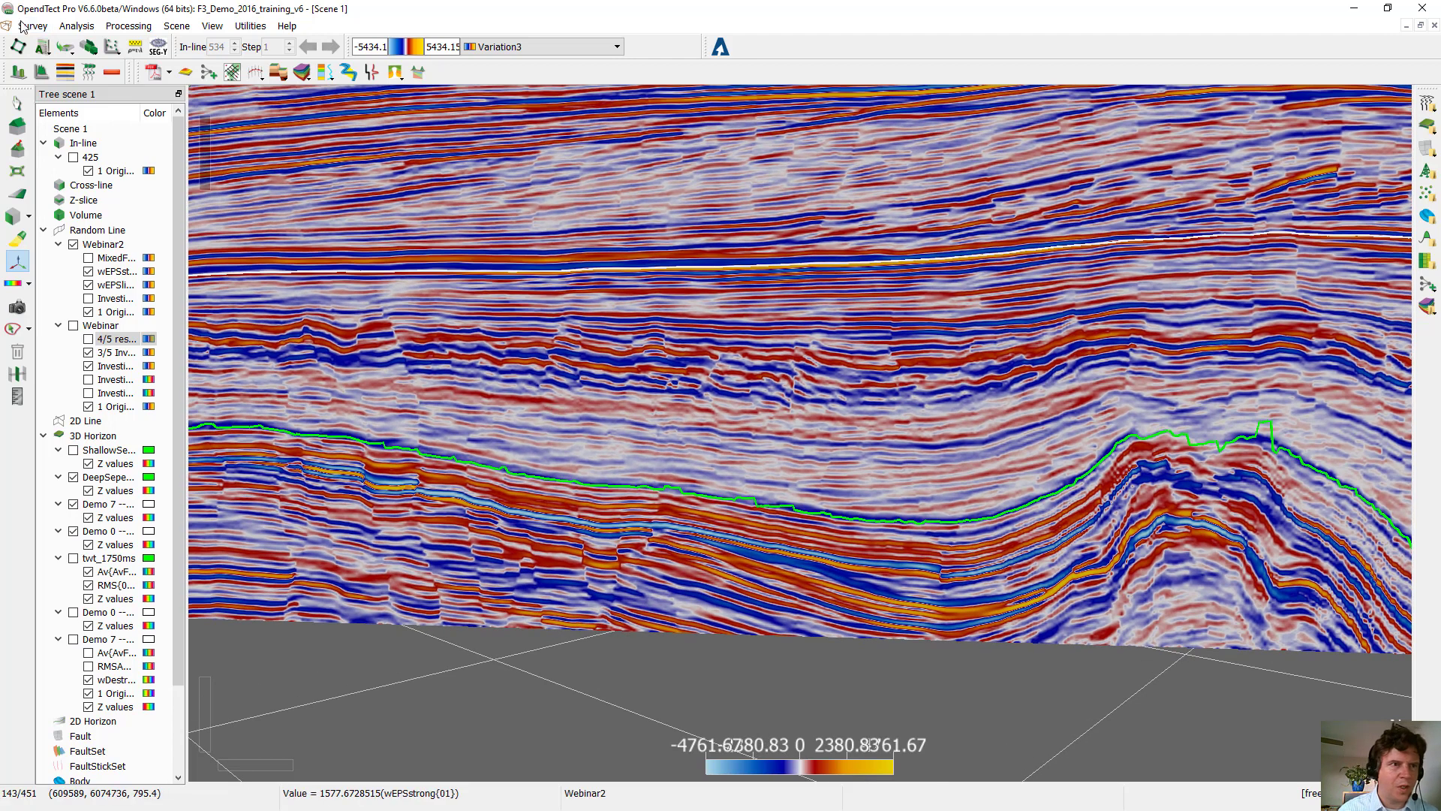
# Step: Review the DeepSeperator, Zone, ZoneSmooth and MixedFilter definitions in the 3D attribute set, and close the set
pyautogui.click(42, 47)
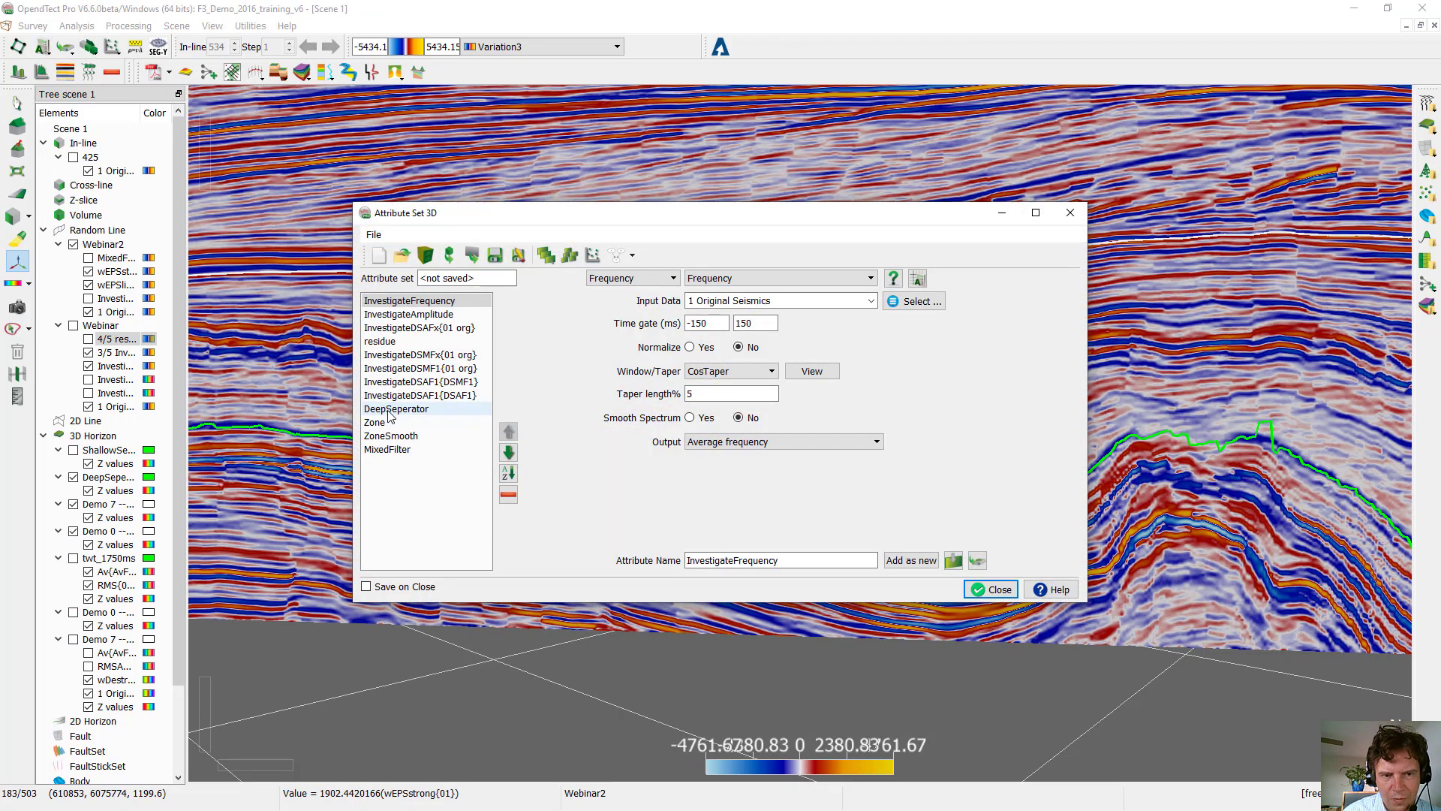
pyautogui.click(387, 409)
pyautogui.click(384, 423)
pyautogui.click(389, 436)
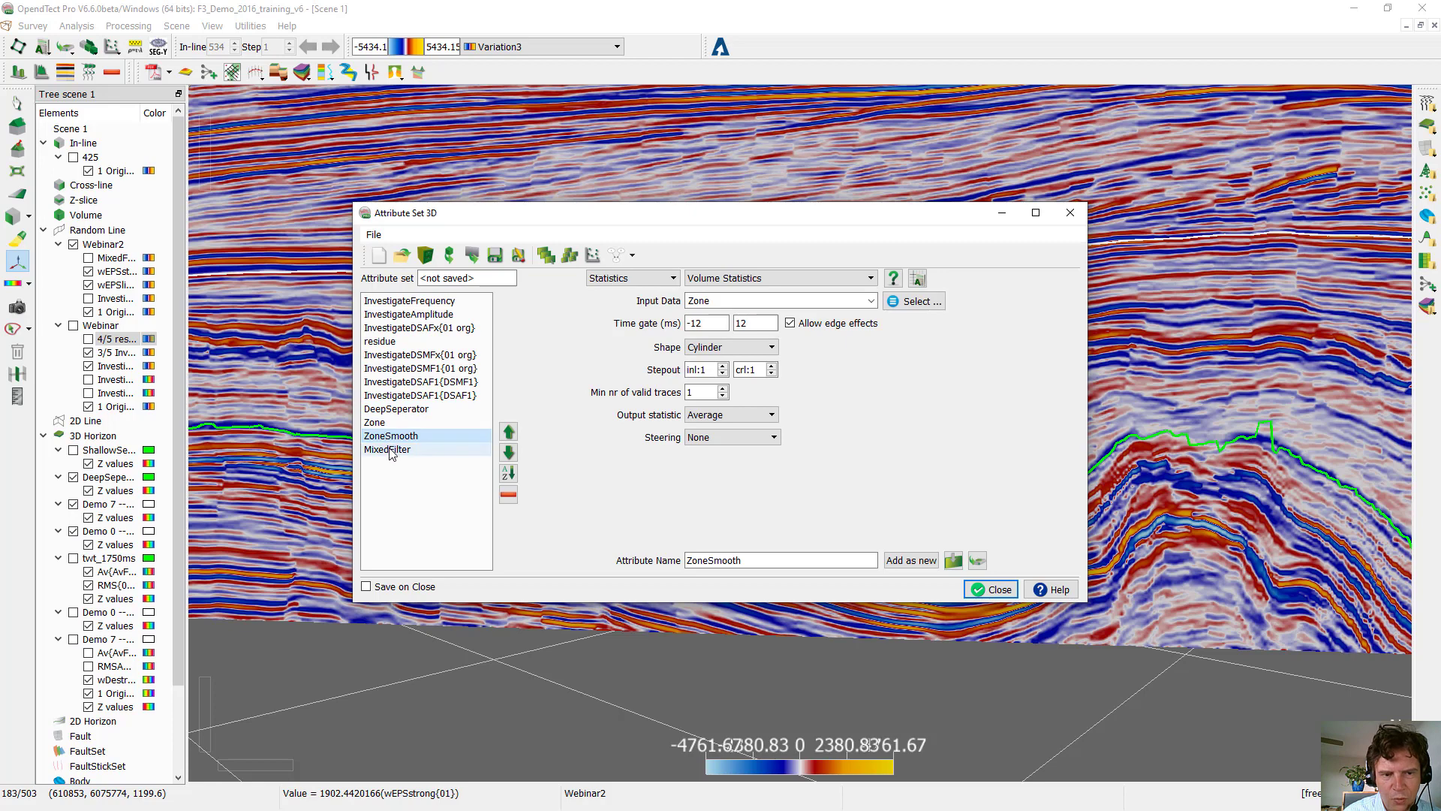
pyautogui.click(389, 450)
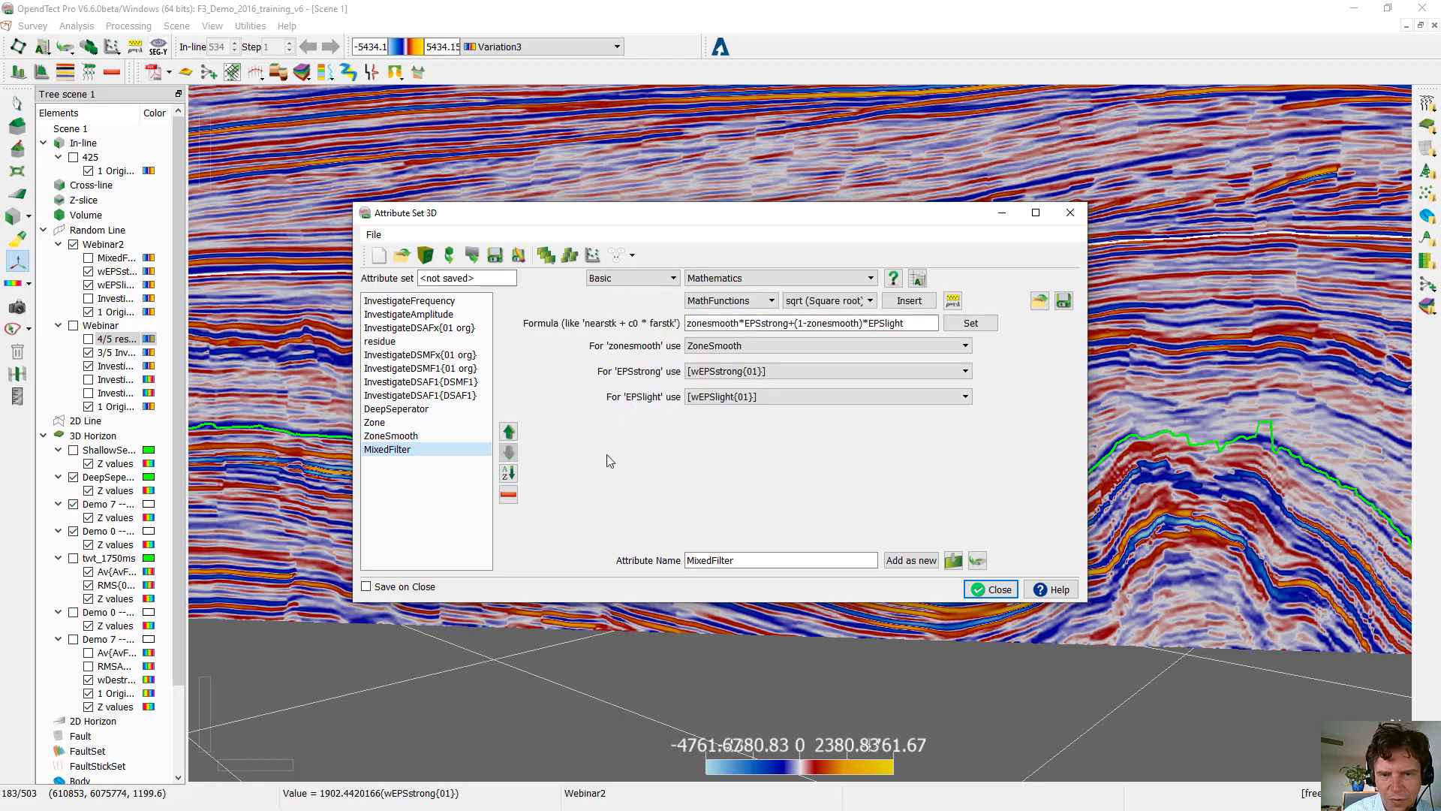
pyautogui.click(995, 590)
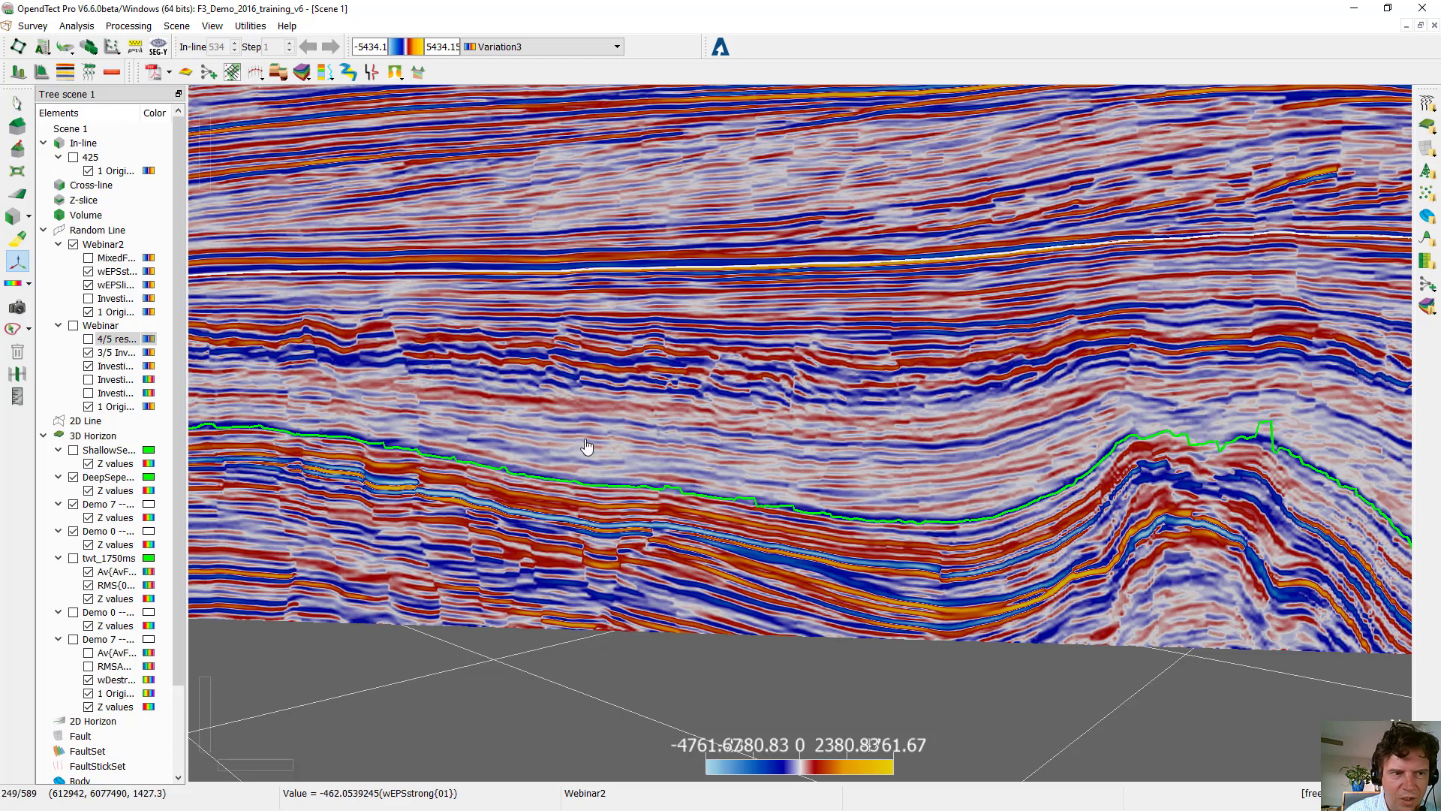
# Step: Display the MixedFilter layer on the Webinar2 random line, showing the zone around the DeepSeperator horizon up close
pyautogui.click(88, 259)
pyautogui.scroll(3, 490, 434)
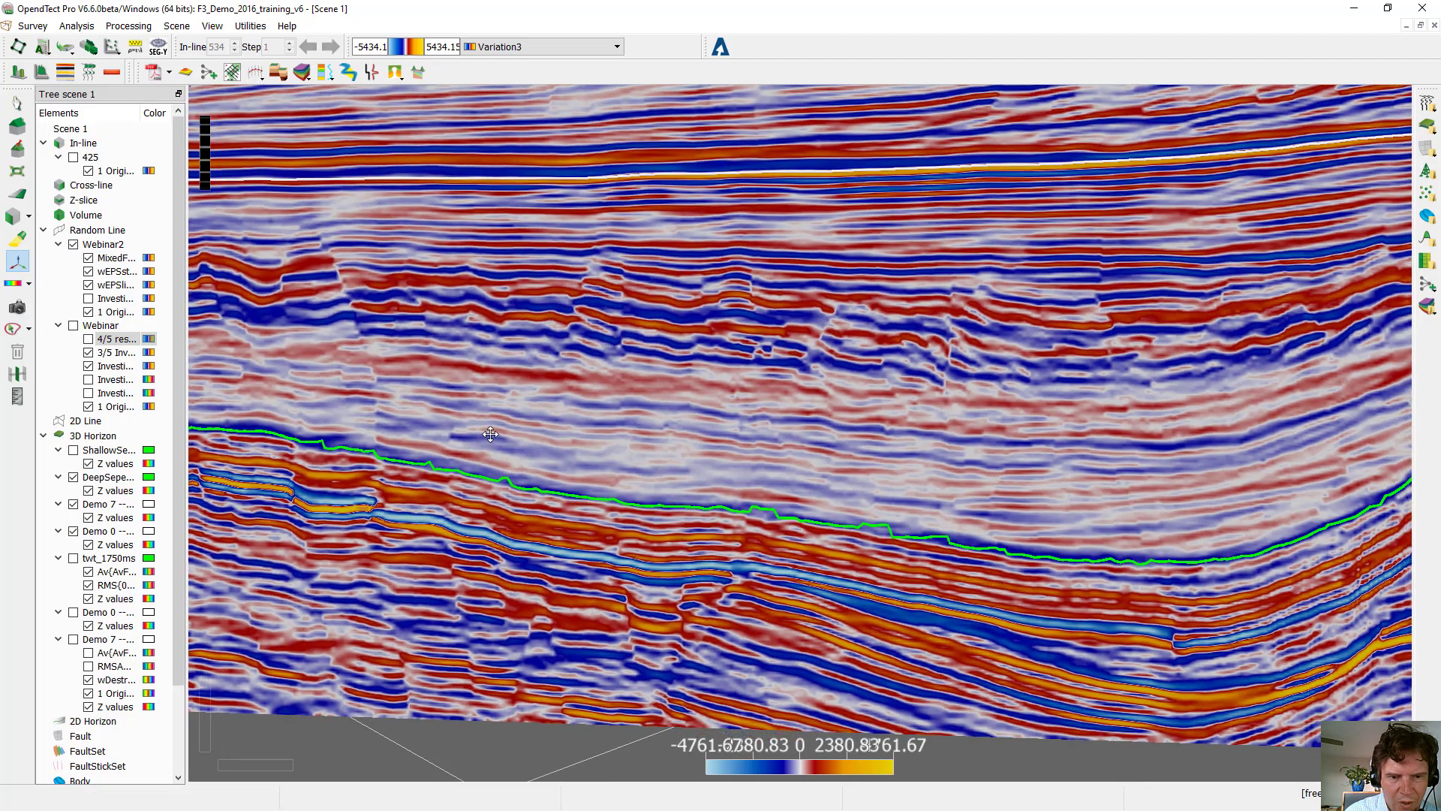
pyautogui.moveTo(491, 434); pyautogui.dragTo(476, 374, button='middle')
pyautogui.scroll(1, 477, 374)
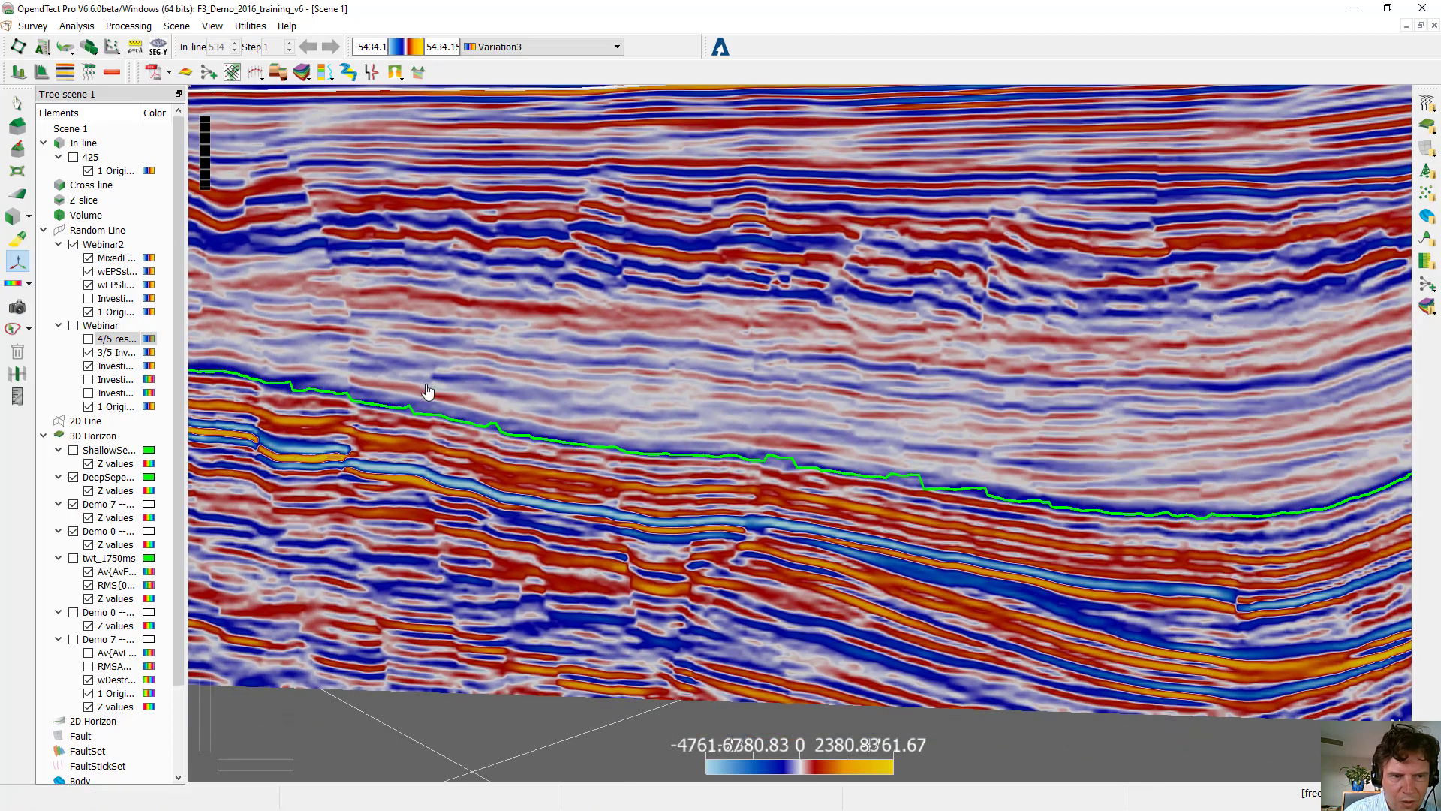
# Step: Compare MixedFilter with wEPSstrong(01) above and below the DeepSeperator horizon by toggling it, leaving MixedFilter displayed
pyautogui.click(88, 259)
pyautogui.click(88, 259)
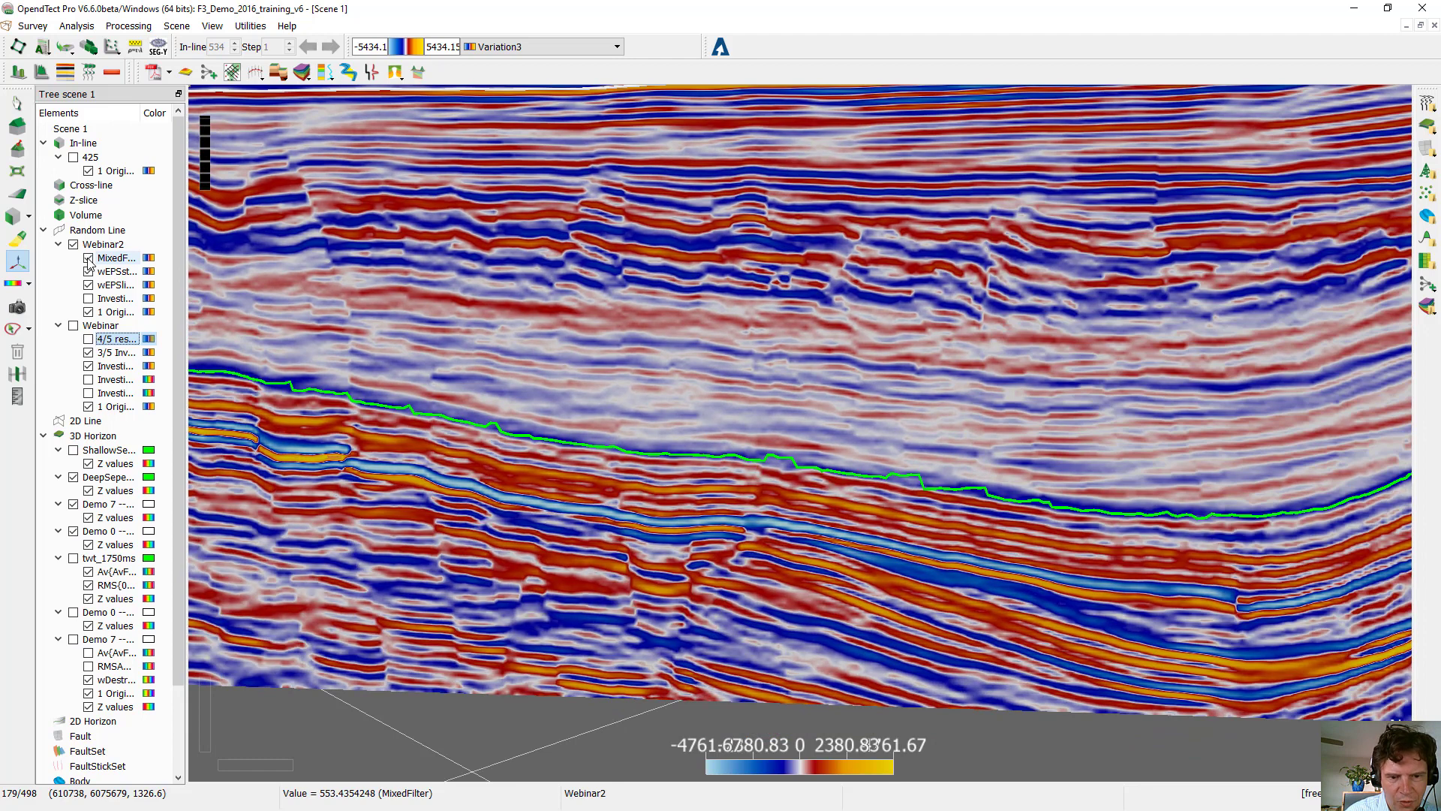
pyautogui.click(87, 259)
pyautogui.click(87, 259)
pyautogui.click(88, 259)
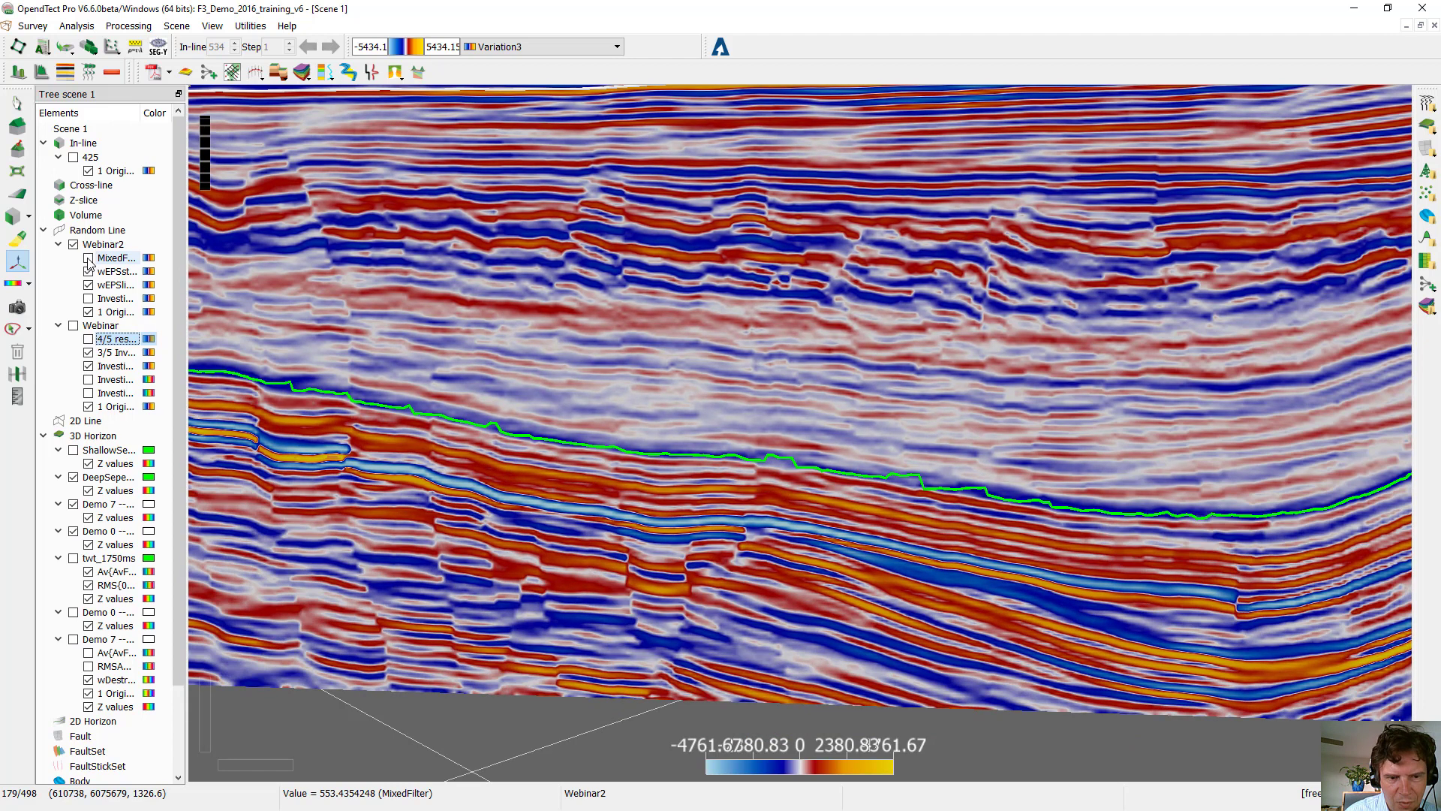
pyautogui.click(88, 259)
pyautogui.click(88, 259)
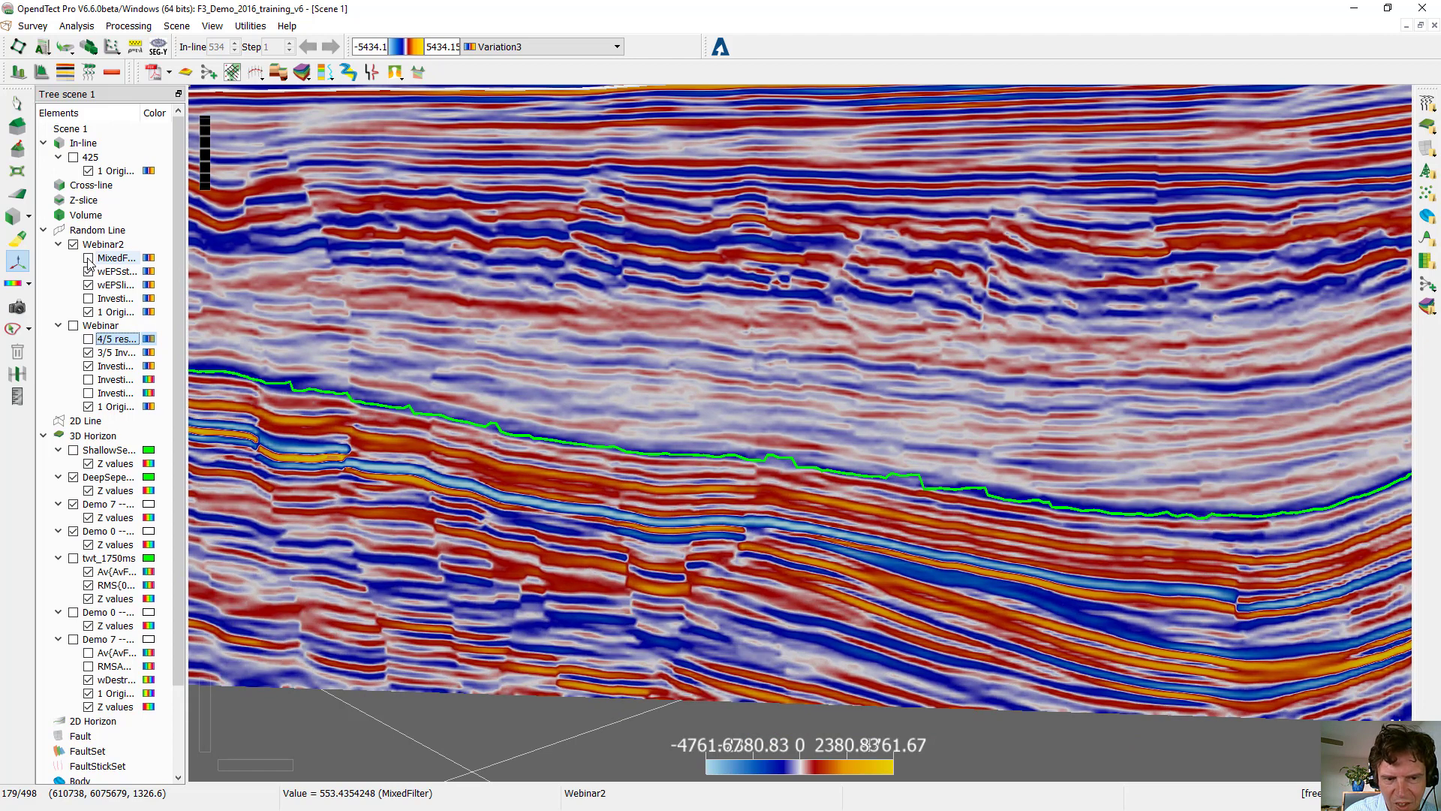
pyautogui.click(88, 259)
pyautogui.click(88, 259)
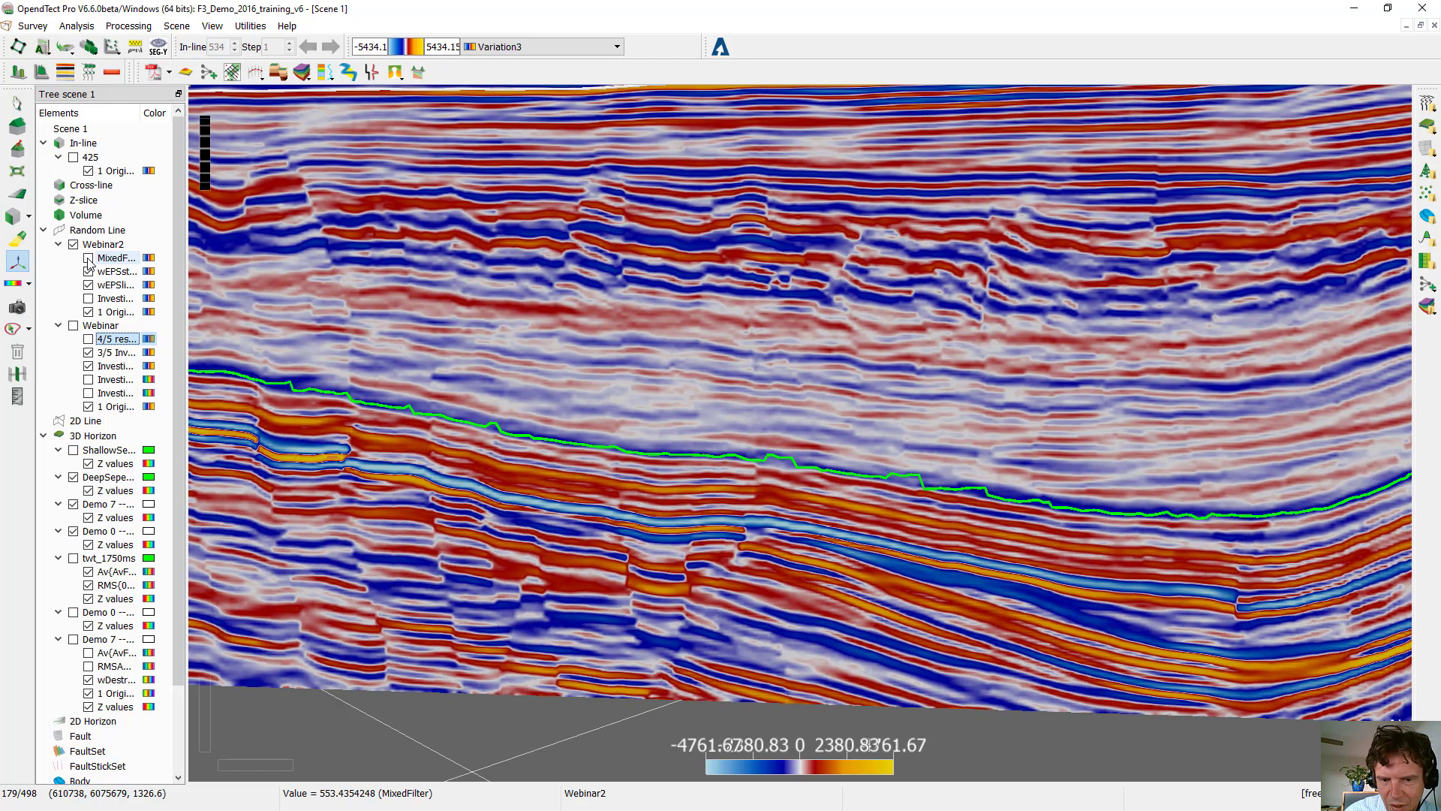
pyautogui.click(88, 259)
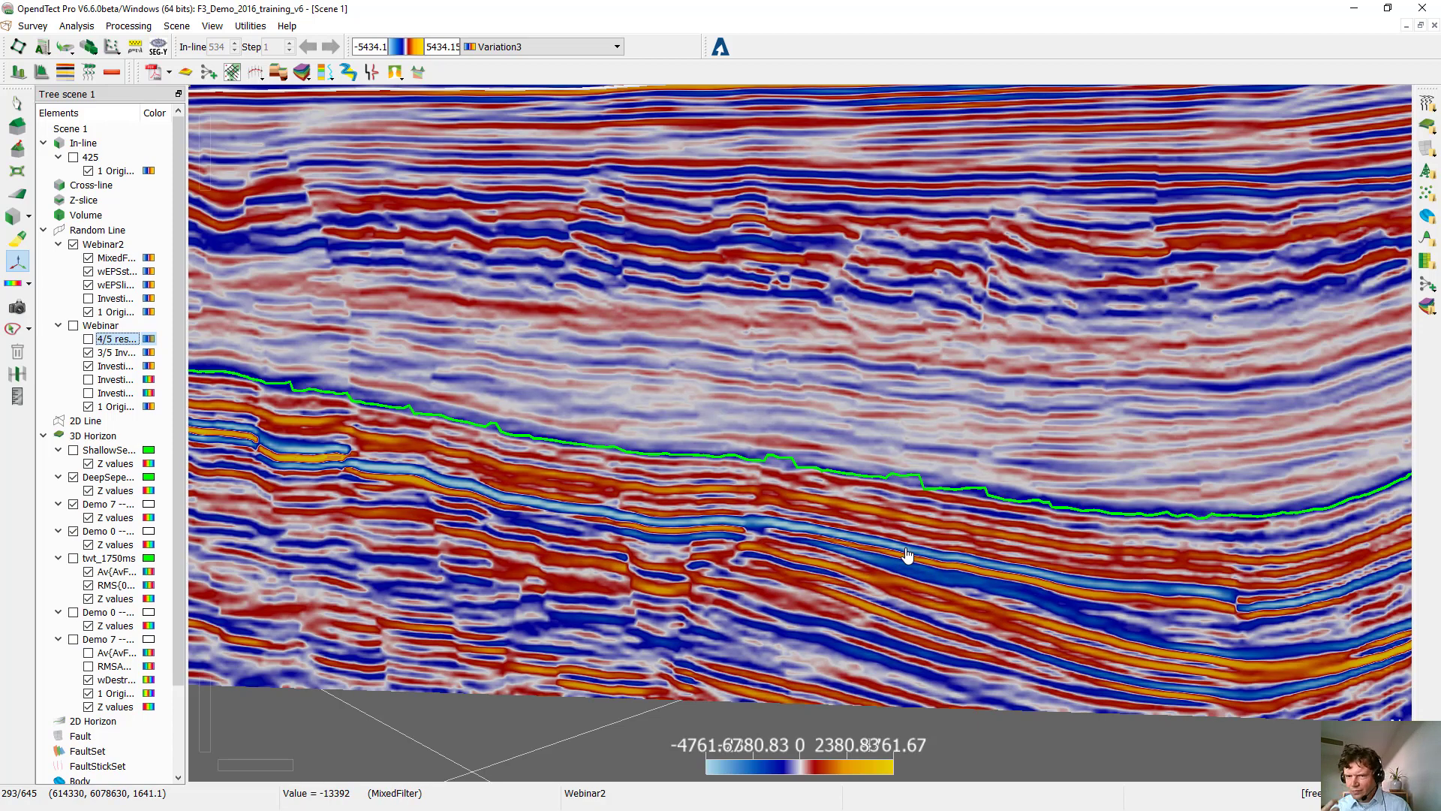
pyautogui.scroll(-3, 711, 412)
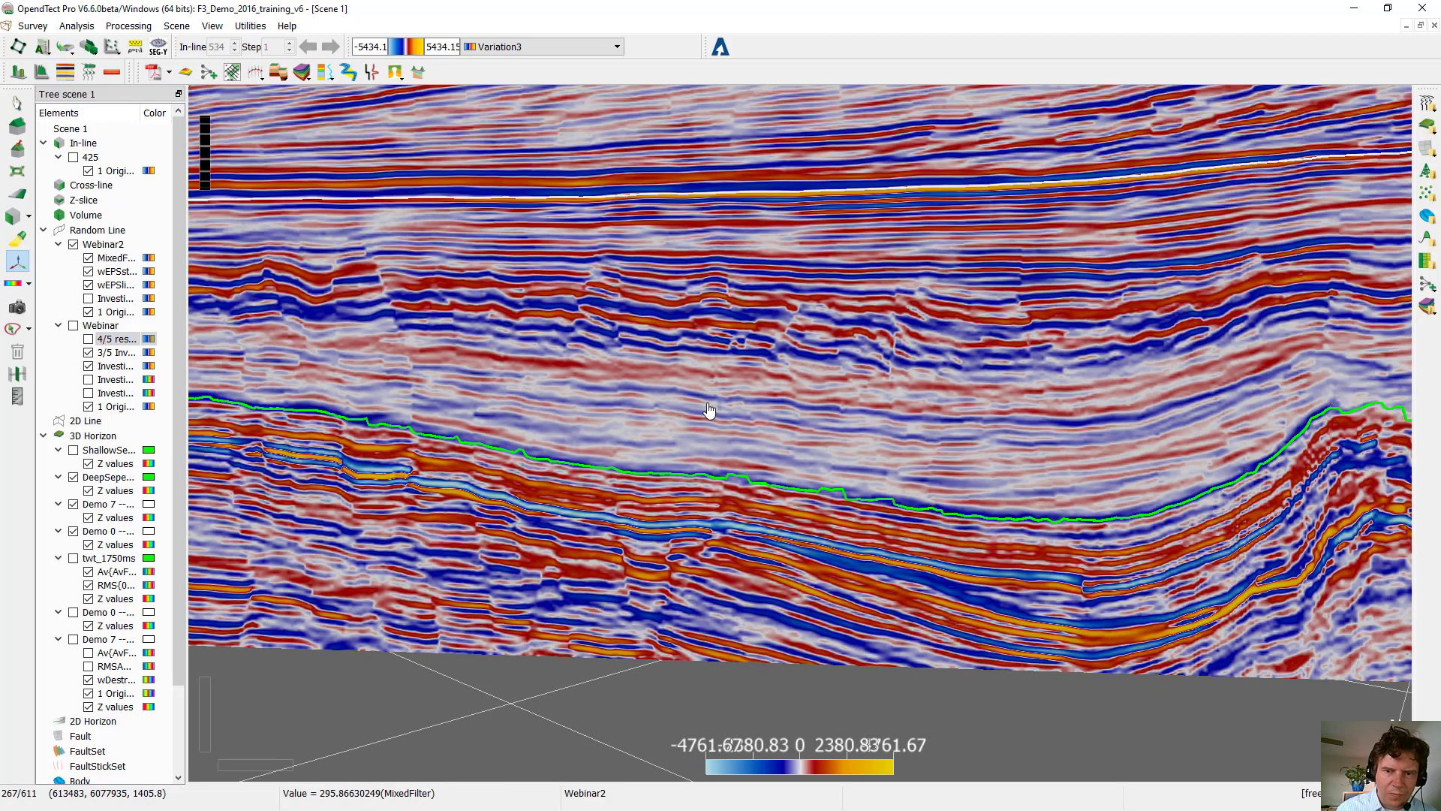
pyautogui.moveTo(864, 379); pyautogui.dragTo(1006, 387, button='middle')
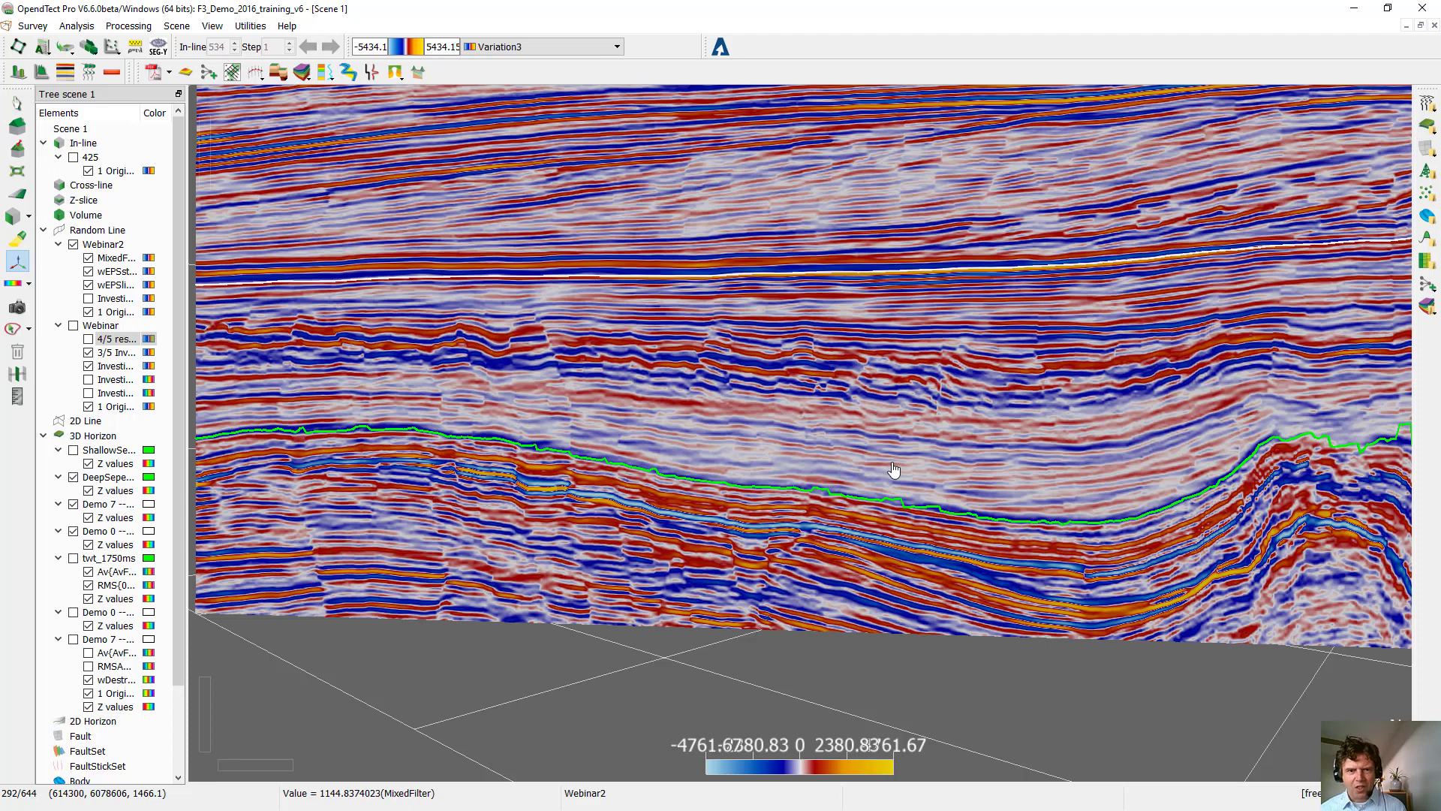
# Step: Minimize OpendTect and switch to the presentation's Lesson's learned slide
pyautogui.click(1355, 12)
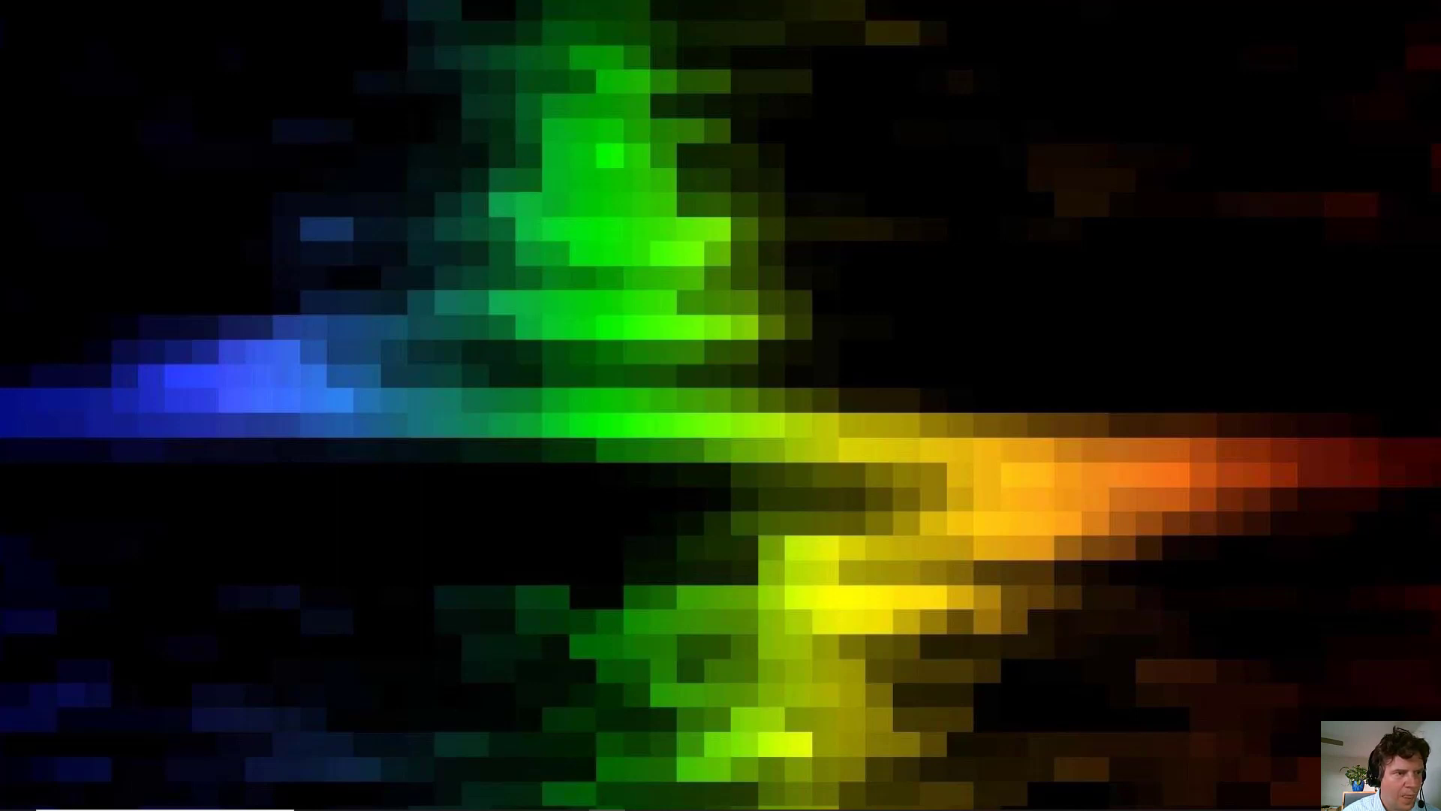
pyautogui.hotkey('alt', 'Tab')
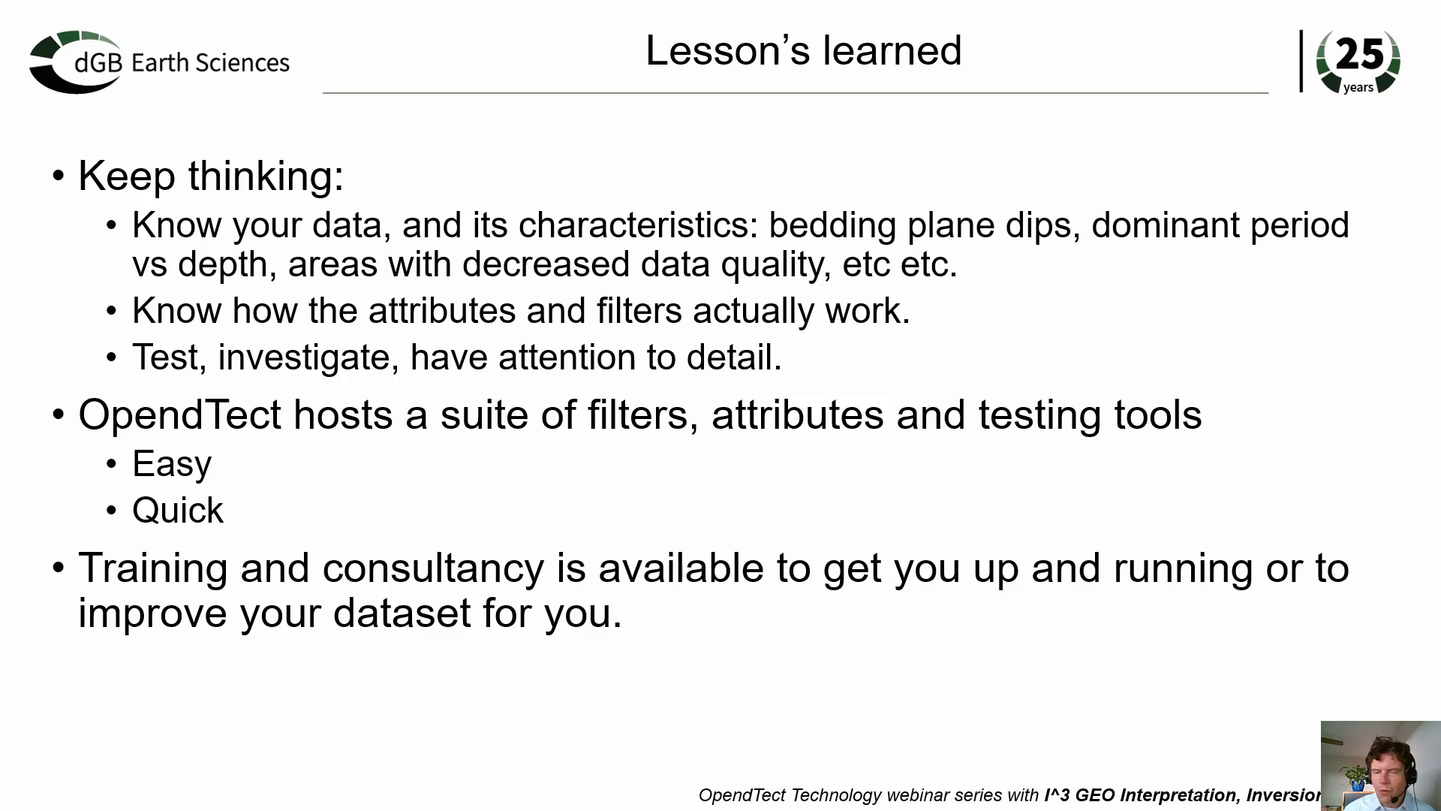